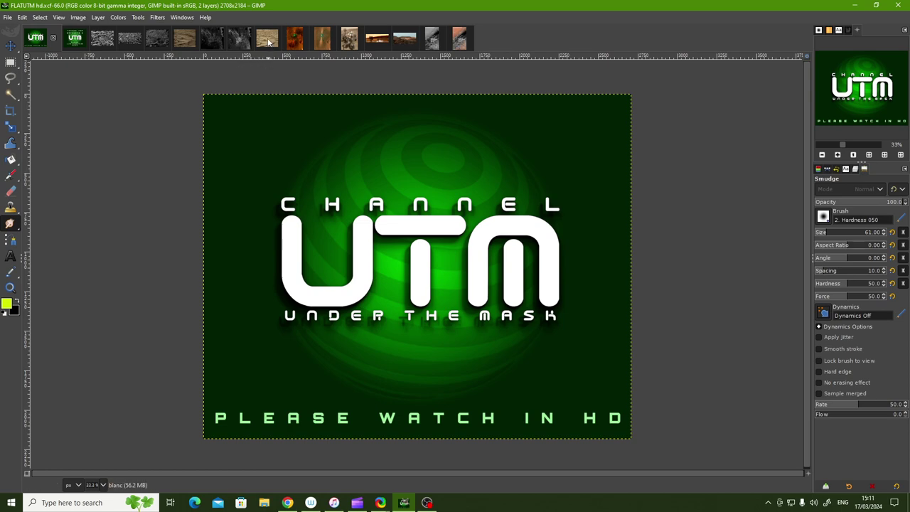
# - Bring up the original SOL1373.jpg Mars image and toggle the music playback in iTunes
pyautogui.click(267, 38)
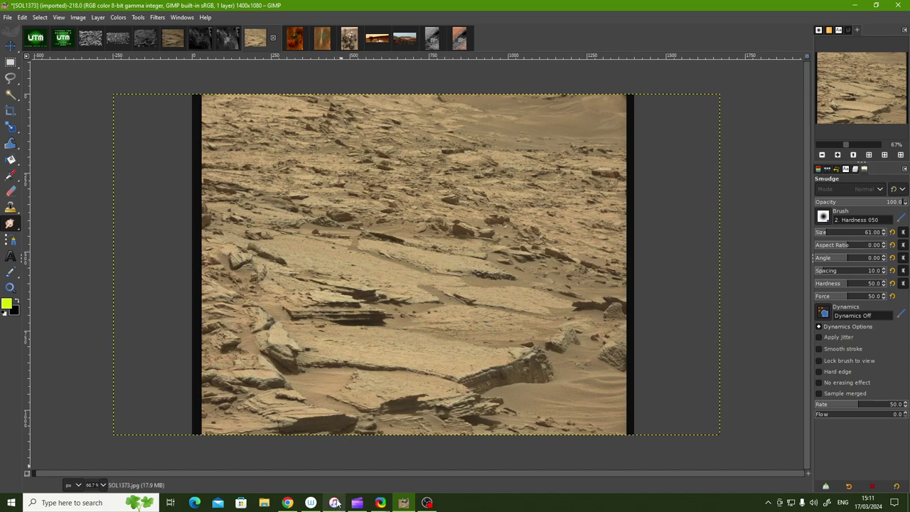
pyautogui.moveTo(335, 503)
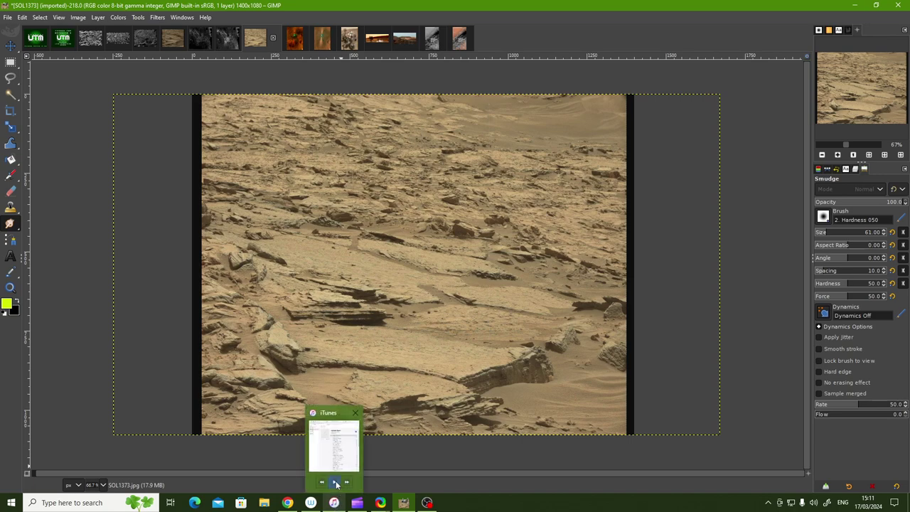
pyautogui.click(334, 484)
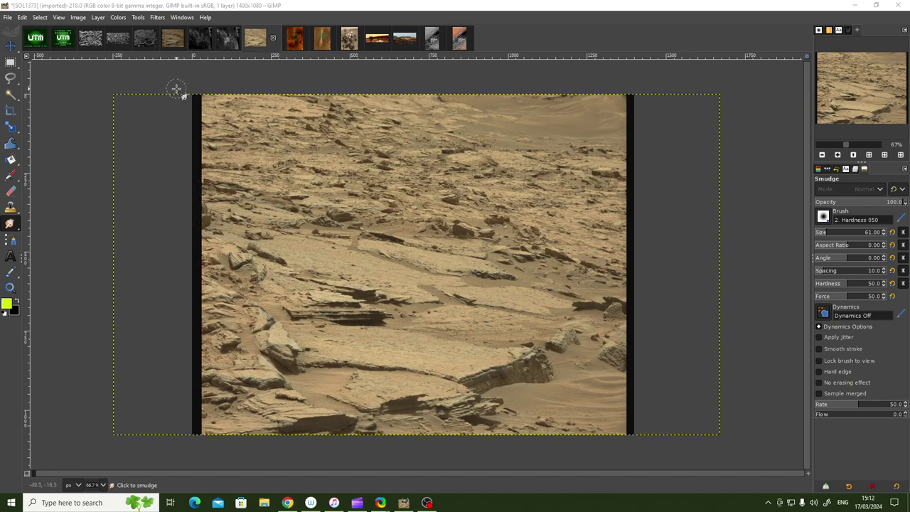
# - Examine the central rock slabs and the shadowed overhang below them in SOL1373 MARS CURI.jpg at 67% zoom
pyautogui.click(172, 42)
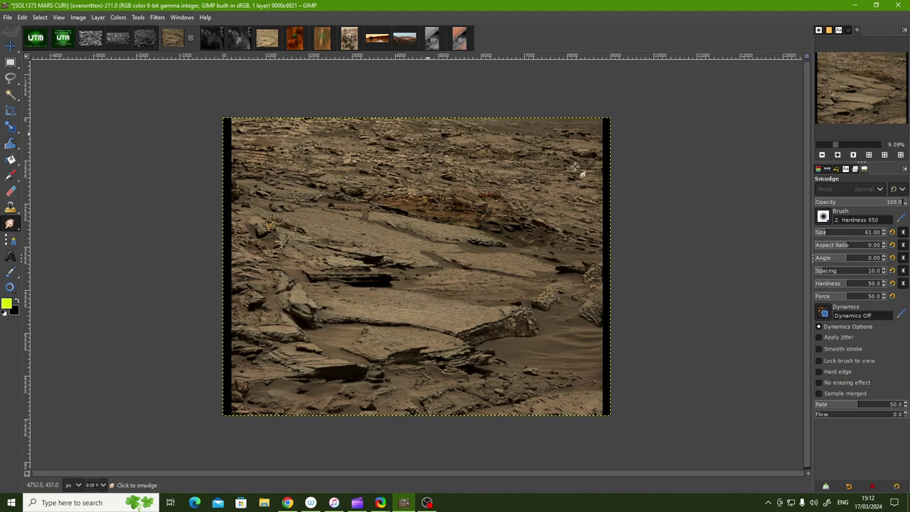
pyautogui.click(837, 155)
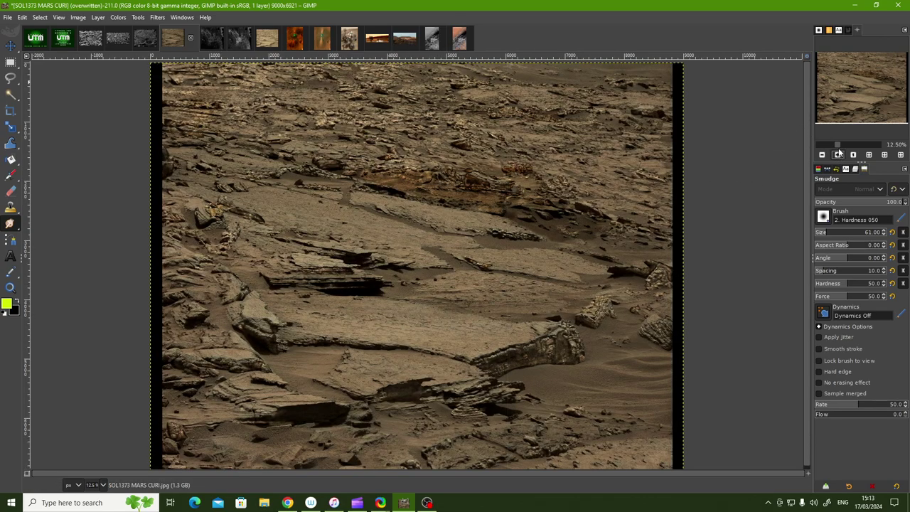
pyautogui.click(838, 155)
pyautogui.click(837, 155)
pyautogui.click(838, 155)
pyautogui.click(838, 155)
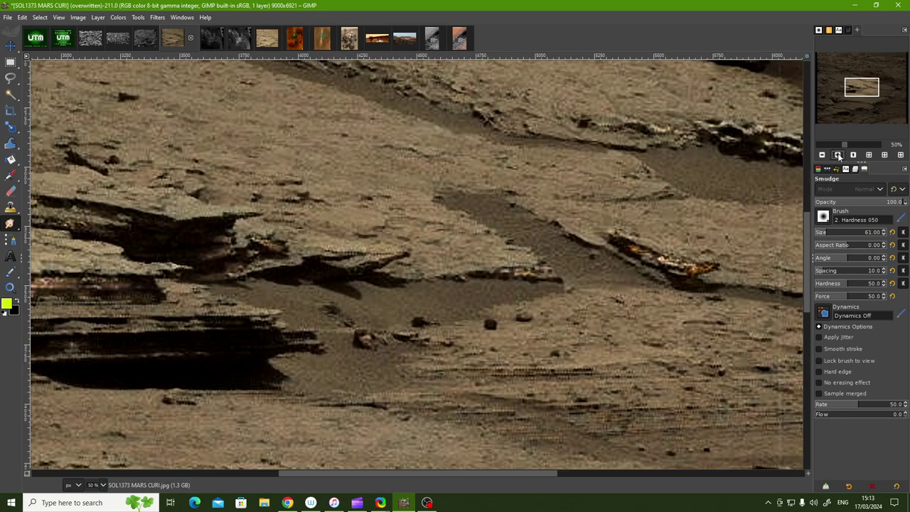
pyautogui.click(838, 155)
pyautogui.moveTo(858, 89); pyautogui.dragTo(851, 98)
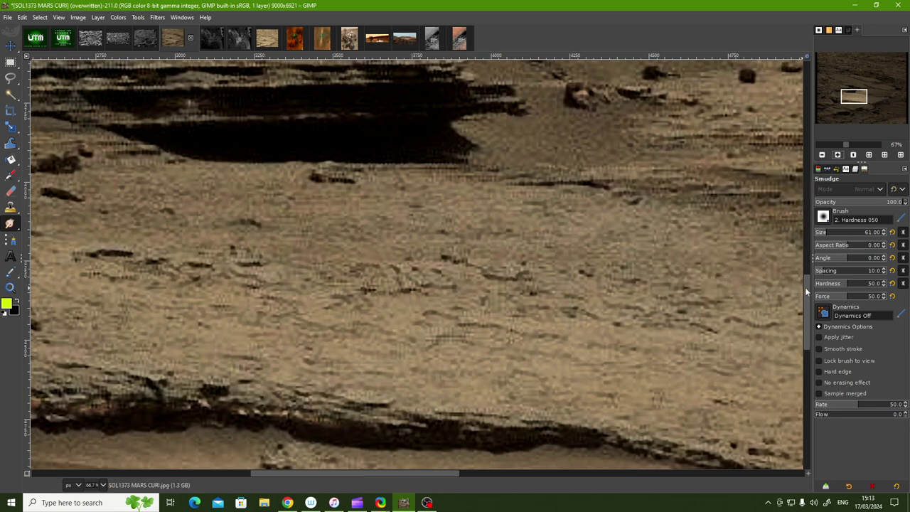
pyautogui.moveTo(805, 286); pyautogui.dragTo(802, 350)
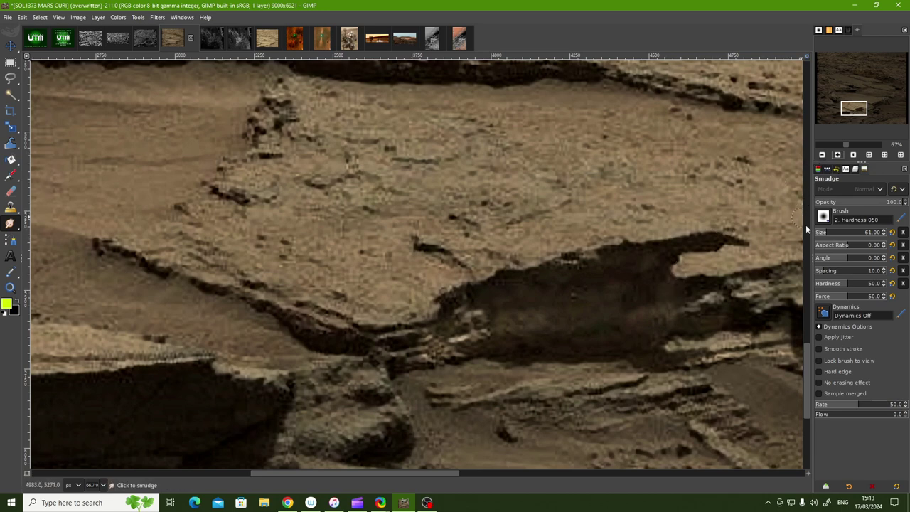
pyautogui.moveTo(805, 355); pyautogui.dragTo(807, 389)
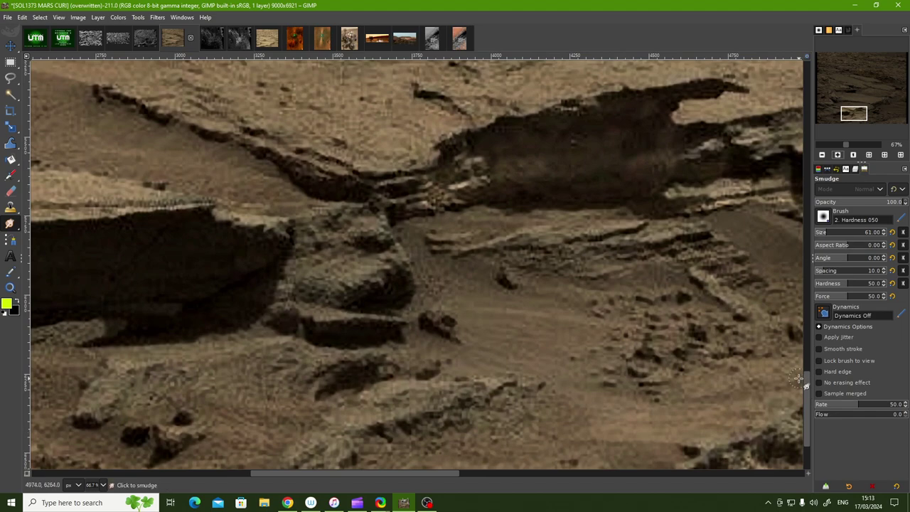
pyautogui.moveTo(806, 382); pyautogui.dragTo(801, 351)
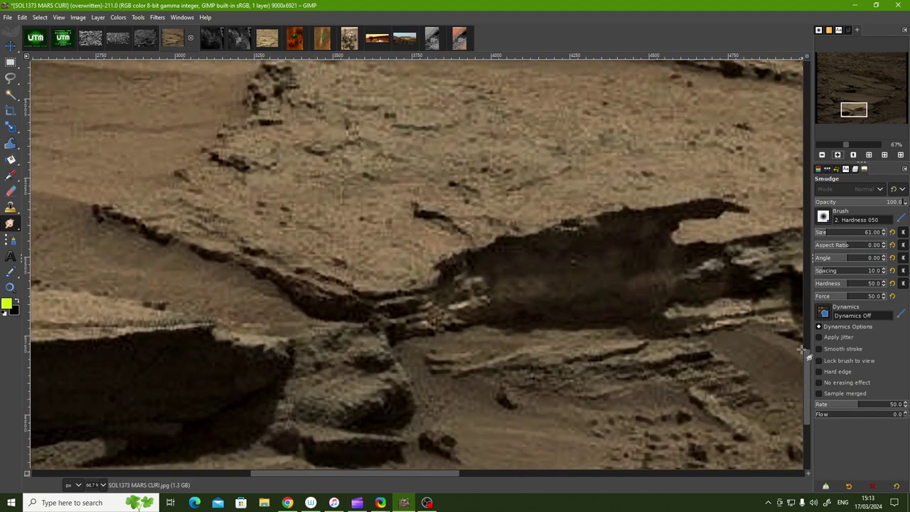
# - Inspect the same shadowed overhang in the original SOL1373.jpg at 400% zoom for comparison
pyautogui.click(267, 39)
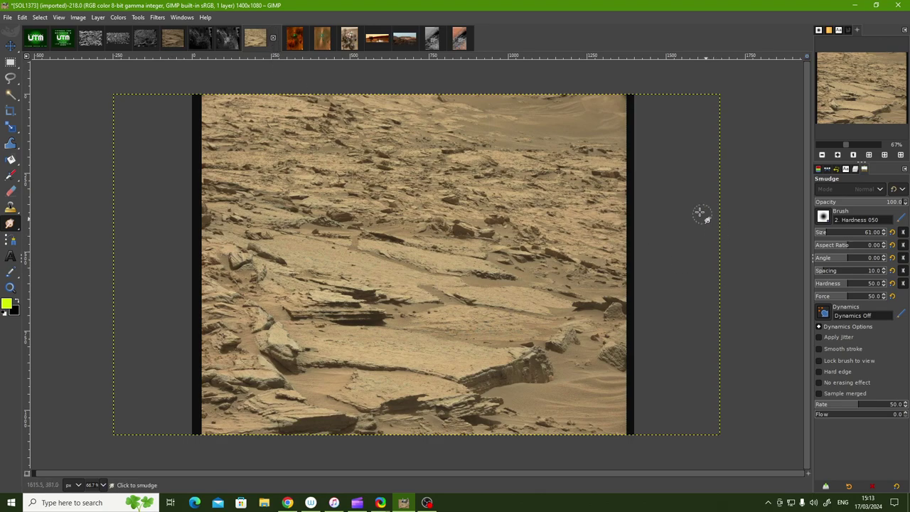
pyautogui.click(837, 154)
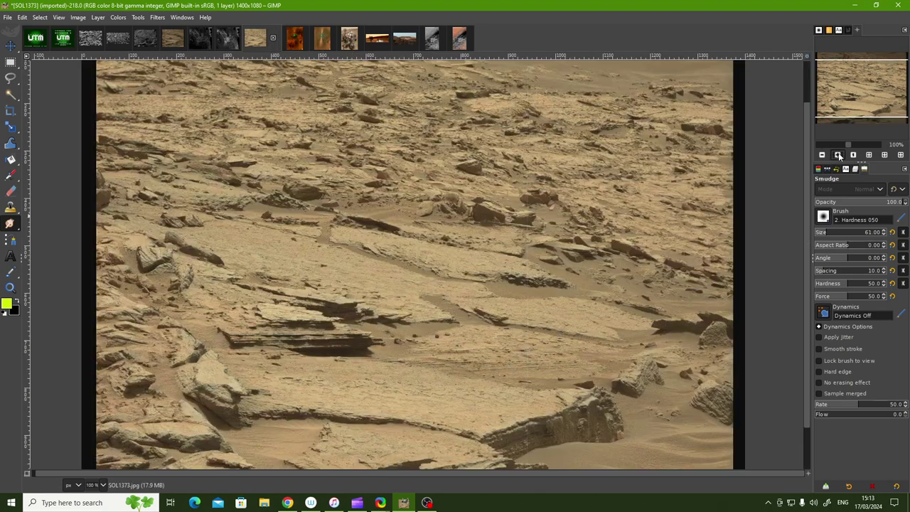
pyautogui.click(836, 154)
pyautogui.click(836, 154)
pyautogui.moveTo(805, 254); pyautogui.dragTo(779, 420)
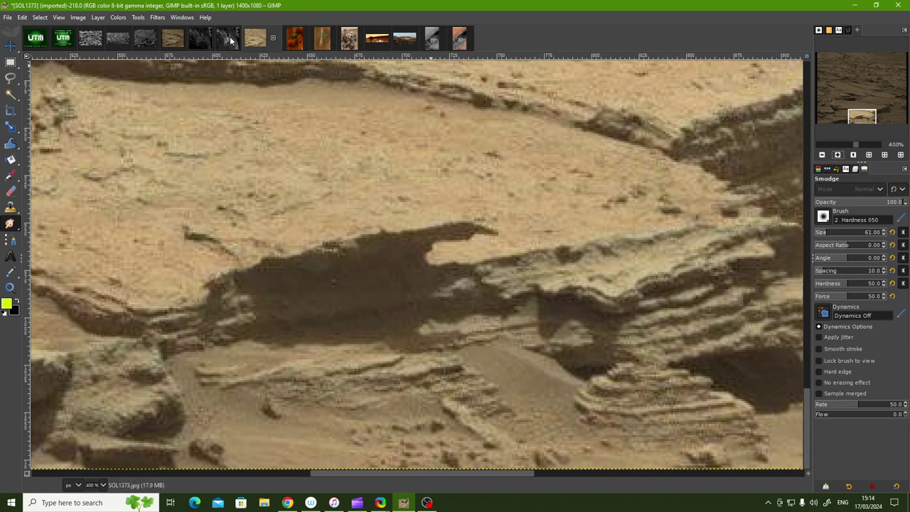
# - Examine the ground and rocks along the lower-left edge of the scene in SOL1373 MARS CURI.jpg
pyautogui.click(174, 40)
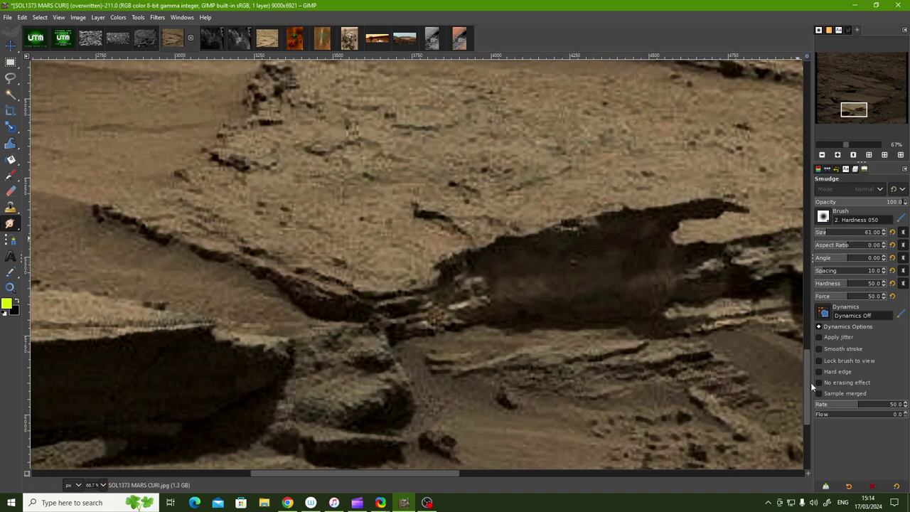
pyautogui.moveTo(806, 371); pyautogui.dragTo(800, 419)
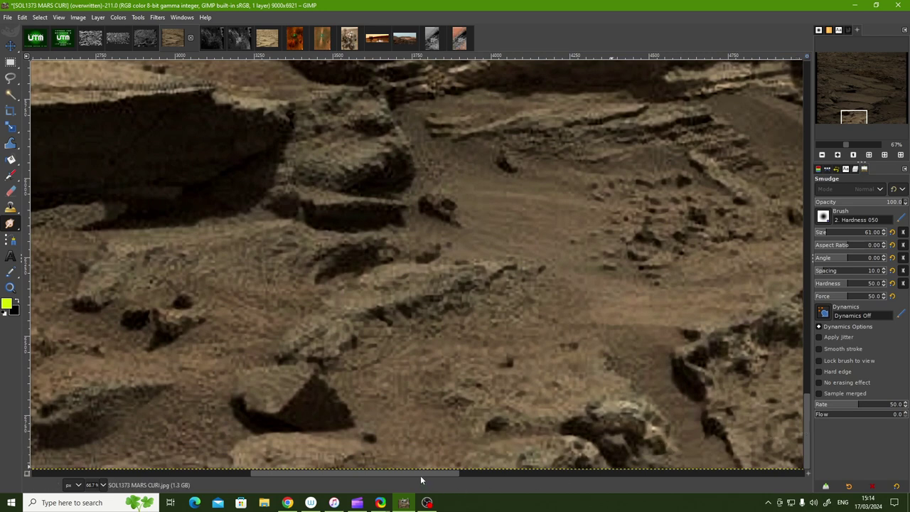
pyautogui.moveTo(418, 473); pyautogui.dragTo(233, 478)
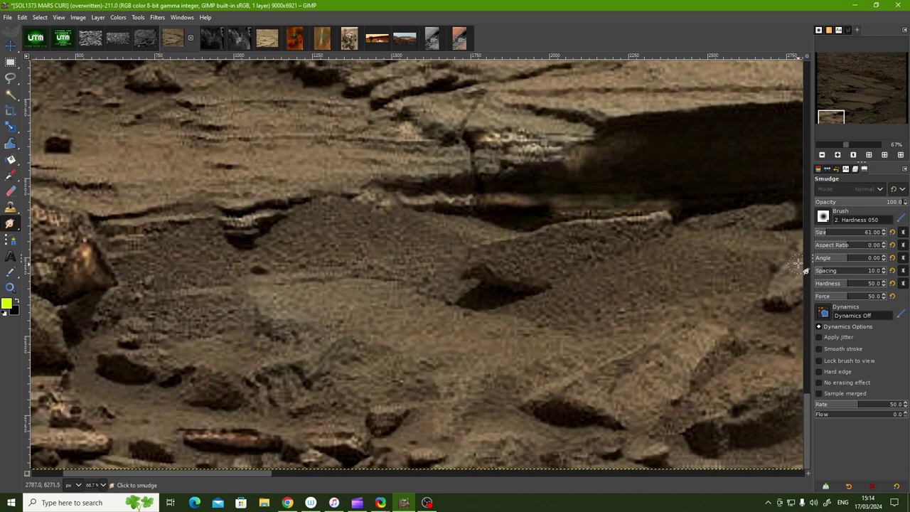
pyautogui.moveTo(807, 413)
pyautogui.mouseDown()
pyautogui.moveTo(808, 372)
pyautogui.moveTo(804, 410)
pyautogui.mouseUp()
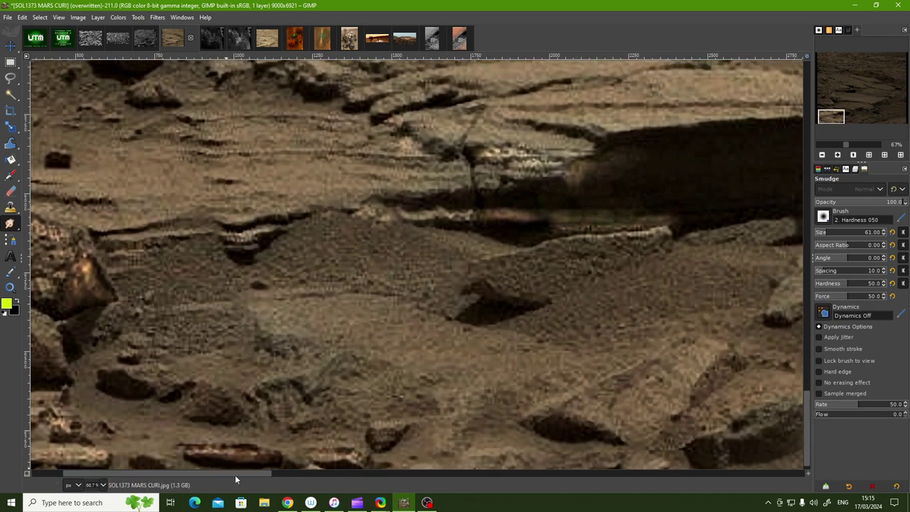
pyautogui.moveTo(234, 474); pyautogui.dragTo(207, 473)
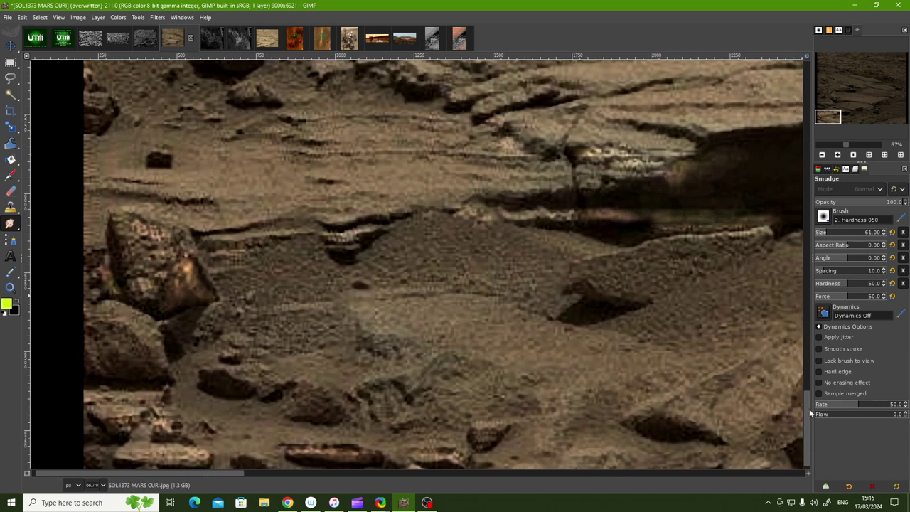
pyautogui.moveTo(808, 408)
pyautogui.mouseDown()
pyautogui.moveTo(806, 363)
pyautogui.moveTo(804, 404)
pyautogui.mouseUp()
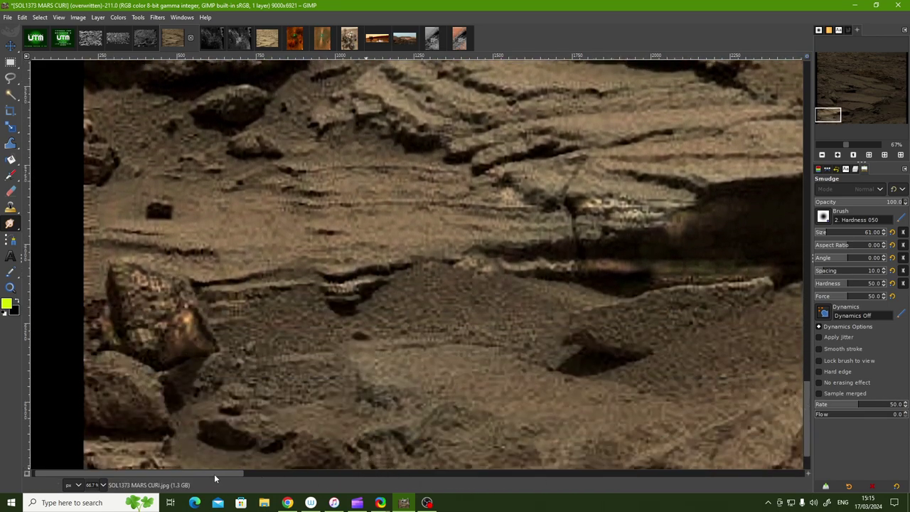
pyautogui.moveTo(215, 474); pyautogui.dragTo(275, 475)
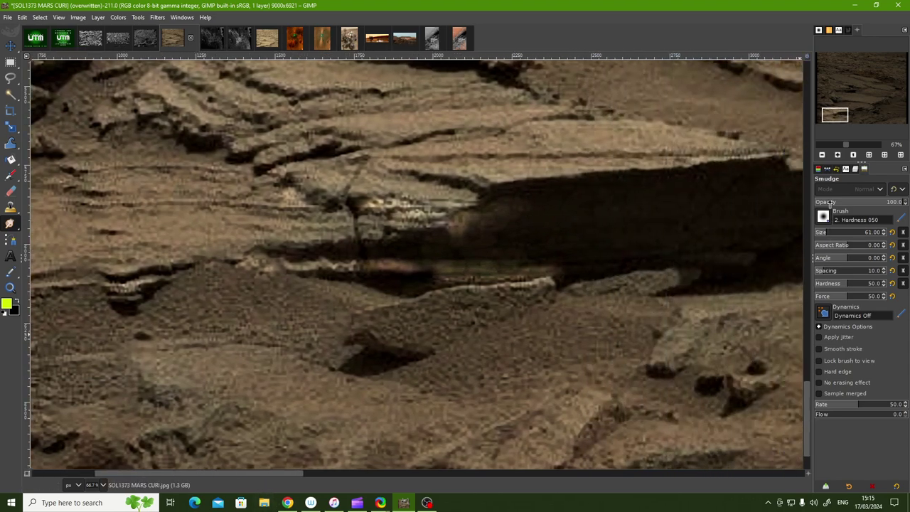
# - Inspect the dark crevice under the lower-left ledge at up to 150% zoom, then the surrounding rocks at 67%
pyautogui.click(837, 154)
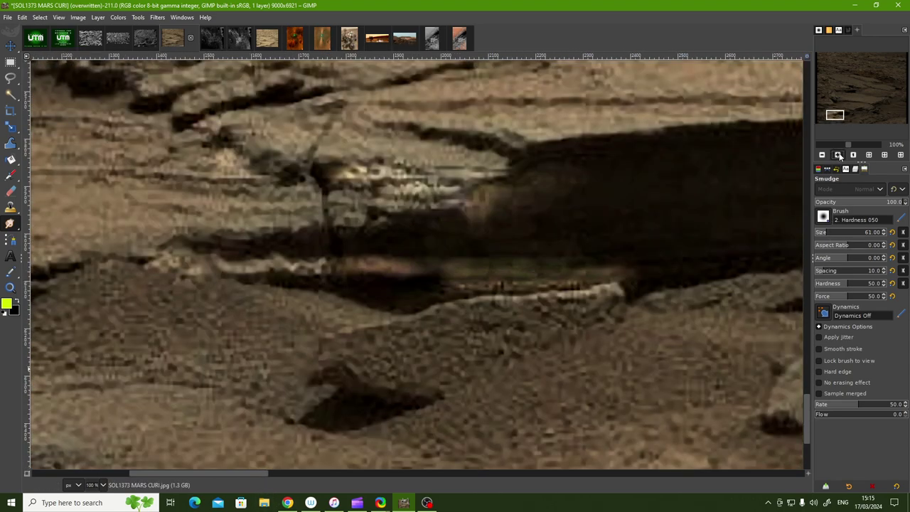
pyautogui.click(837, 155)
pyautogui.moveTo(806, 417); pyautogui.dragTo(806, 407)
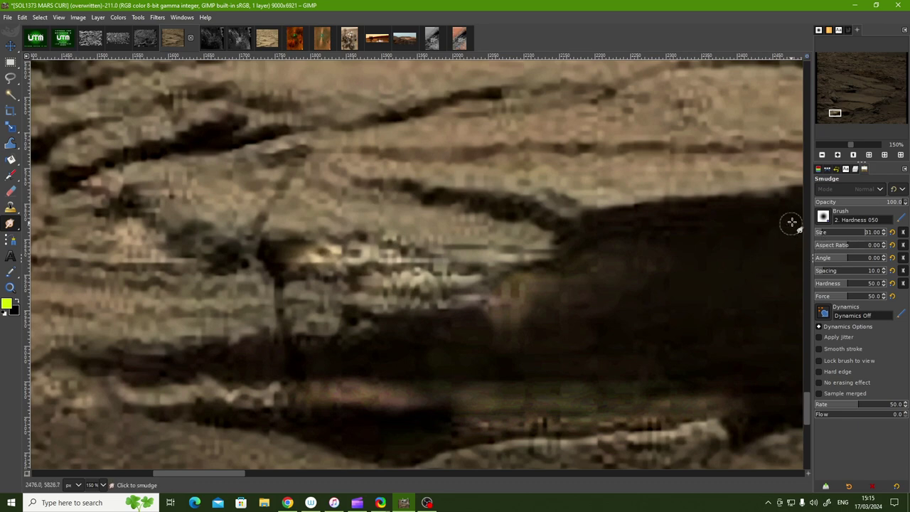
pyautogui.moveTo(807, 406)
pyautogui.mouseDown()
pyautogui.moveTo(805, 416)
pyautogui.moveTo(802, 400)
pyautogui.mouseUp()
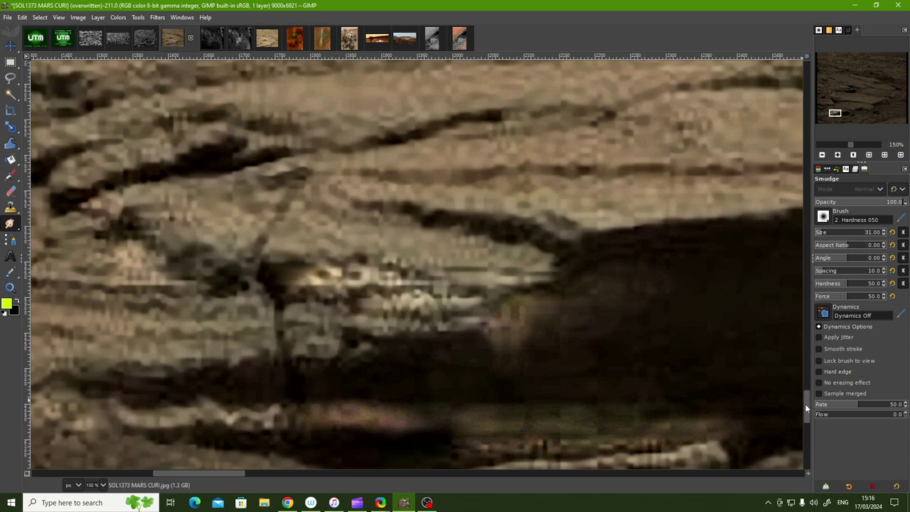
pyautogui.scroll(1, 804, 405)
pyautogui.moveTo(805, 403); pyautogui.dragTo(806, 403)
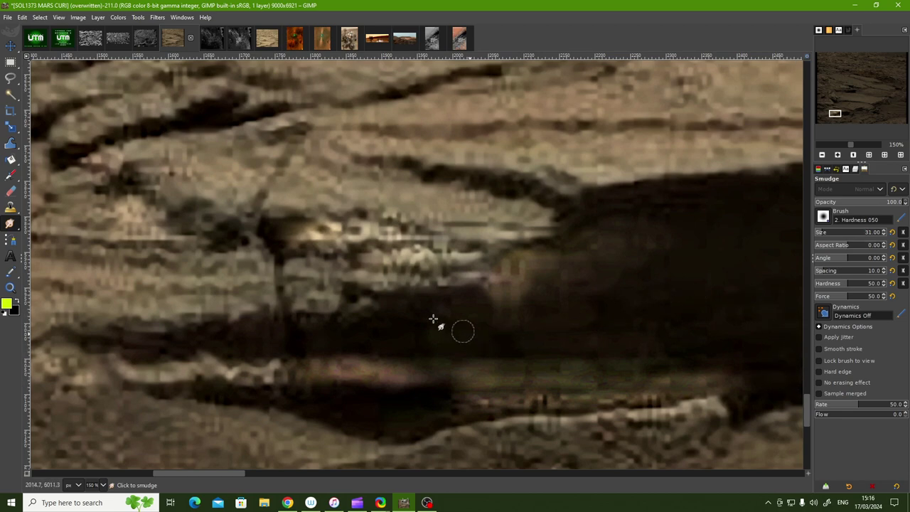
pyautogui.click(822, 155)
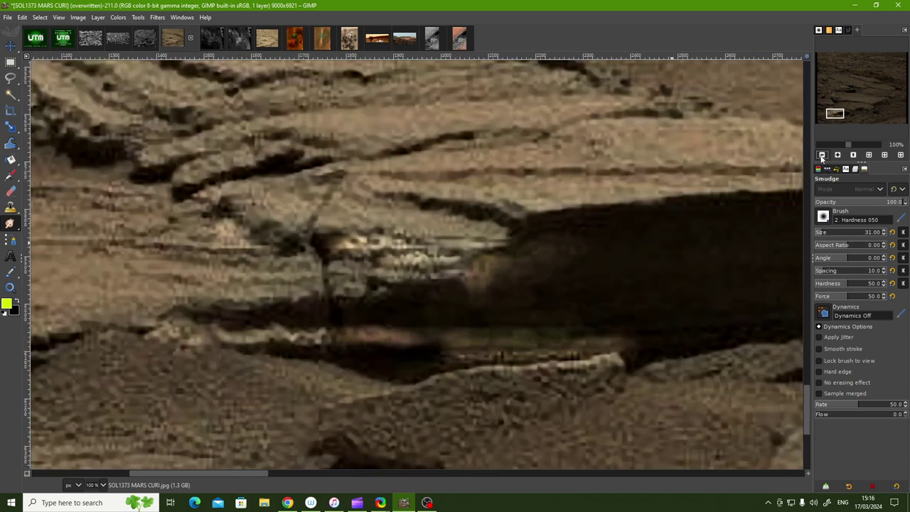
pyautogui.click(822, 156)
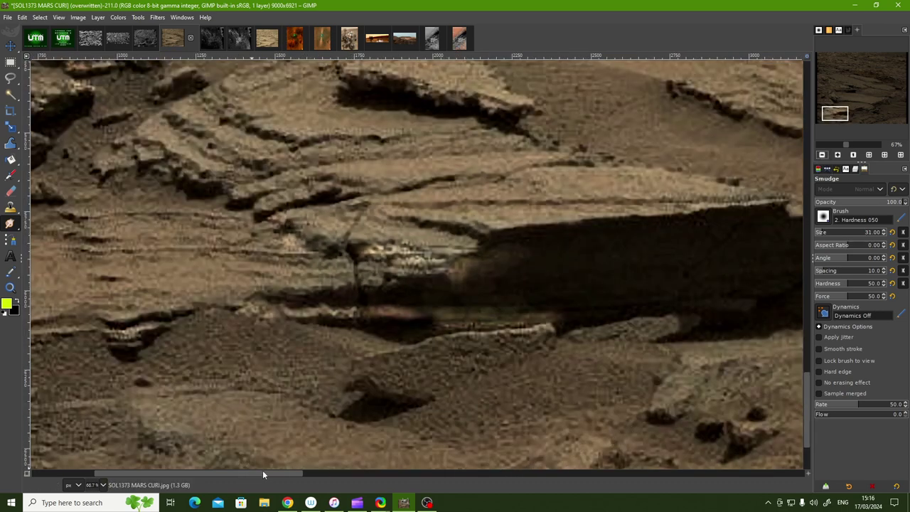
pyautogui.moveTo(262, 472); pyautogui.dragTo(183, 484)
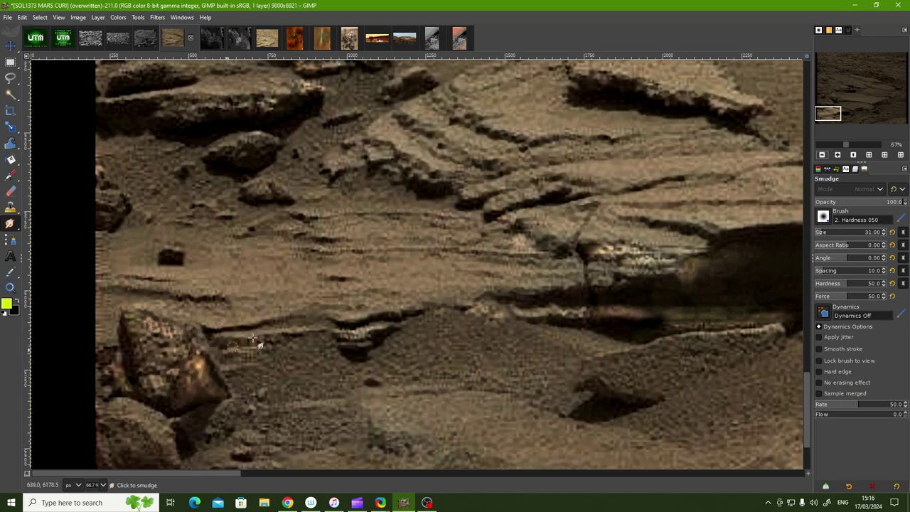
# - Examine the lower-left rocks in the original SOL1373.jpg at 400% zoom for comparison
pyautogui.click(268, 40)
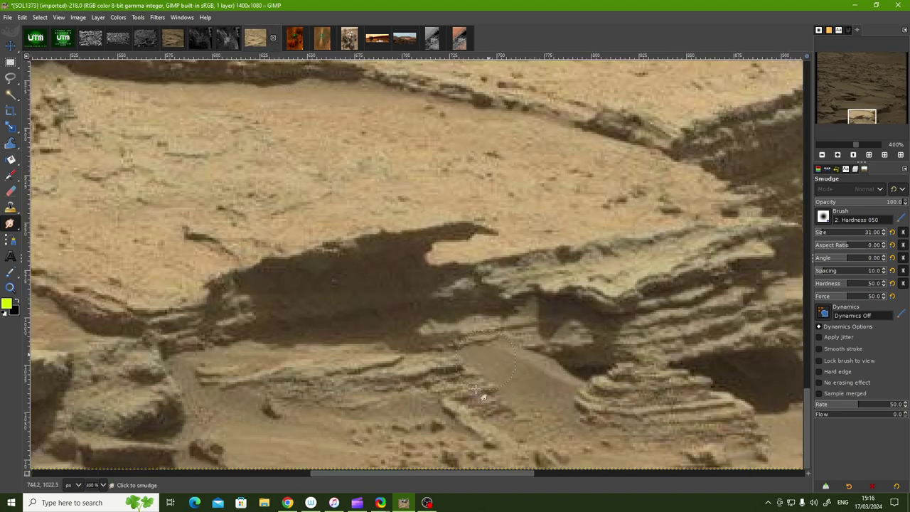
pyautogui.moveTo(479, 475)
pyautogui.mouseDown()
pyautogui.moveTo(207, 490)
pyautogui.moveTo(217, 490)
pyautogui.mouseUp()
pyautogui.moveTo(805, 395); pyautogui.dragTo(804, 354)
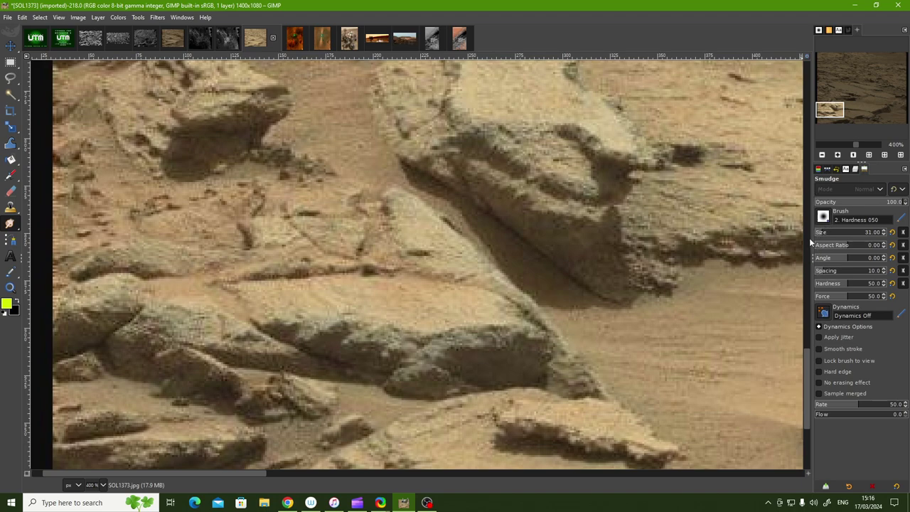
# - Examine the rocks up the left edge of SOL1373 MARS CURI.jpg, from the lower ledges to the yellowish outcrop
pyautogui.click(171, 40)
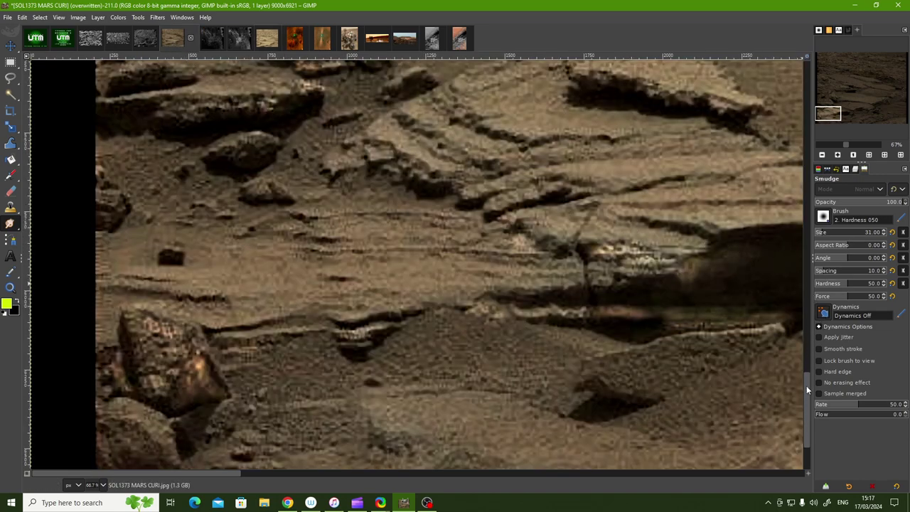
pyautogui.moveTo(806, 385); pyautogui.dragTo(805, 331)
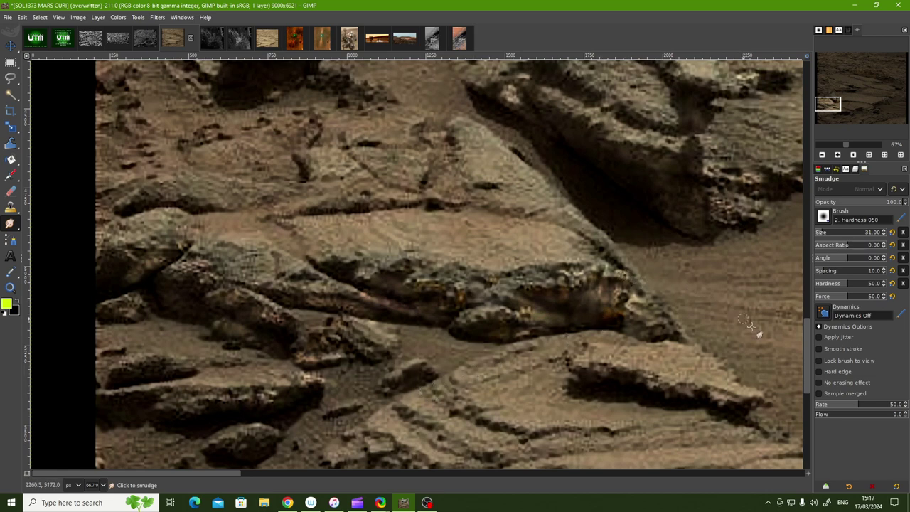
pyautogui.moveTo(806, 346); pyautogui.dragTo(806, 354)
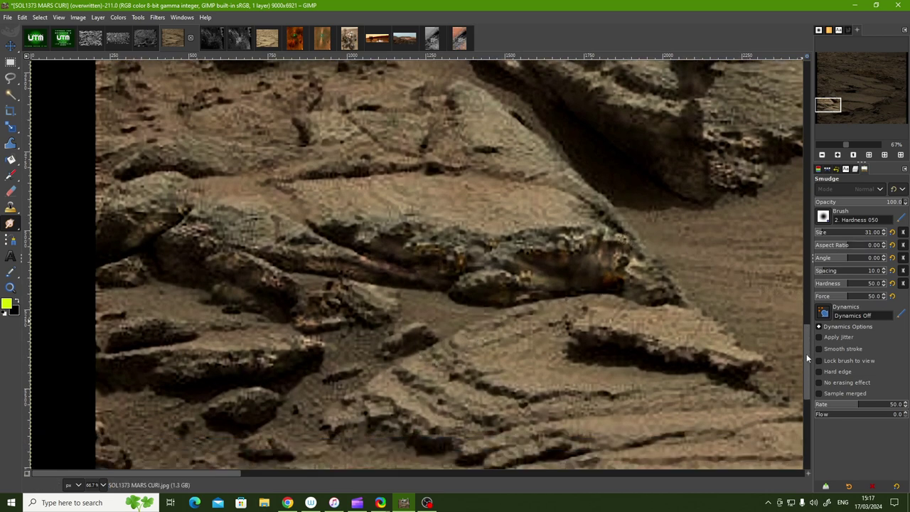
pyautogui.moveTo(805, 353); pyautogui.dragTo(806, 314)
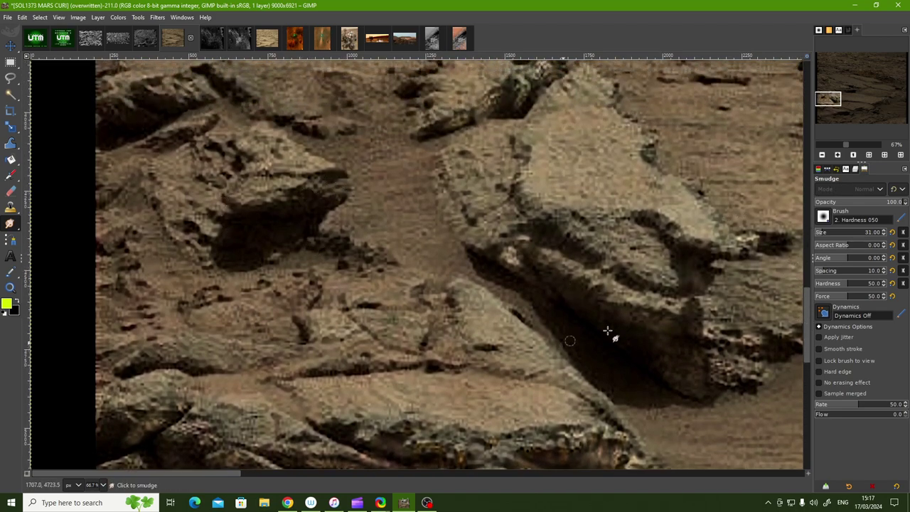
pyautogui.moveTo(808, 315); pyautogui.dragTo(802, 214)
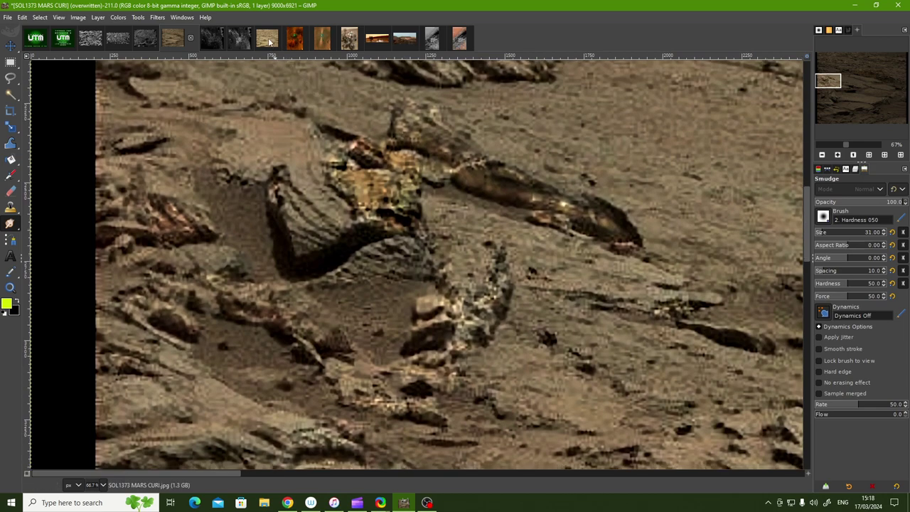
# - Examine the left-edge rocks in the original SOL1373.jpg at 200% zoom, then the upper-left rocks in SOL1373 MARS CURI.jpg
pyautogui.click(268, 40)
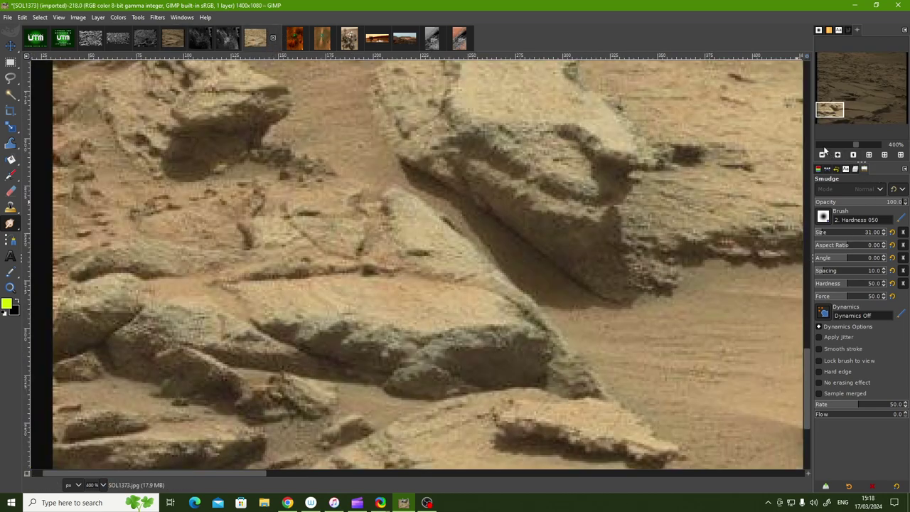
pyautogui.click(822, 155)
pyautogui.click(822, 155)
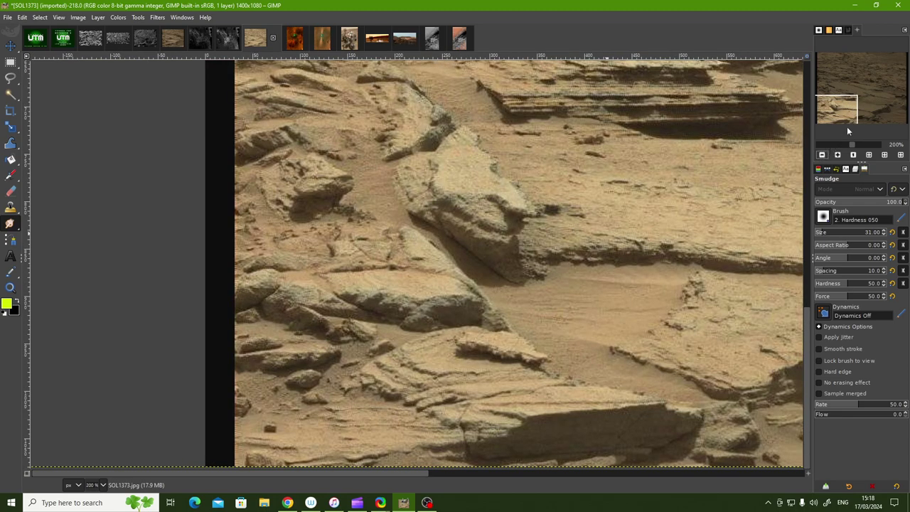
pyautogui.moveTo(836, 114); pyautogui.dragTo(837, 94)
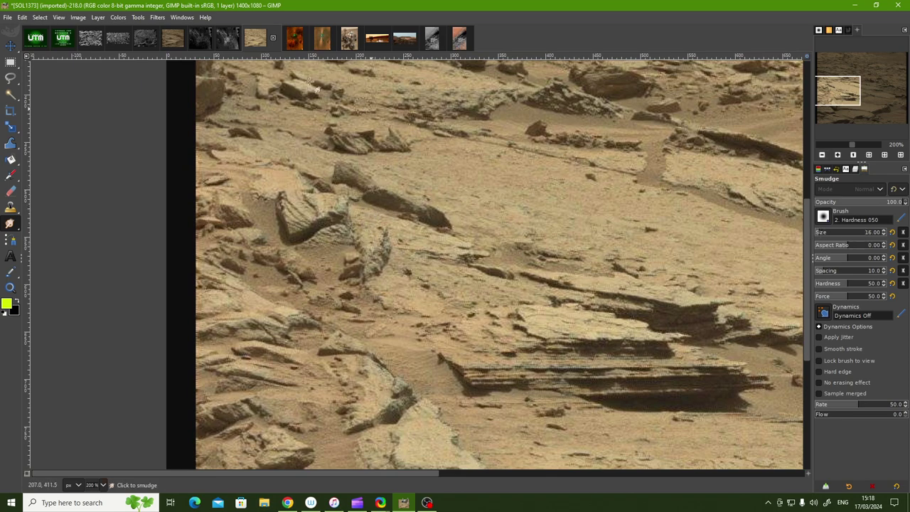
pyautogui.click(171, 40)
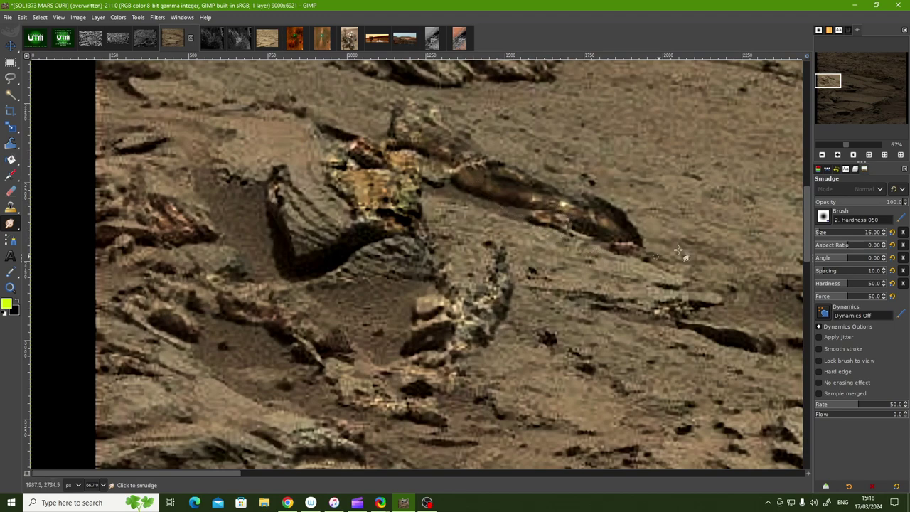
pyautogui.moveTo(805, 244); pyautogui.dragTo(789, 172)
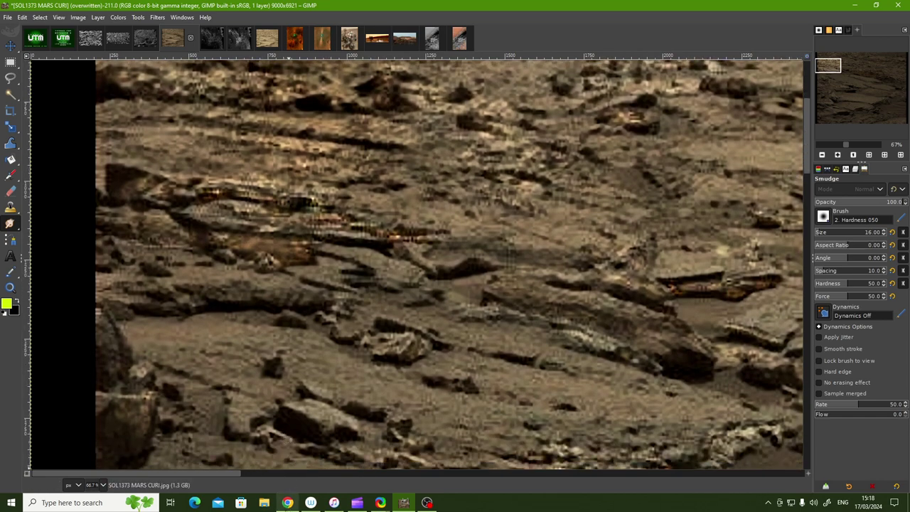
# - Switch to Chrome and look through the Curiosity (rover) Wikipedia article, from its introduction through the images to the references
pyautogui.click(288, 502)
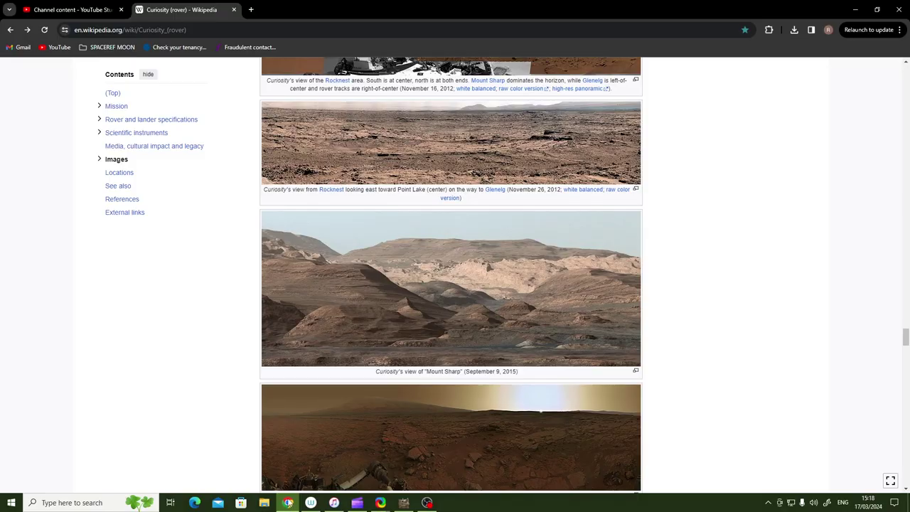
pyautogui.moveTo(905, 338); pyautogui.dragTo(905, 324)
pyautogui.scroll(5, 455, 270)
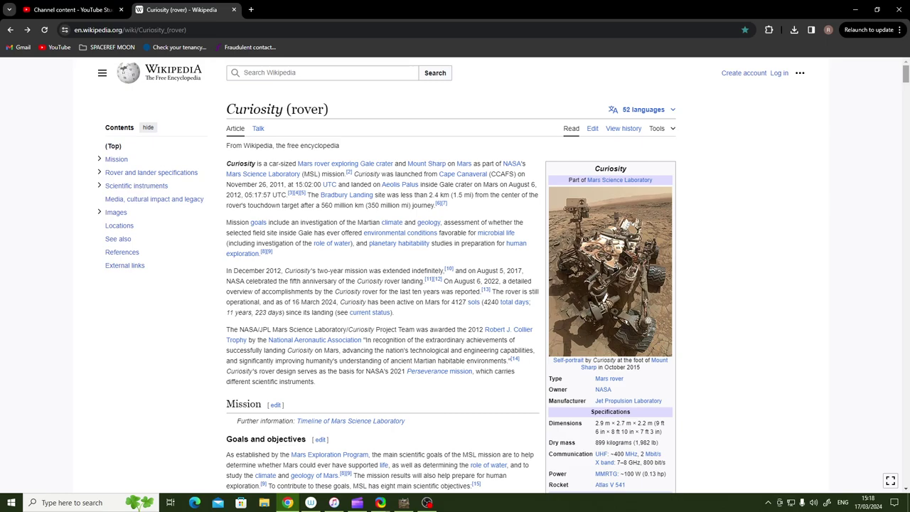
pyautogui.scroll(-2, 455, 270)
pyautogui.scroll(-15, 647, 163)
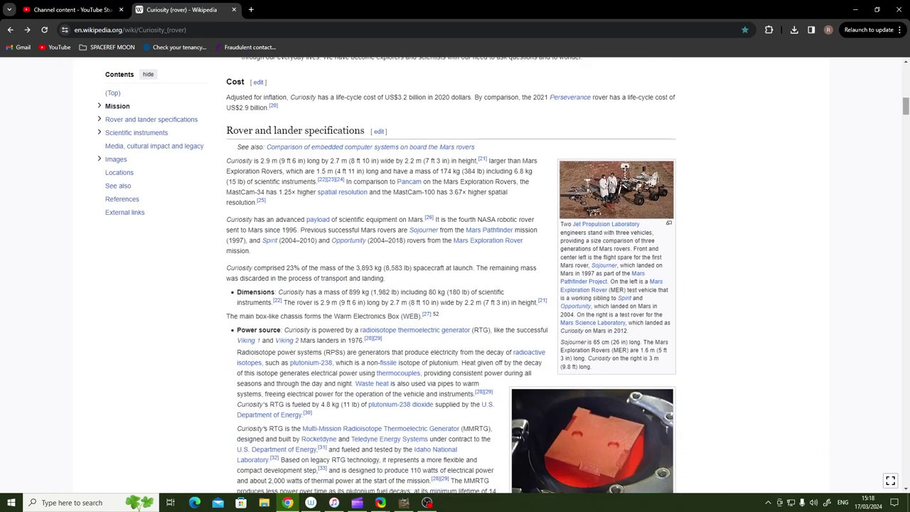
pyautogui.scroll(-20, 592, 212)
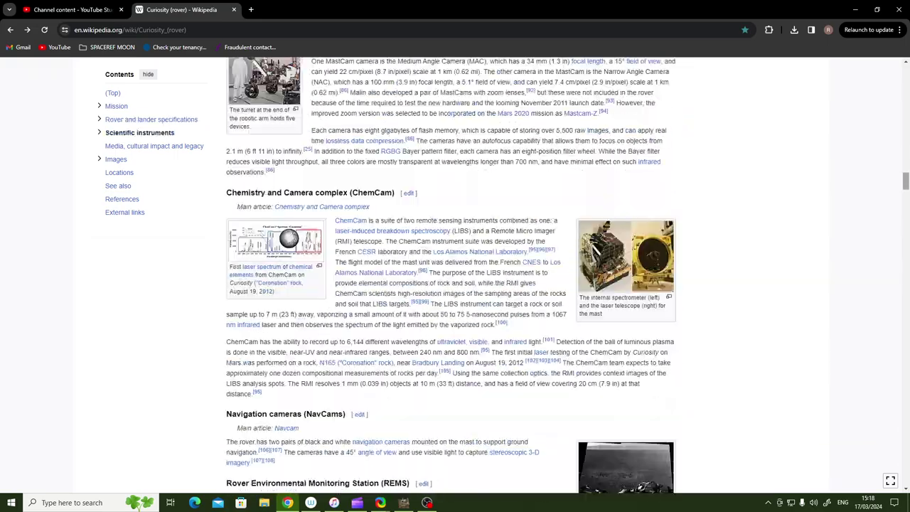
pyautogui.scroll(-20, 455, 270)
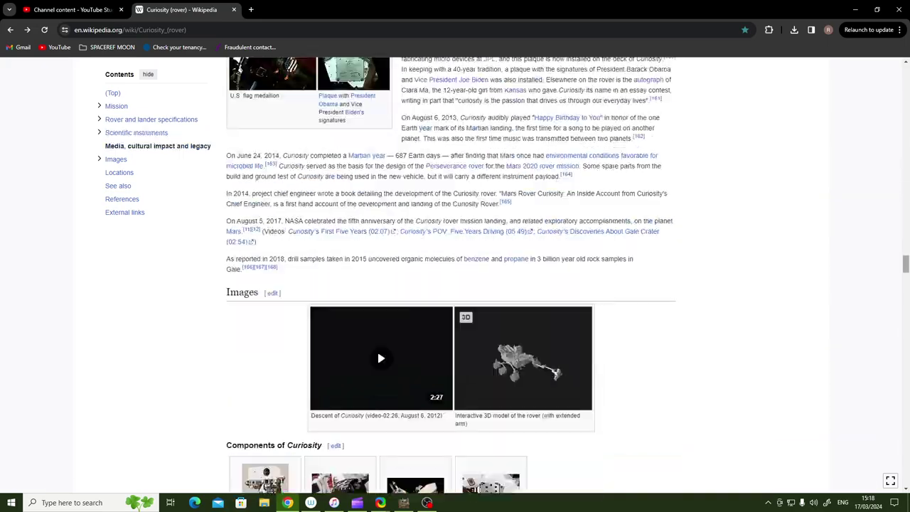
pyautogui.scroll(-20, 455, 270)
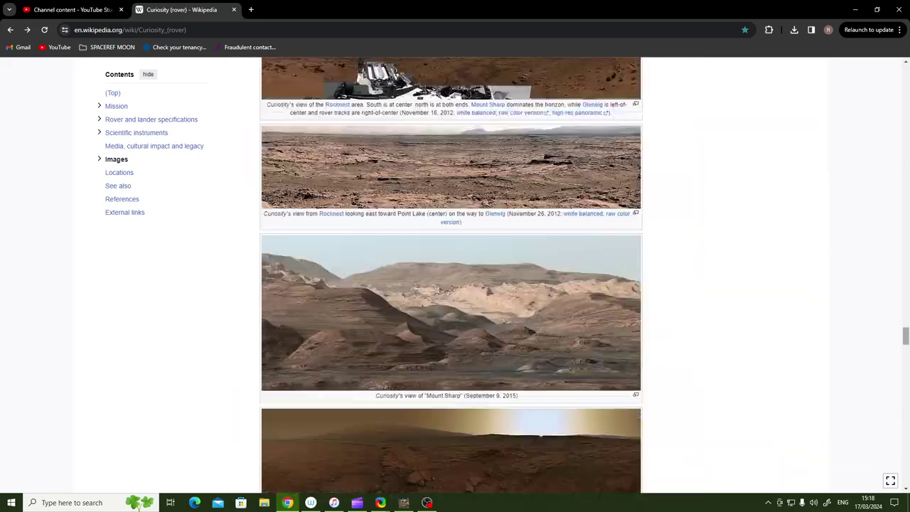
pyautogui.scroll(-20, 455, 270)
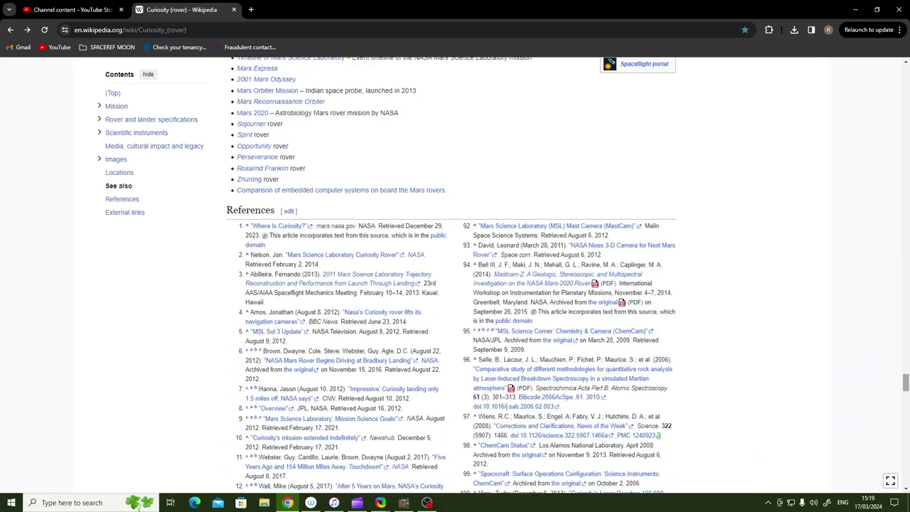
pyautogui.scroll(20, 454, 270)
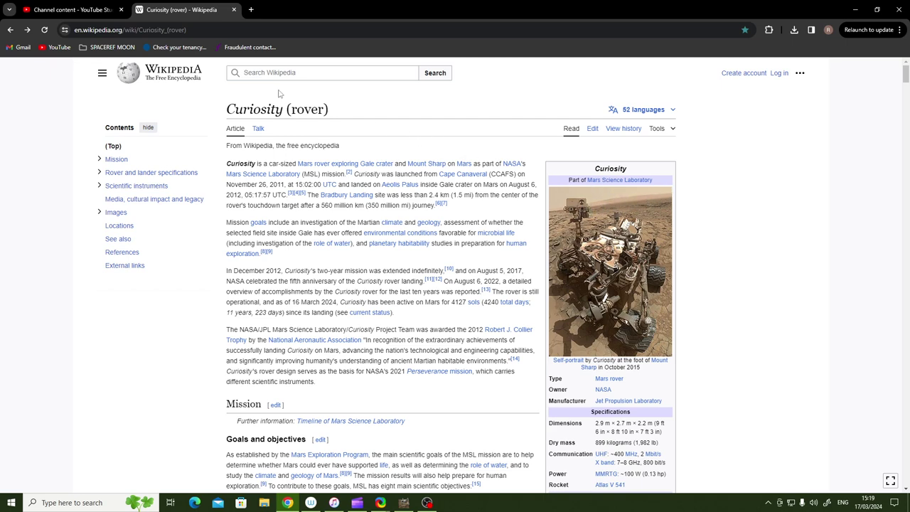
# - Return to GIMP and examine the rocks in the top-left corner of the scene in SOL1373 MARS CURI.jpg
pyautogui.click(403, 503)
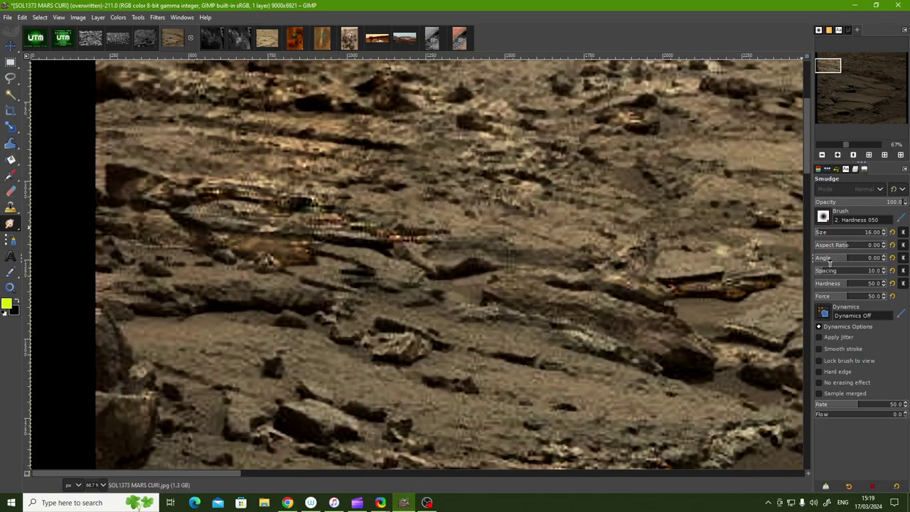
pyautogui.moveTo(804, 162); pyautogui.dragTo(806, 119)
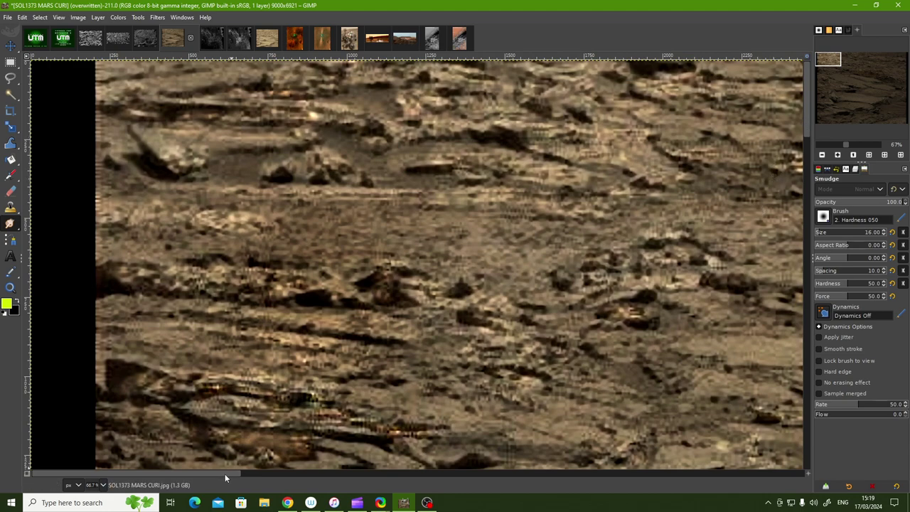
pyautogui.moveTo(224, 474)
pyautogui.mouseDown()
pyautogui.moveTo(249, 473)
pyautogui.moveTo(212, 470)
pyautogui.mouseUp()
# - Brighten the thin rock ledges near the scene's top-left corner with the Dodge tool at 100% zoom
pyautogui.moveTo(10, 224); pyautogui.dragTo(76, 250)
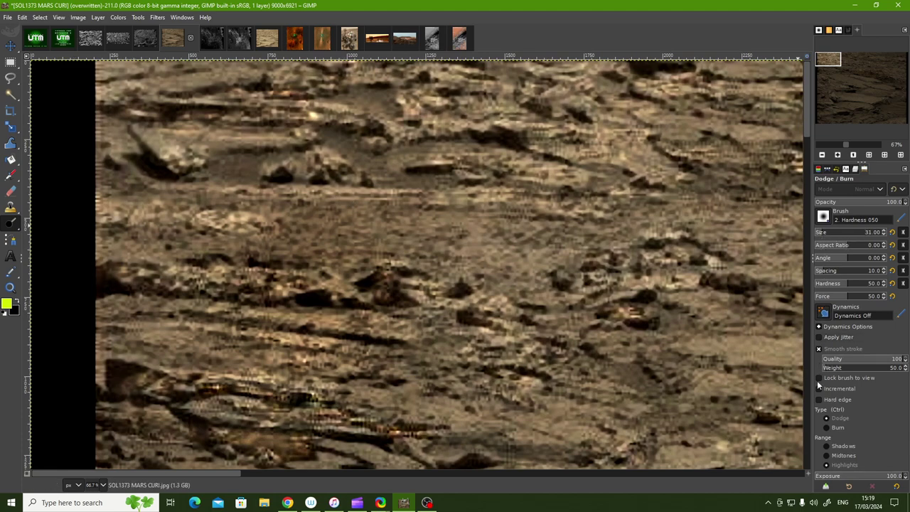
pyautogui.click(836, 155)
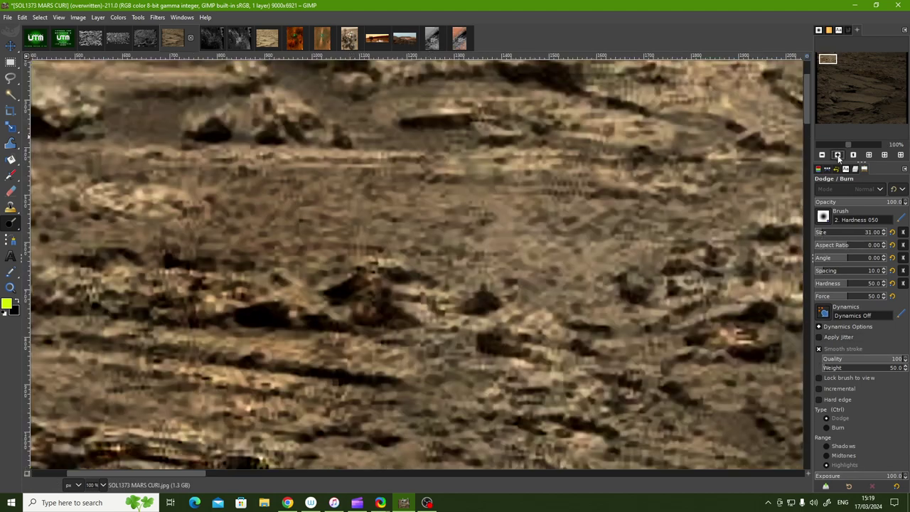
pyautogui.moveTo(806, 117); pyautogui.dragTo(806, 104)
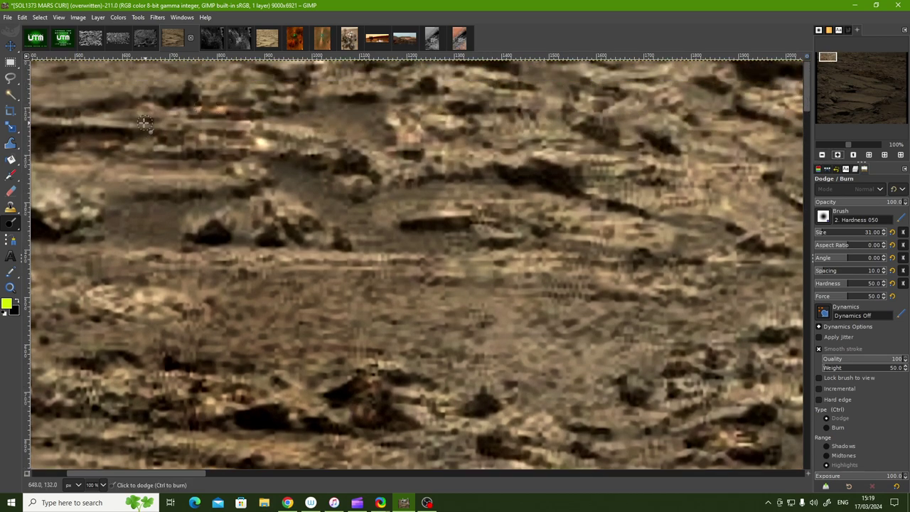
pyautogui.moveTo(143, 122); pyautogui.dragTo(270, 140)
pyautogui.moveTo(139, 107)
pyautogui.mouseDown()
pyautogui.moveTo(190, 118)
pyautogui.moveTo(281, 114)
pyautogui.moveTo(259, 91)
pyautogui.moveTo(312, 88)
pyautogui.moveTo(202, 92)
pyautogui.mouseUp()
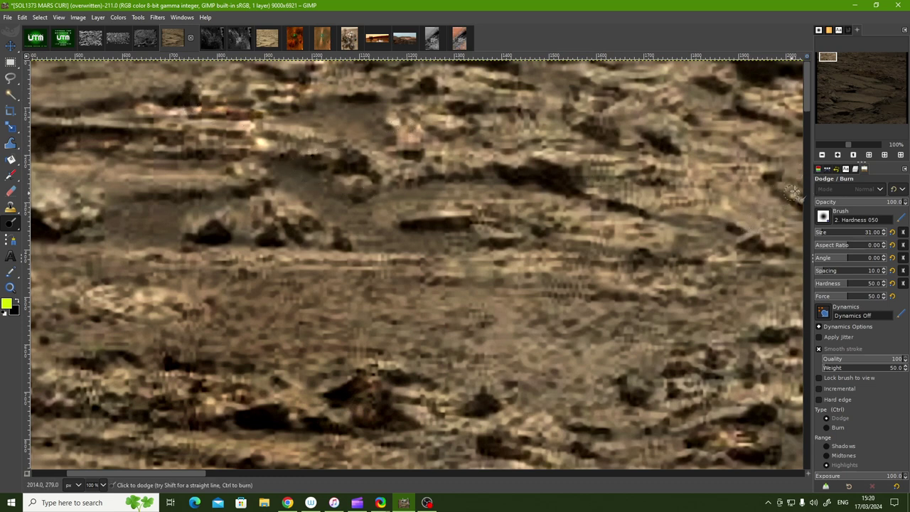
# - Examine the distant rocks along the upper part of the scene at 67% zoom, from the left corner to the centre
pyautogui.click(822, 155)
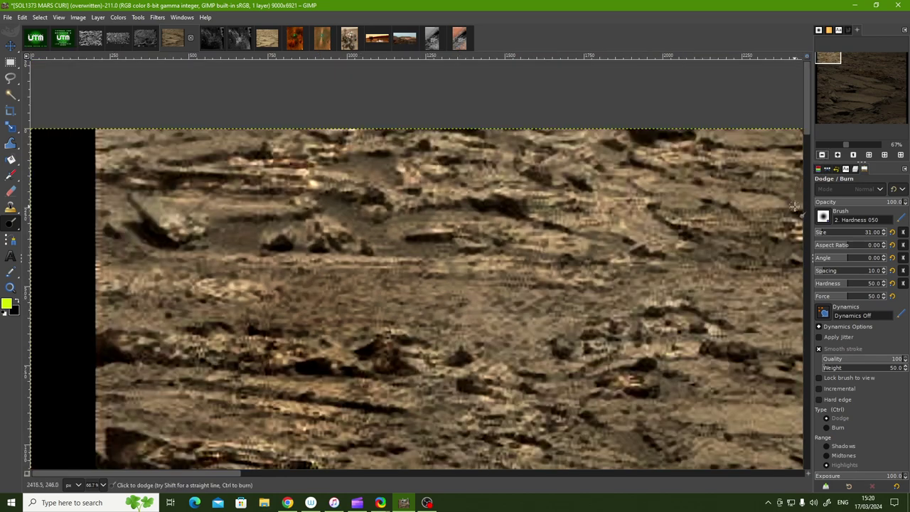
pyautogui.moveTo(208, 473); pyautogui.dragTo(340, 471)
pyautogui.moveTo(808, 122); pyautogui.dragTo(807, 132)
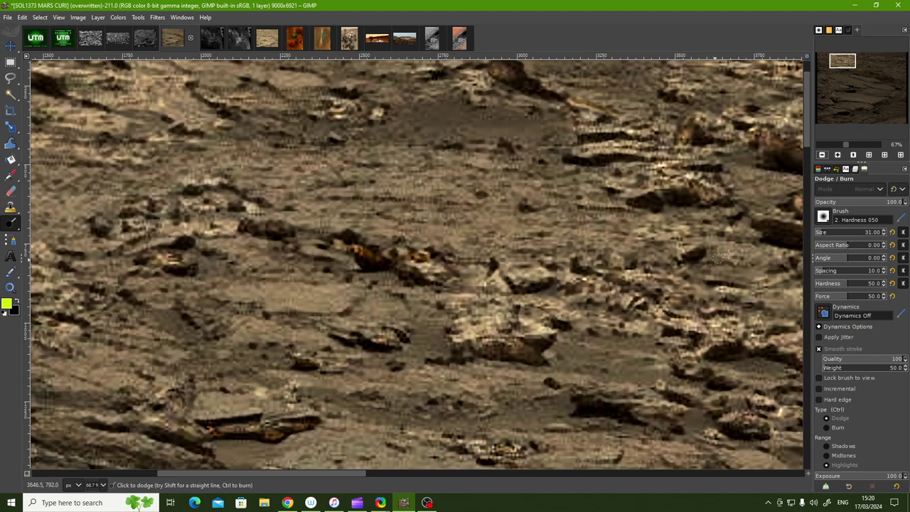
pyautogui.moveTo(807, 139); pyautogui.dragTo(807, 168)
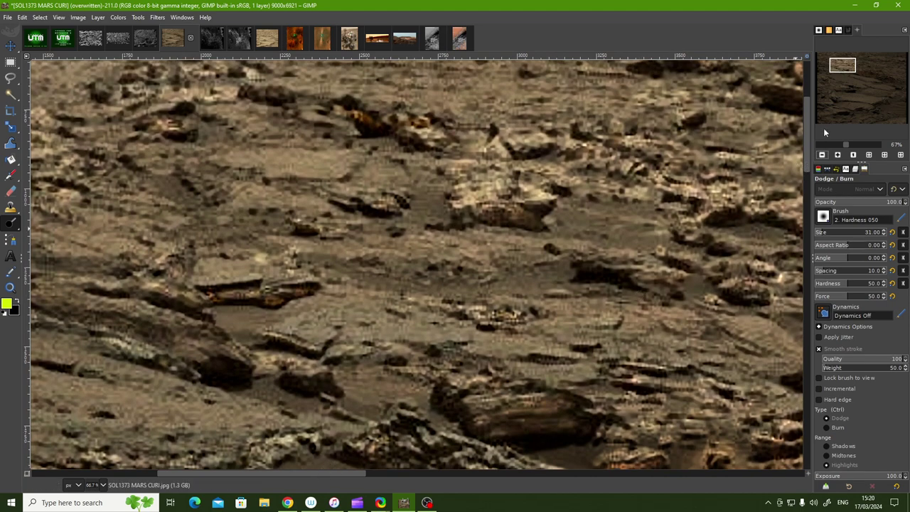
pyautogui.moveTo(805, 139); pyautogui.dragTo(806, 104)
pyautogui.moveTo(322, 472); pyautogui.dragTo(389, 465)
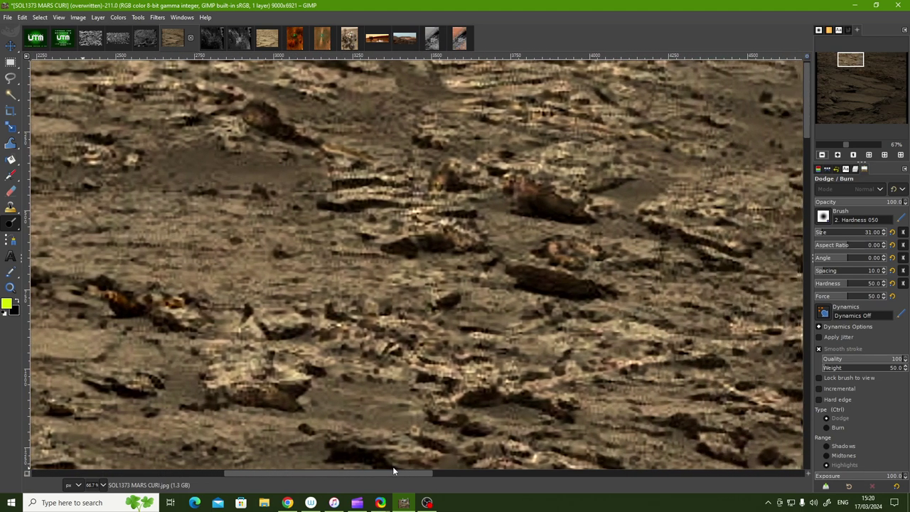
pyautogui.moveTo(398, 474); pyautogui.dragTo(442, 469)
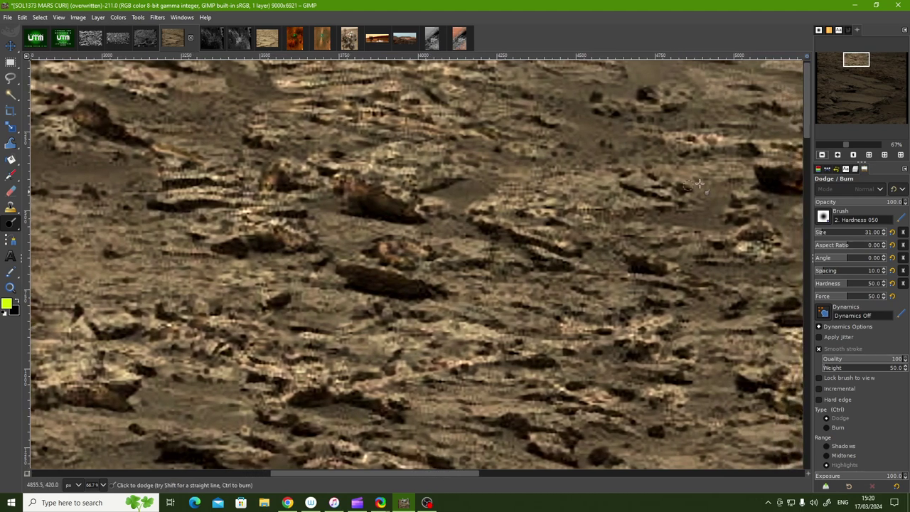
# - Dodge the small pale rock and the elongated dark rock beneath it near the scene's upper centre at 100% zoom
pyautogui.click(837, 155)
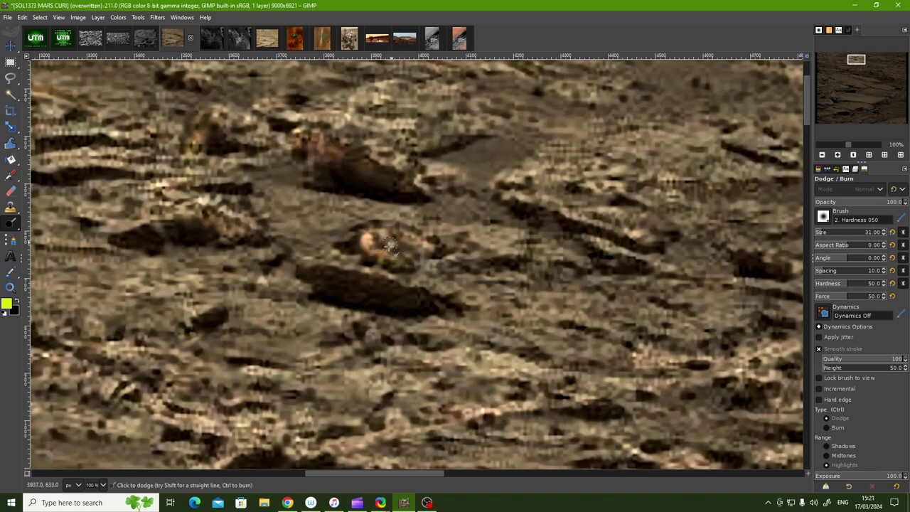
pyautogui.moveTo(405, 233); pyautogui.dragTo(434, 254)
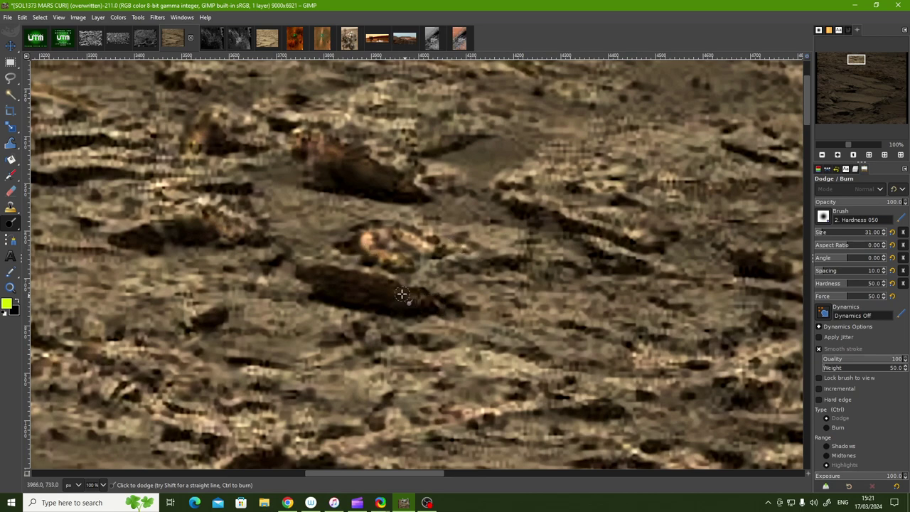
pyautogui.moveTo(401, 293); pyautogui.dragTo(435, 302)
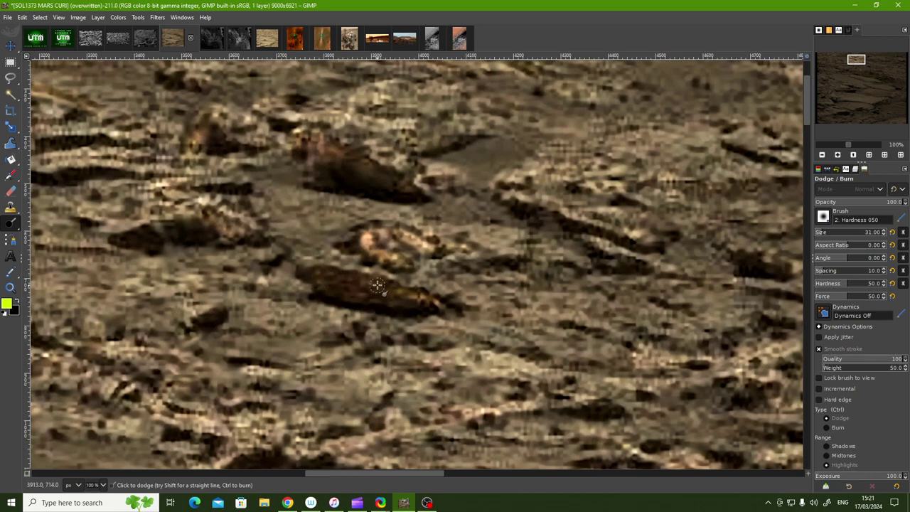
pyautogui.moveTo(344, 291)
pyautogui.mouseDown()
pyautogui.moveTo(383, 293)
pyautogui.moveTo(350, 286)
pyautogui.mouseUp()
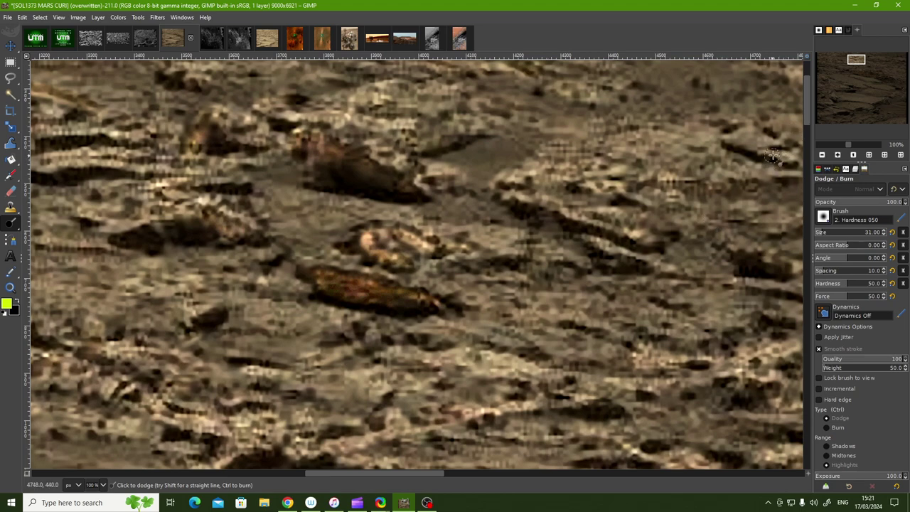
# - Examine the rocks from the upper centre to the scene's right edge at 100% zoom, then the ground further down that edge
pyautogui.moveTo(424, 473); pyautogui.dragTo(470, 472)
pyautogui.scroll(5, 808, 103)
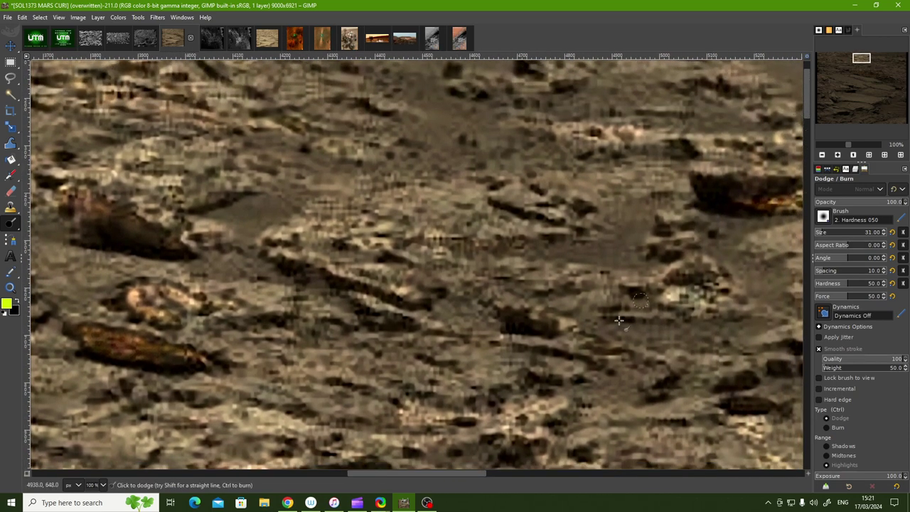
pyautogui.moveTo(382, 474); pyautogui.dragTo(468, 469)
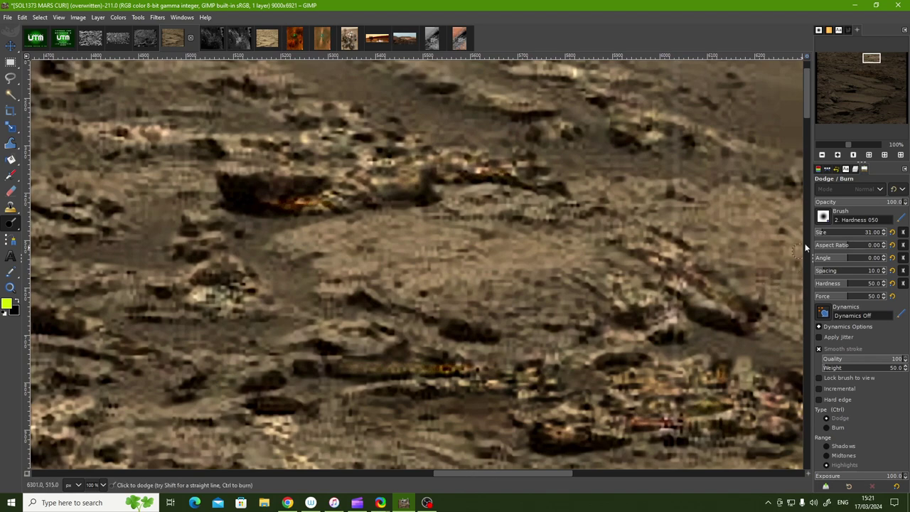
pyautogui.moveTo(805, 111); pyautogui.dragTo(805, 120)
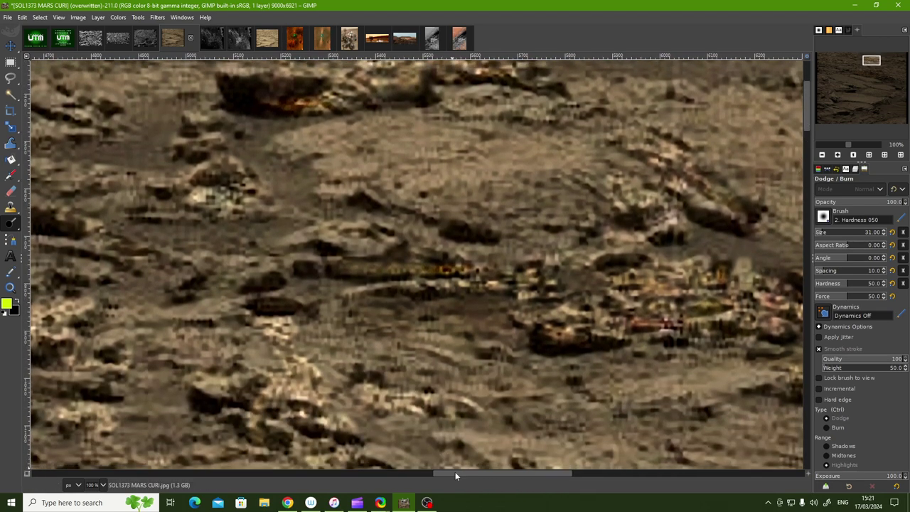
pyautogui.moveTo(453, 470); pyautogui.dragTo(573, 477)
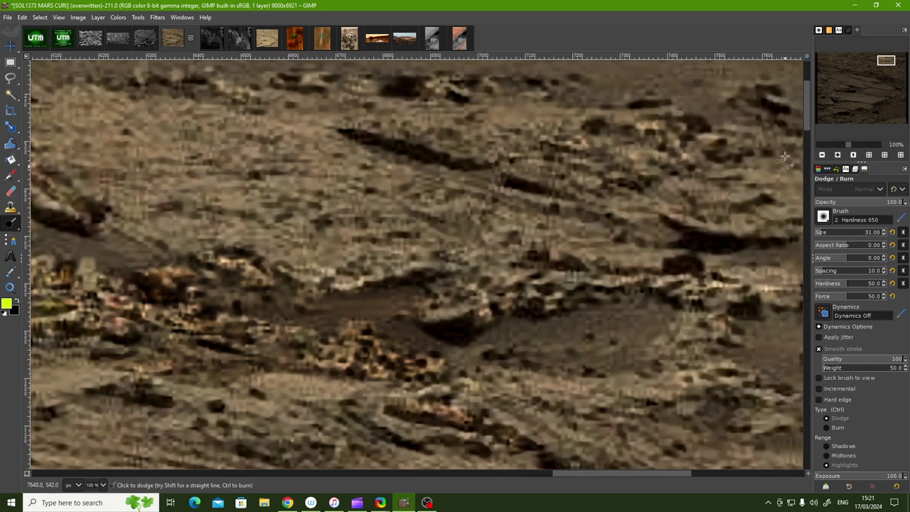
pyautogui.moveTo(806, 122)
pyautogui.mouseDown()
pyautogui.moveTo(808, 103)
pyautogui.moveTo(806, 113)
pyautogui.mouseUp()
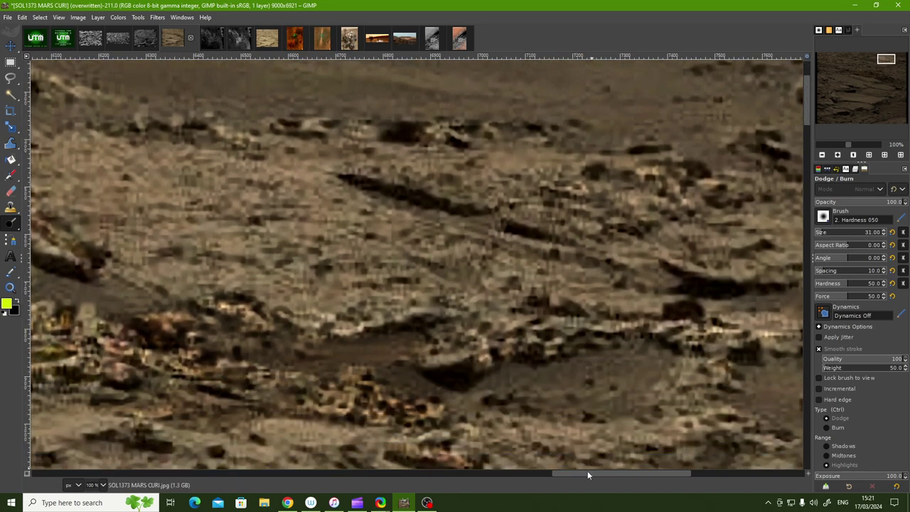
pyautogui.moveTo(583, 470); pyautogui.dragTo(690, 475)
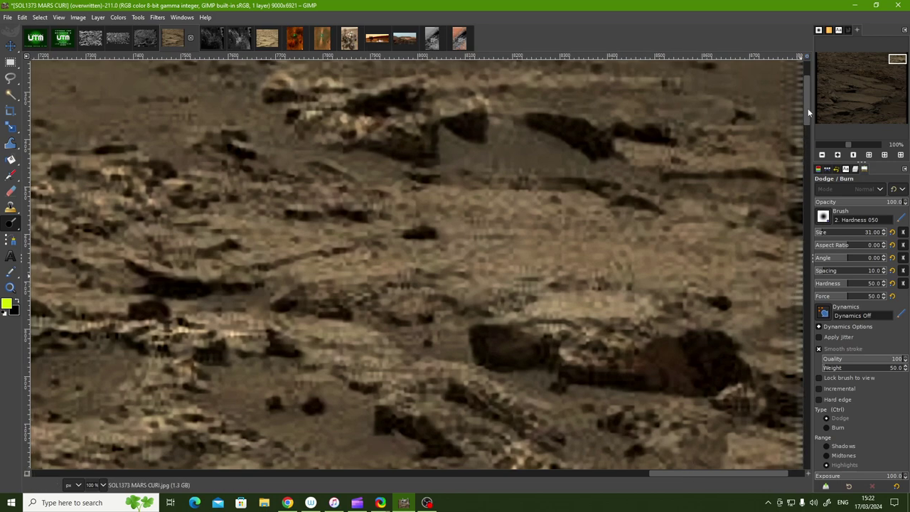
pyautogui.moveTo(808, 108); pyautogui.dragTo(808, 173)
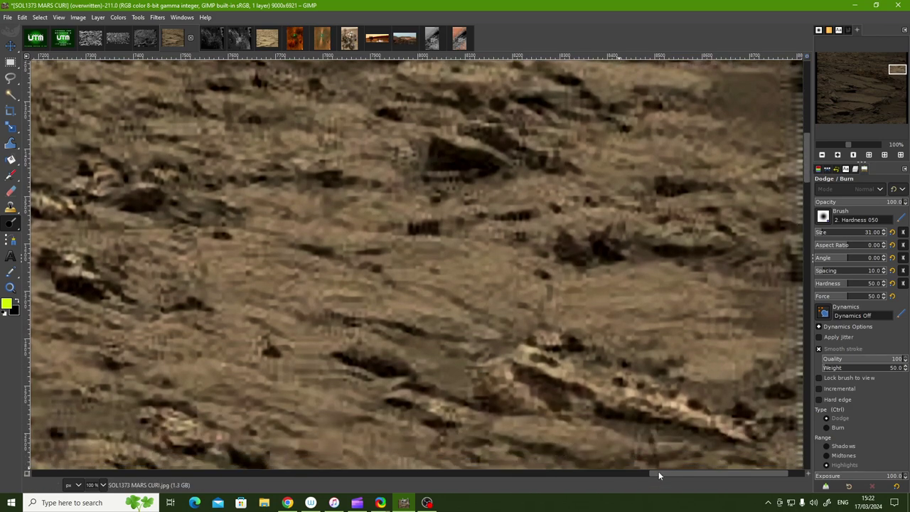
# - Examine the reddish rocks right of the scene's upper centre and the ledge beside them at 100% down to 33% zoom
pyautogui.moveTo(658, 476)
pyautogui.mouseDown()
pyautogui.moveTo(524, 485)
pyautogui.moveTo(533, 491)
pyautogui.moveTo(528, 473)
pyautogui.moveTo(538, 473)
pyautogui.mouseUp()
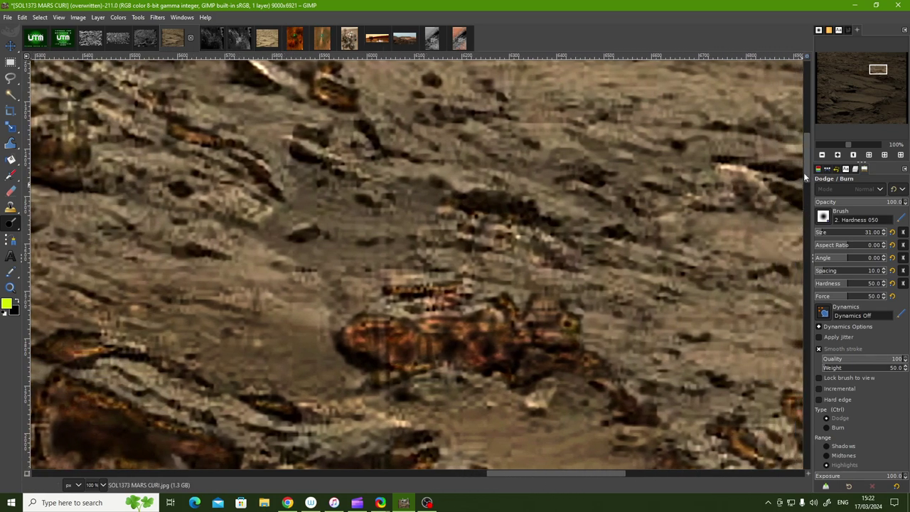
pyautogui.moveTo(805, 176); pyautogui.dragTo(806, 184)
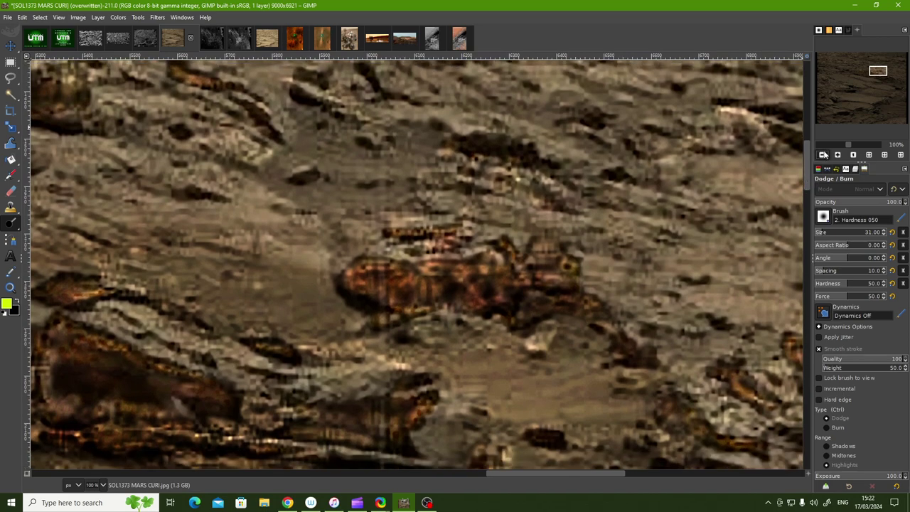
pyautogui.click(822, 155)
pyautogui.moveTo(807, 171); pyautogui.dragTo(804, 187)
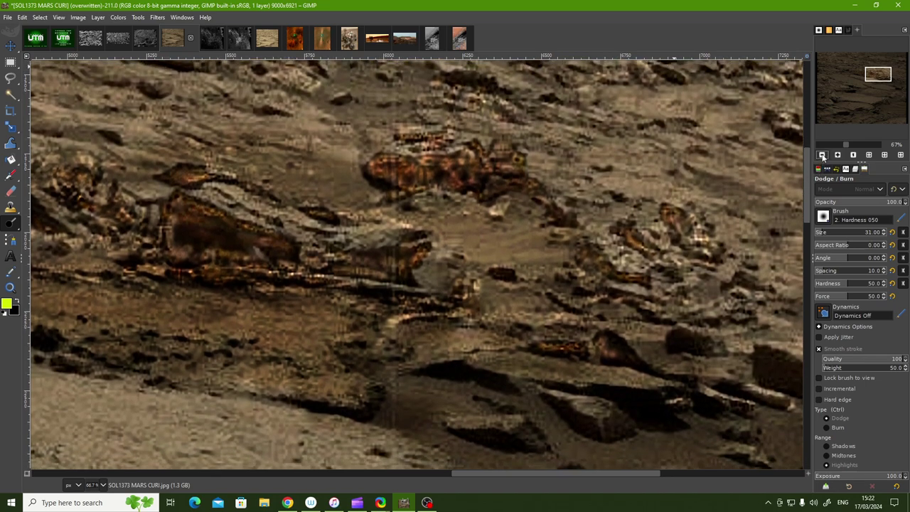
pyautogui.click(822, 154)
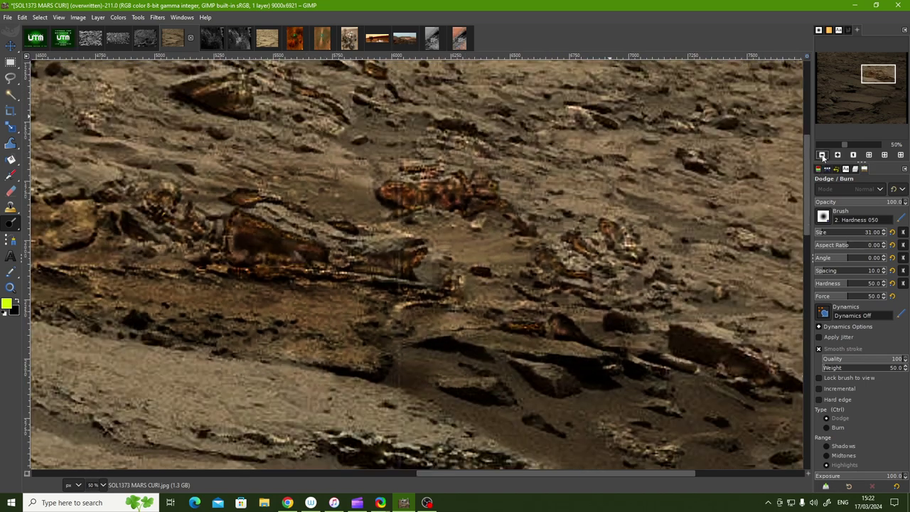
pyautogui.moveTo(807, 179)
pyautogui.mouseDown()
pyautogui.moveTo(801, 204)
pyautogui.moveTo(811, 164)
pyautogui.moveTo(803, 193)
pyautogui.mouseUp()
pyautogui.moveTo(536, 473); pyautogui.dragTo(425, 471)
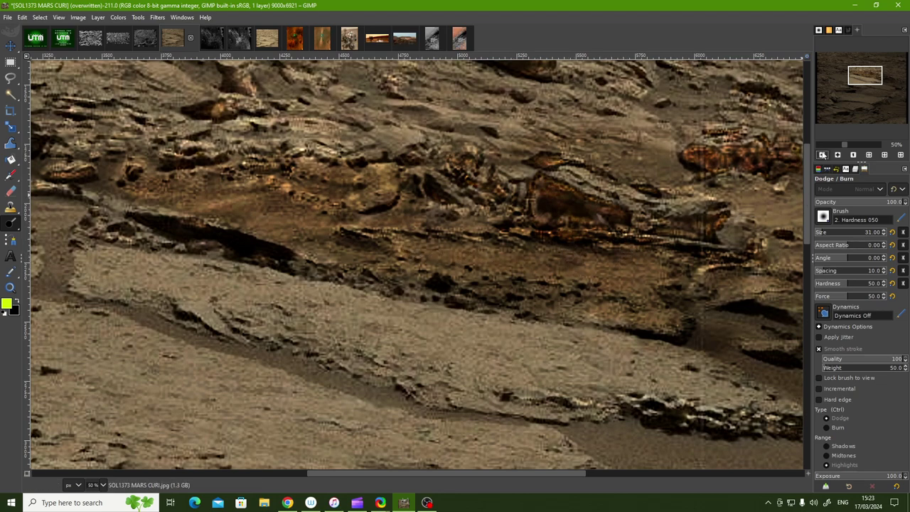
pyautogui.press('-')
pyautogui.scroll(1, 807, 190)
pyautogui.scroll(1, 807, 190)
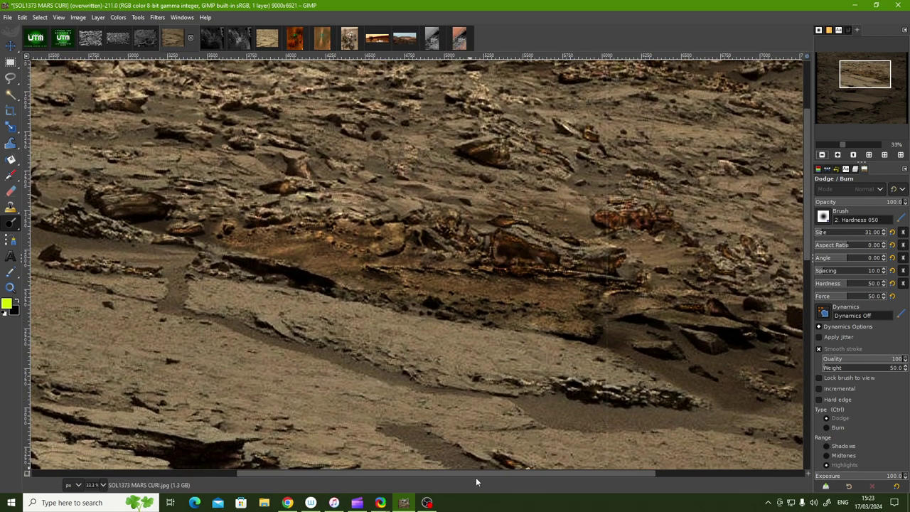
pyautogui.moveTo(475, 473); pyautogui.dragTo(500, 477)
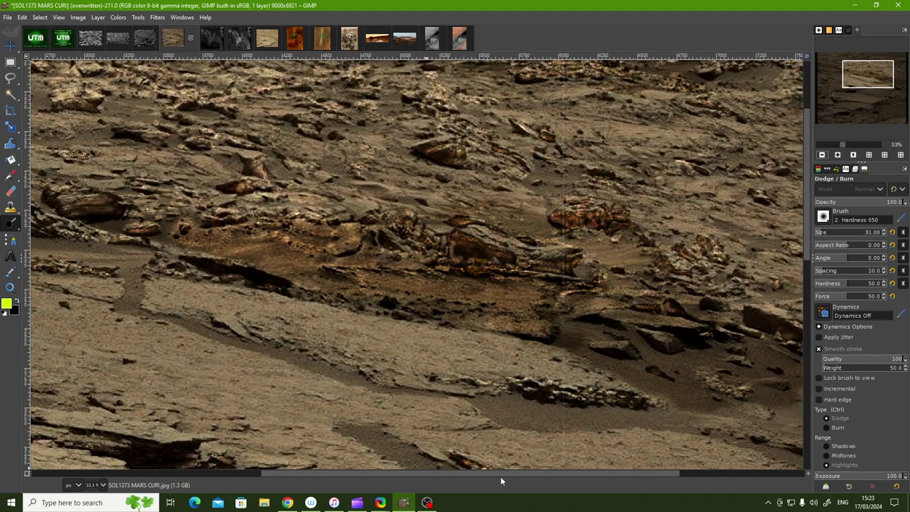
# - Dodge the highlights along the base of the dark triangular rock and the thin ledge extending right from it at 150% zoom
pyautogui.click(837, 155)
pyautogui.click(838, 155)
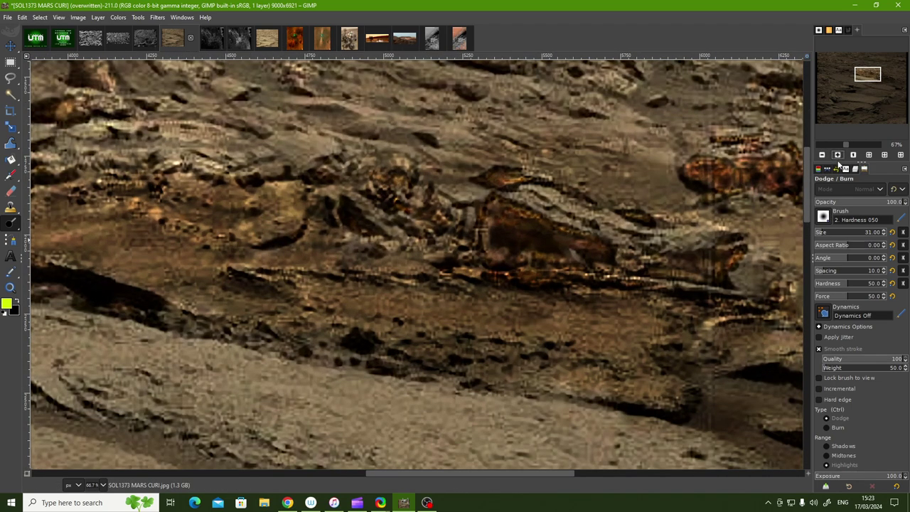
pyautogui.click(838, 155)
pyautogui.click(838, 154)
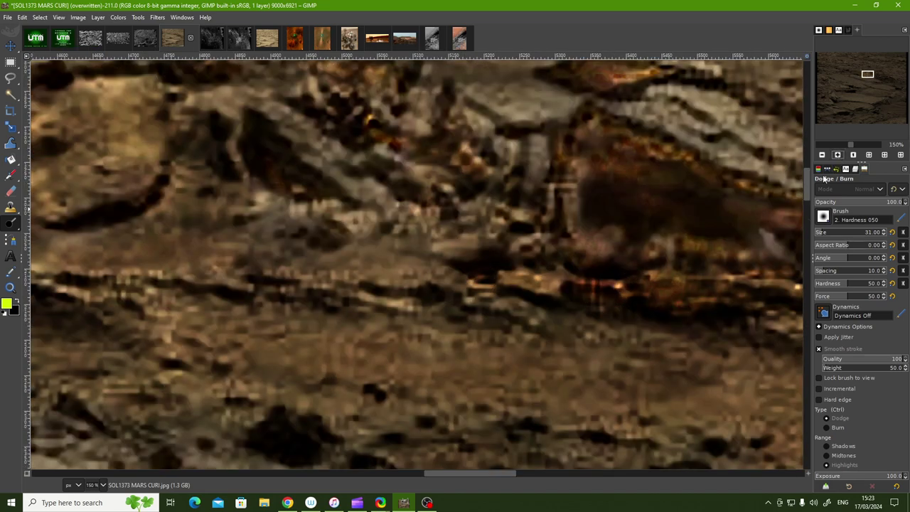
pyautogui.moveTo(486, 472)
pyautogui.mouseDown()
pyautogui.moveTo(523, 476)
pyautogui.moveTo(517, 469)
pyautogui.mouseUp()
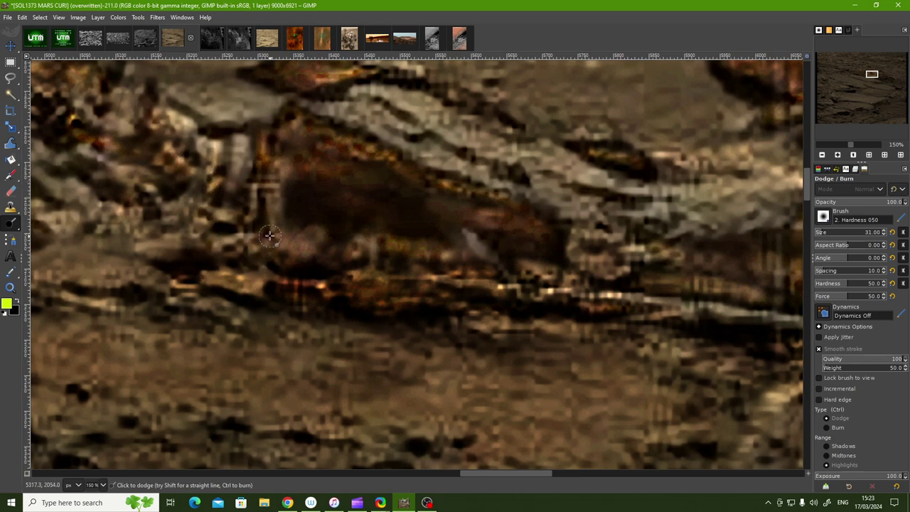
pyautogui.moveTo(269, 235)
pyautogui.mouseDown()
pyautogui.moveTo(333, 252)
pyautogui.moveTo(315, 268)
pyautogui.moveTo(340, 249)
pyautogui.moveTo(435, 254)
pyautogui.mouseUp()
pyautogui.moveTo(387, 271)
pyautogui.mouseDown()
pyautogui.moveTo(361, 293)
pyautogui.moveTo(339, 284)
pyautogui.moveTo(308, 298)
pyautogui.moveTo(299, 278)
pyautogui.moveTo(278, 281)
pyautogui.mouseUp()
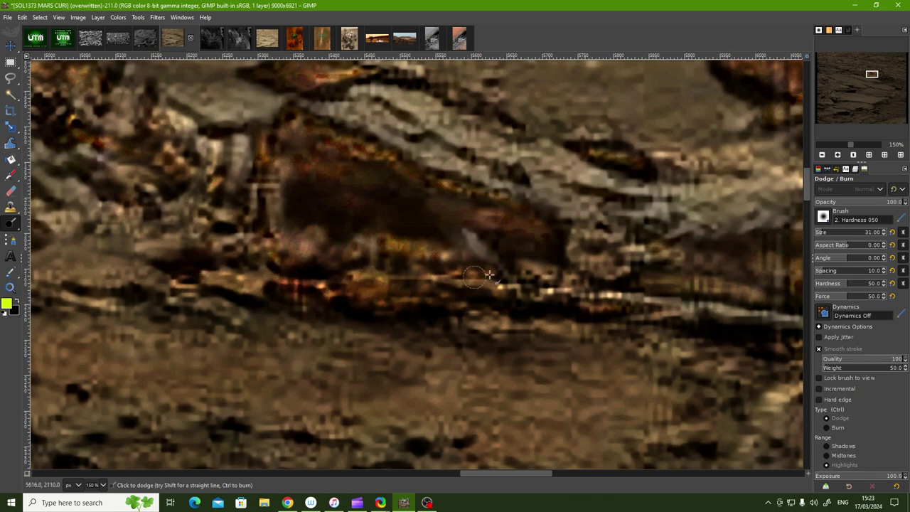
pyautogui.moveTo(518, 273)
pyautogui.mouseDown()
pyautogui.moveTo(499, 271)
pyautogui.moveTo(534, 230)
pyautogui.moveTo(660, 238)
pyautogui.moveTo(636, 232)
pyautogui.moveTo(704, 243)
pyautogui.moveTo(683, 255)
pyautogui.moveTo(704, 261)
pyautogui.moveTo(651, 278)
pyautogui.moveTo(688, 284)
pyautogui.mouseUp()
pyautogui.moveTo(686, 329); pyautogui.dragTo(613, 325)
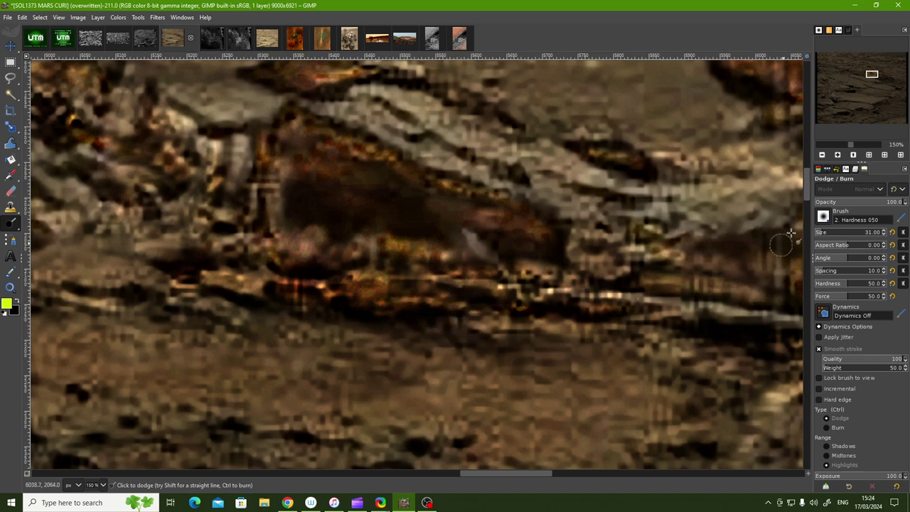
# - Compare the dark triangular rock and the neighbouring reddish rock with the same area in the original SOL1373 image at 400% zoom
pyautogui.click(821, 155)
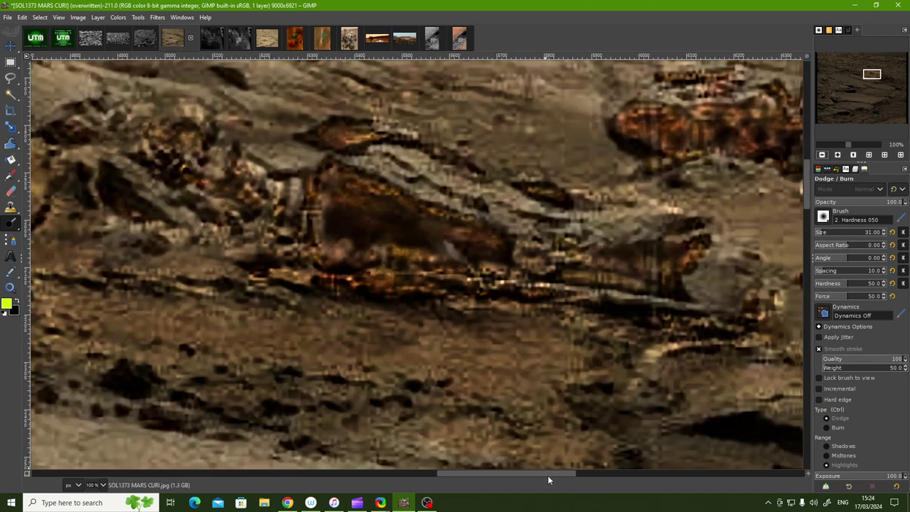
pyautogui.moveTo(547, 474); pyautogui.dragTo(563, 476)
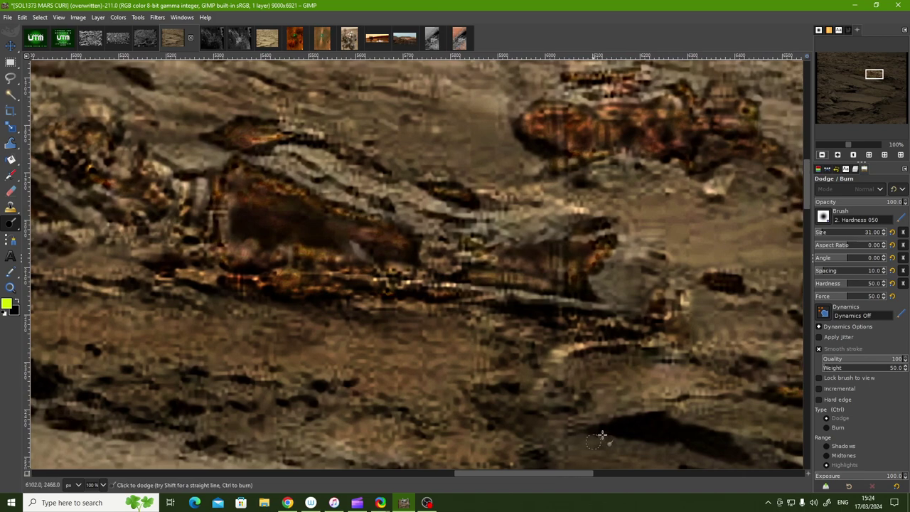
pyautogui.moveTo(806, 195); pyautogui.dragTo(808, 186)
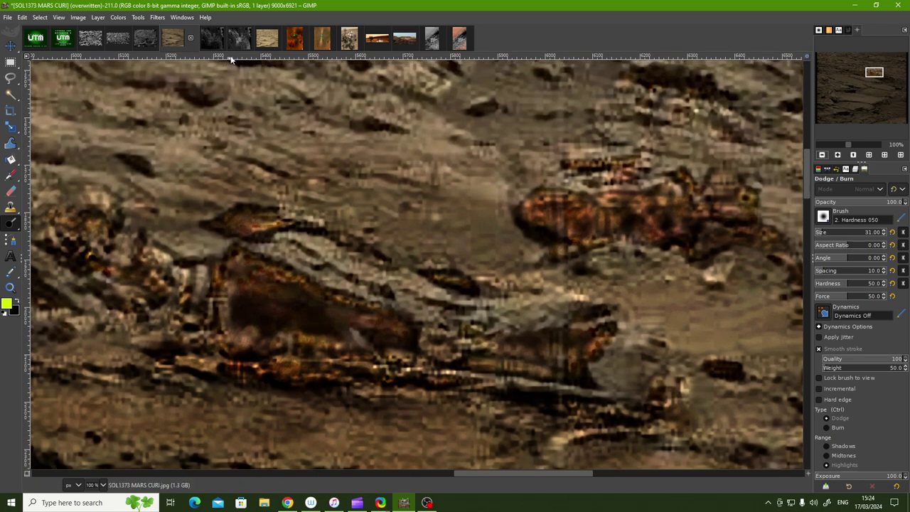
pyautogui.click(265, 42)
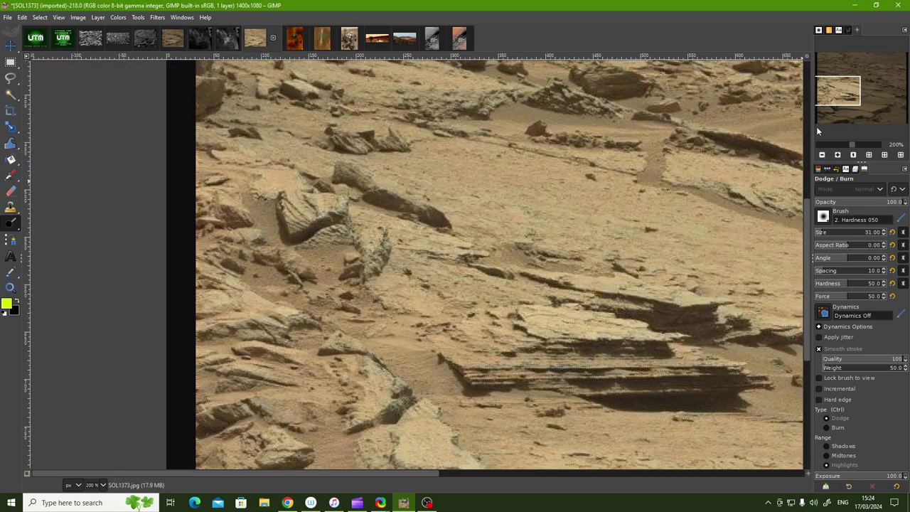
pyautogui.moveTo(839, 90); pyautogui.dragTo(881, 84)
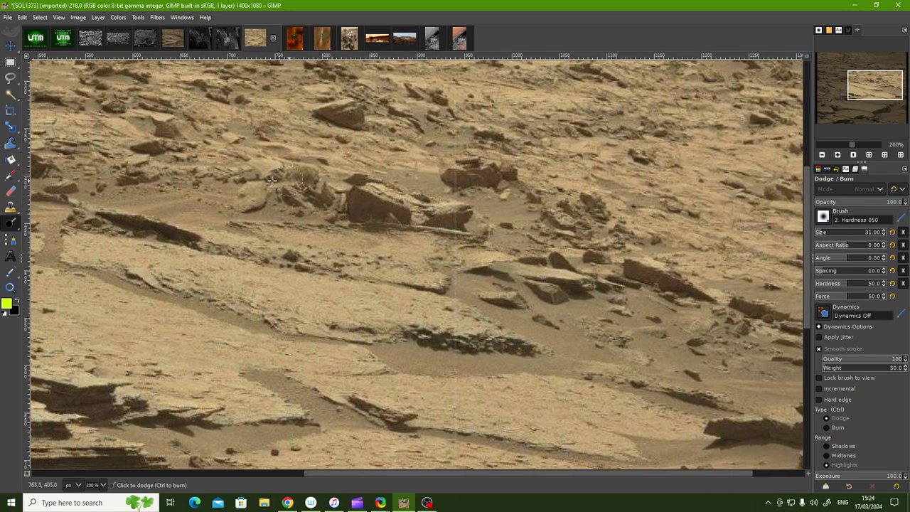
pyautogui.click(837, 156)
pyautogui.click(837, 156)
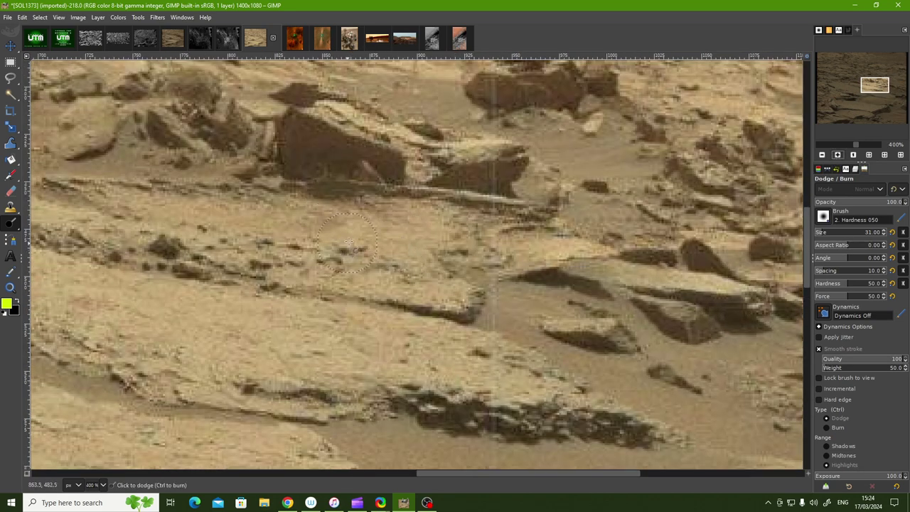
pyautogui.moveTo(340, 179)
pyautogui.mouseDown()
pyautogui.moveTo(327, 174)
pyautogui.moveTo(440, 196)
pyautogui.mouseUp()
pyautogui.moveTo(354, 183); pyautogui.dragTo(285, 183)
pyautogui.moveTo(804, 233); pyautogui.dragTo(804, 223)
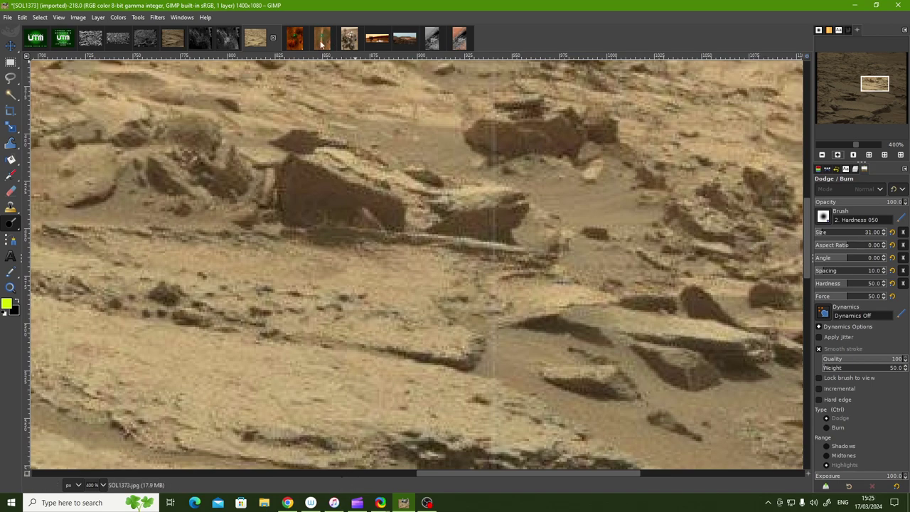
pyautogui.click(172, 39)
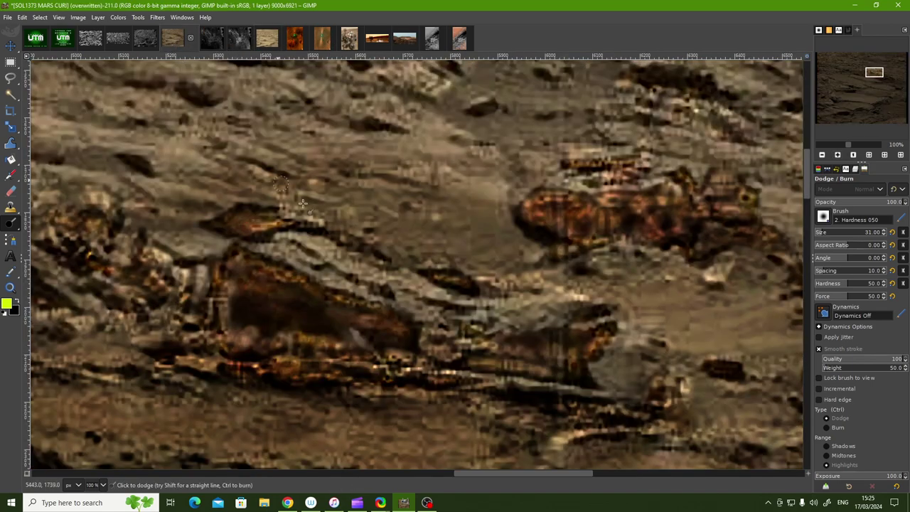
pyautogui.moveTo(482, 473); pyautogui.dragTo(495, 476)
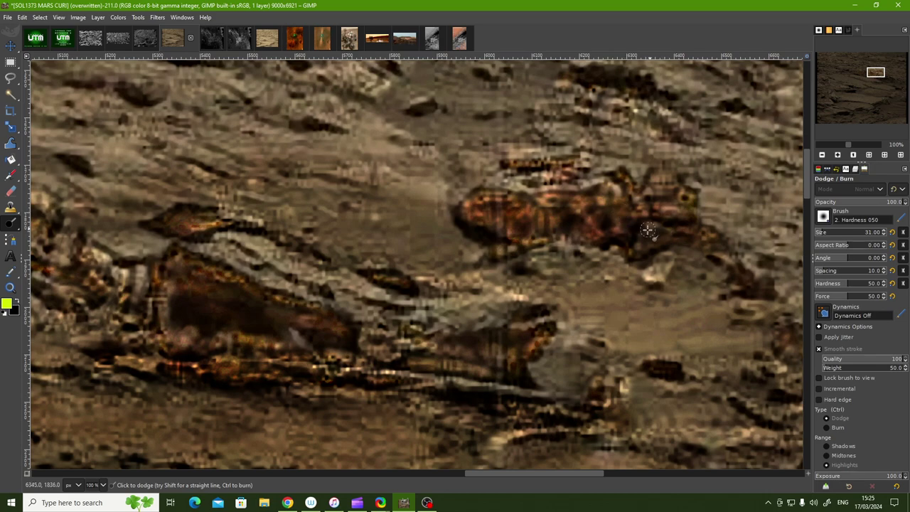
pyautogui.click(267, 39)
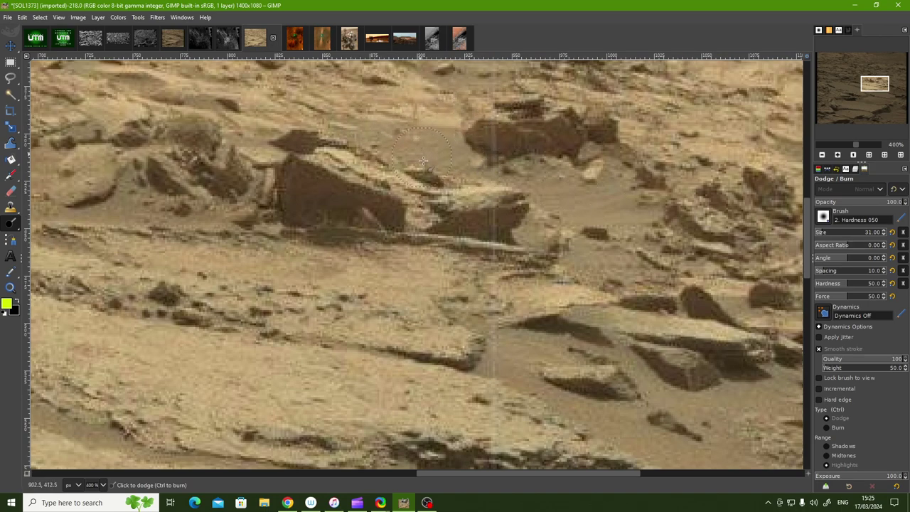
pyautogui.click(171, 40)
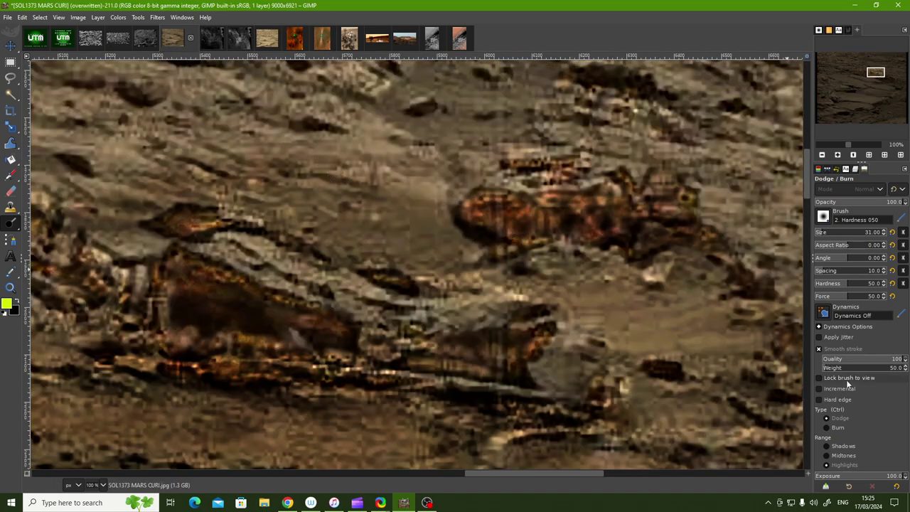
# - Burn the midtones of the sandy ground between the triangular rock and the reddish rock with a size 177 brush
pyautogui.click(825, 427)
pyautogui.click(826, 456)
pyautogui.click(839, 232)
pyautogui.moveTo(447, 173)
pyautogui.mouseDown()
pyautogui.moveTo(433, 222)
pyautogui.moveTo(350, 186)
pyautogui.moveTo(147, 136)
pyautogui.mouseUp()
pyautogui.moveTo(261, 229)
pyautogui.mouseDown()
pyautogui.moveTo(373, 259)
pyautogui.moveTo(500, 278)
pyautogui.moveTo(432, 217)
pyautogui.moveTo(494, 160)
pyautogui.mouseUp()
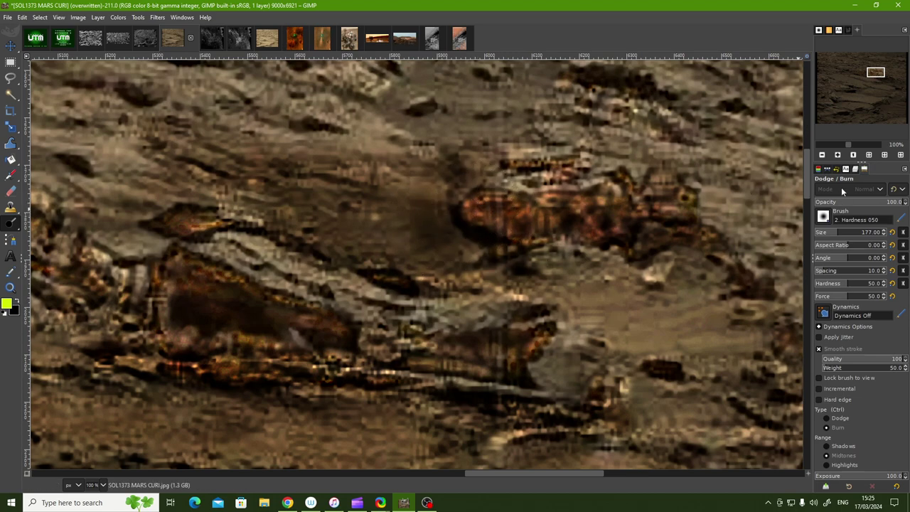
pyautogui.click(836, 154)
pyautogui.click(836, 154)
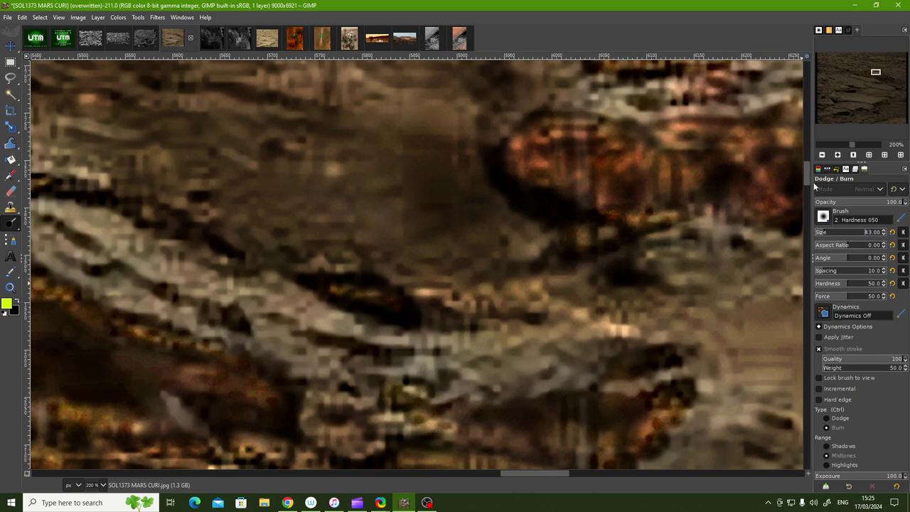
pyautogui.scroll(3, 810, 182)
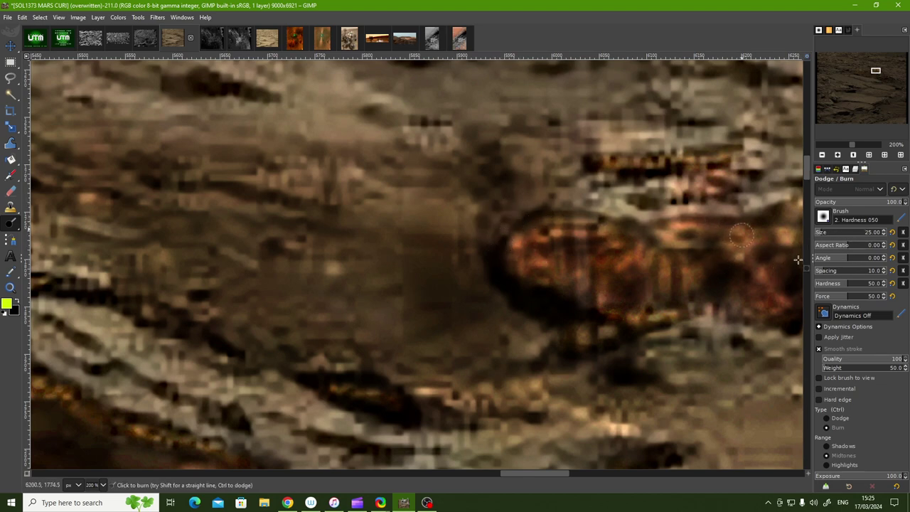
# - Dodge the highlights of the sandy ground around the reddish rock's left end and the slope above it with a size 85 brush
pyautogui.click(826, 417)
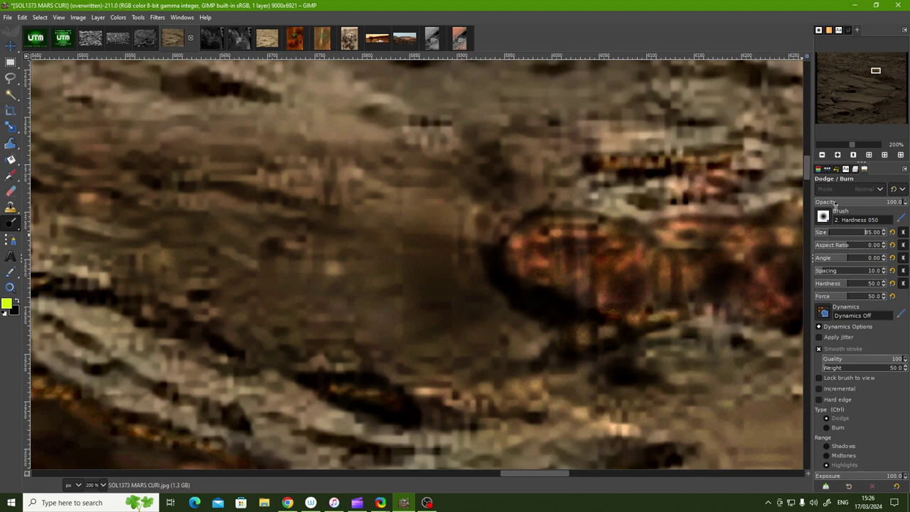
pyautogui.scroll(-1, 827, 161)
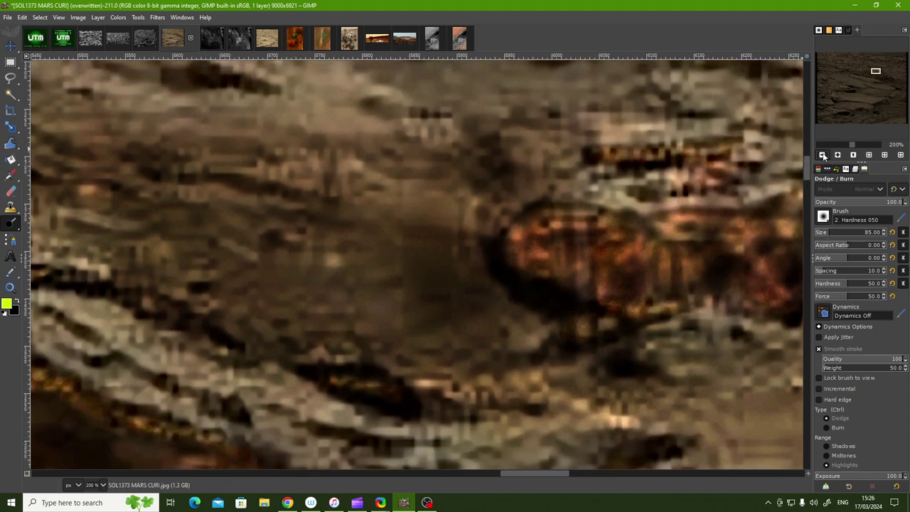
pyautogui.click(822, 155)
pyautogui.click(822, 155)
pyautogui.moveTo(349, 221)
pyautogui.mouseDown()
pyautogui.moveTo(305, 213)
pyautogui.moveTo(405, 215)
pyautogui.moveTo(469, 245)
pyautogui.moveTo(417, 231)
pyautogui.moveTo(500, 207)
pyautogui.moveTo(526, 227)
pyautogui.moveTo(420, 296)
pyautogui.moveTo(284, 243)
pyautogui.moveTo(245, 245)
pyautogui.moveTo(302, 259)
pyautogui.moveTo(316, 252)
pyautogui.moveTo(351, 291)
pyautogui.moveTo(365, 281)
pyautogui.moveTo(235, 210)
pyautogui.moveTo(152, 183)
pyautogui.moveTo(294, 215)
pyautogui.moveTo(163, 181)
pyautogui.moveTo(234, 210)
pyautogui.moveTo(121, 171)
pyautogui.moveTo(263, 225)
pyautogui.moveTo(182, 224)
pyautogui.mouseUp()
pyautogui.moveTo(441, 322)
pyautogui.mouseDown()
pyautogui.moveTo(436, 277)
pyautogui.moveTo(447, 298)
pyautogui.moveTo(490, 293)
pyautogui.moveTo(438, 294)
pyautogui.moveTo(557, 320)
pyautogui.moveTo(565, 309)
pyautogui.mouseUp()
pyautogui.moveTo(459, 246); pyautogui.dragTo(474, 237)
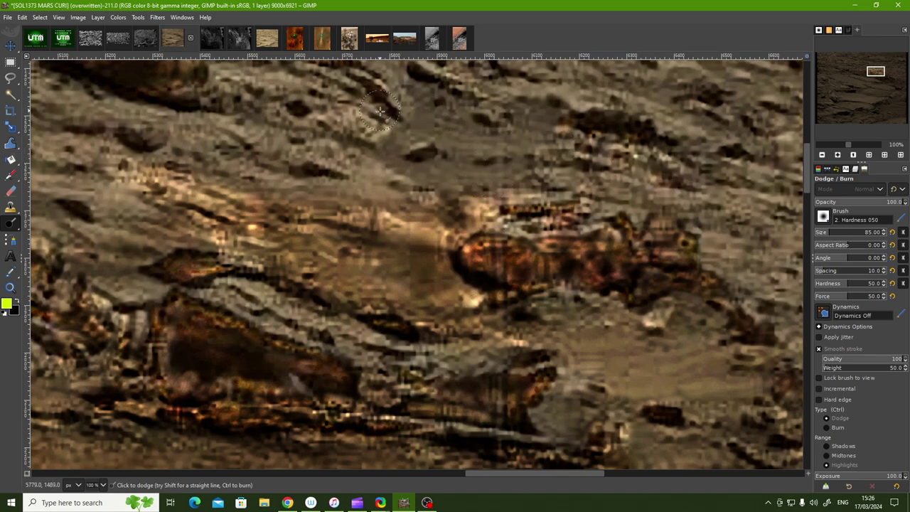
pyautogui.moveTo(379, 119)
pyautogui.mouseDown()
pyautogui.moveTo(446, 146)
pyautogui.moveTo(522, 152)
pyautogui.moveTo(546, 132)
pyautogui.moveTo(412, 123)
pyautogui.moveTo(490, 141)
pyautogui.moveTo(420, 92)
pyautogui.moveTo(549, 142)
pyautogui.moveTo(385, 149)
pyautogui.moveTo(526, 177)
pyautogui.moveTo(384, 146)
pyautogui.moveTo(544, 184)
pyautogui.mouseUp()
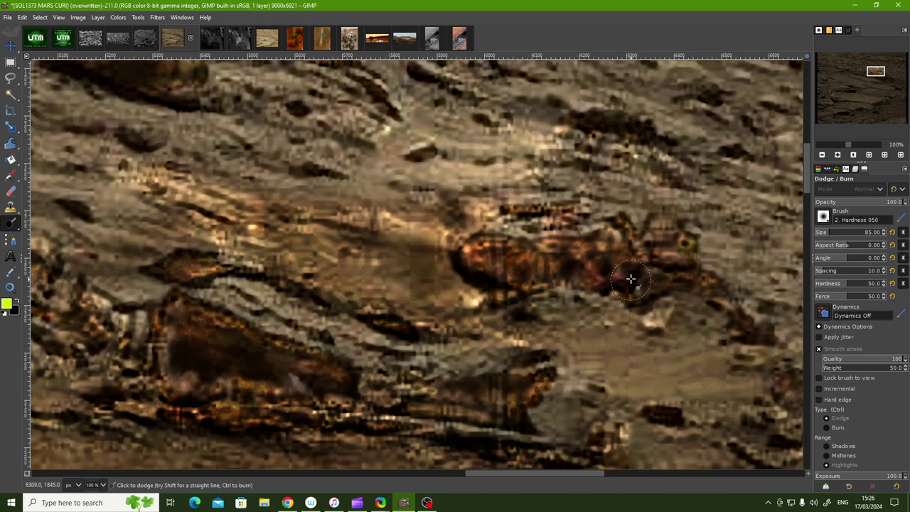
# - Dodge the pale ledges and small stones on the slope above the reddish rock at 67% zoom
pyautogui.click(822, 155)
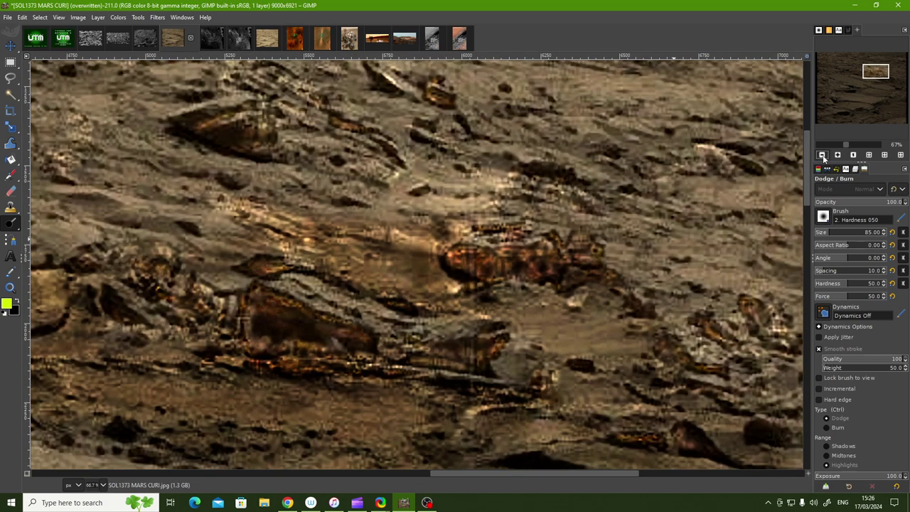
pyautogui.scroll(2, 781, 175)
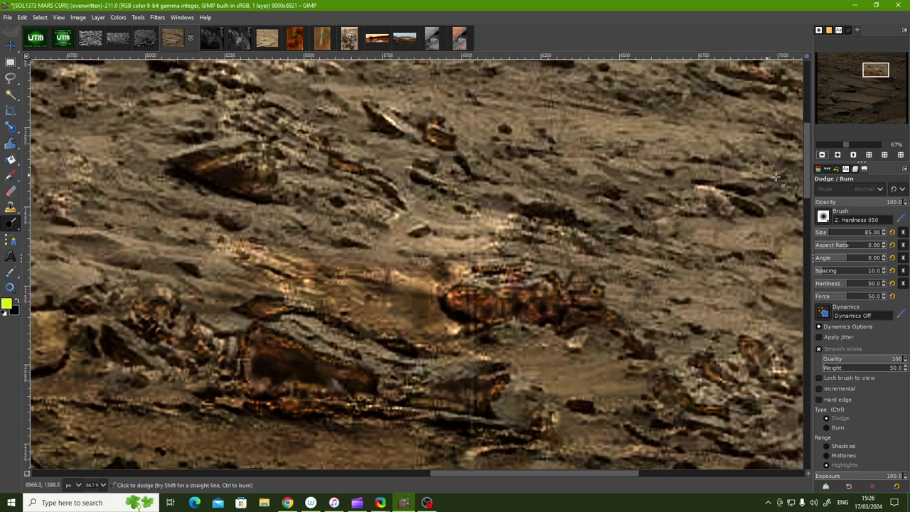
pyautogui.moveTo(778, 177)
pyautogui.mouseDown()
pyautogui.moveTo(520, 152)
pyautogui.moveTo(388, 116)
pyautogui.mouseUp()
pyautogui.moveTo(517, 173)
pyautogui.mouseDown()
pyautogui.moveTo(682, 203)
pyautogui.moveTo(778, 208)
pyautogui.moveTo(767, 214)
pyautogui.moveTo(785, 217)
pyautogui.mouseUp()
pyautogui.moveTo(257, 115)
pyautogui.mouseDown()
pyautogui.moveTo(332, 167)
pyautogui.moveTo(402, 196)
pyautogui.mouseUp()
pyautogui.moveTo(316, 177); pyautogui.dragTo(409, 213)
pyautogui.moveTo(355, 203); pyautogui.dragTo(400, 213)
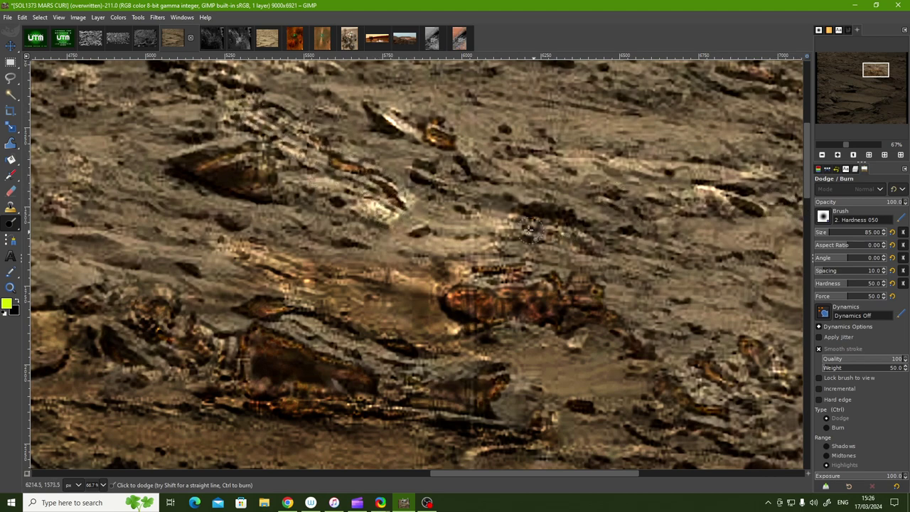
pyautogui.moveTo(526, 229)
pyautogui.mouseDown()
pyautogui.moveTo(583, 242)
pyautogui.moveTo(477, 269)
pyautogui.mouseUp()
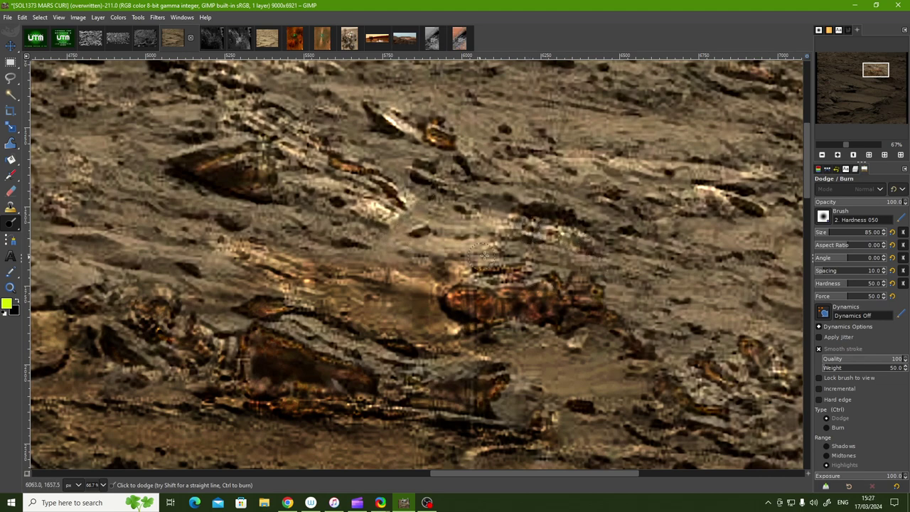
pyautogui.moveTo(431, 195)
pyautogui.mouseDown()
pyautogui.moveTo(472, 208)
pyautogui.moveTo(422, 188)
pyautogui.moveTo(461, 199)
pyautogui.moveTo(441, 185)
pyautogui.moveTo(517, 212)
pyautogui.moveTo(569, 212)
pyautogui.moveTo(625, 231)
pyautogui.mouseUp()
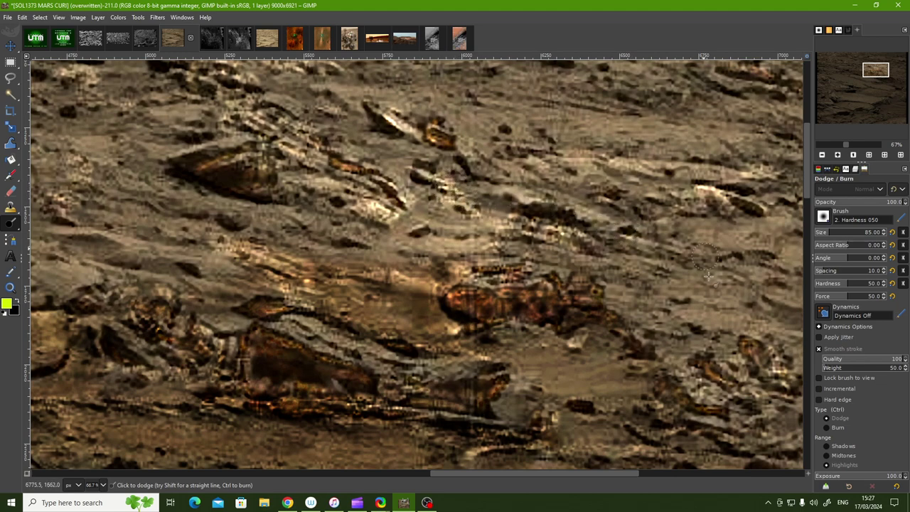
# - Dodge the highlights of the small stones at the right end of the thin ledge below the reddish rock
pyautogui.click(822, 154)
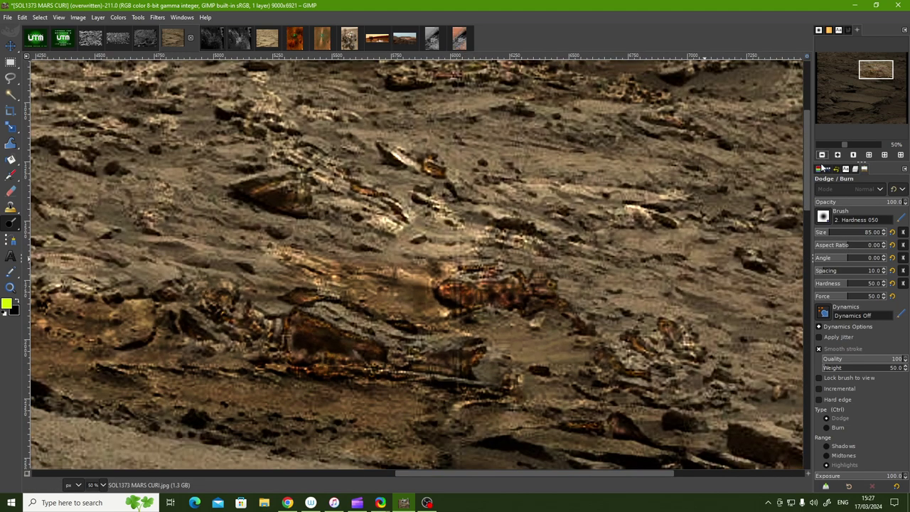
pyautogui.scroll(-3, 807, 216)
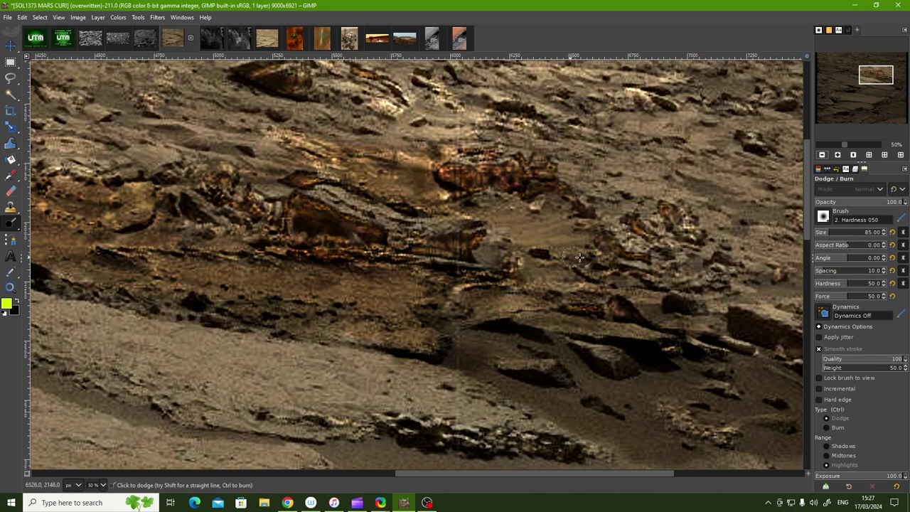
pyautogui.moveTo(501, 250)
pyautogui.mouseDown()
pyautogui.moveTo(590, 257)
pyautogui.moveTo(633, 280)
pyautogui.moveTo(579, 267)
pyautogui.moveTo(498, 264)
pyautogui.moveTo(579, 277)
pyautogui.moveTo(374, 263)
pyautogui.moveTo(518, 261)
pyautogui.mouseUp()
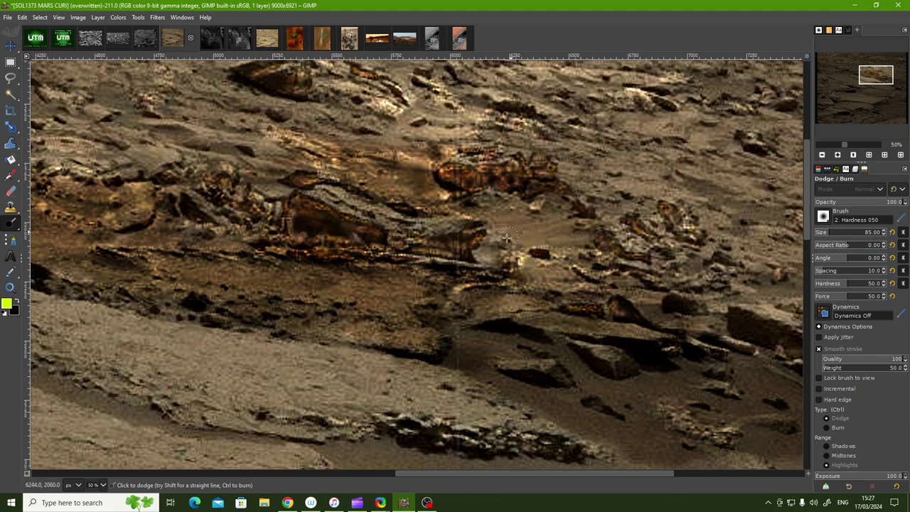
# - Examine the flat slabs and layered ledges below the reddish rocks, widening the view in stages from 50% to 18% zoom
pyautogui.moveTo(495, 473); pyautogui.dragTo(411, 485)
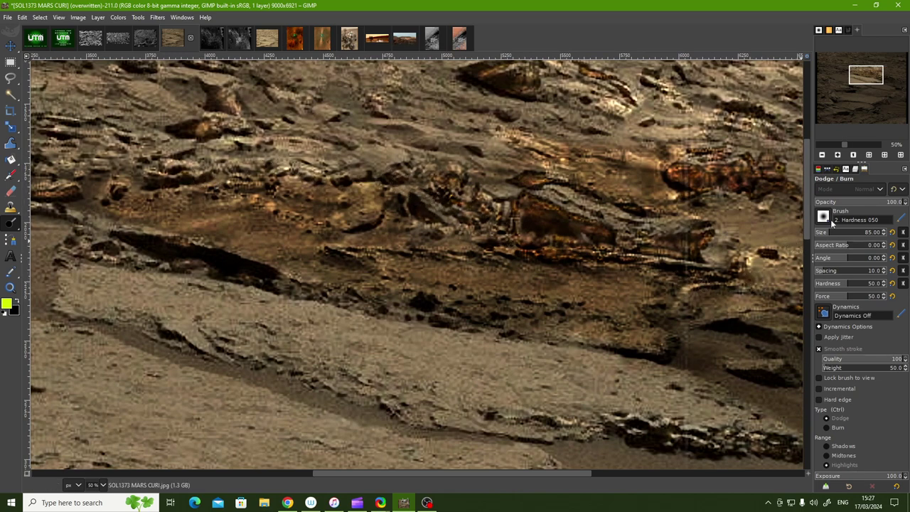
pyautogui.click(821, 155)
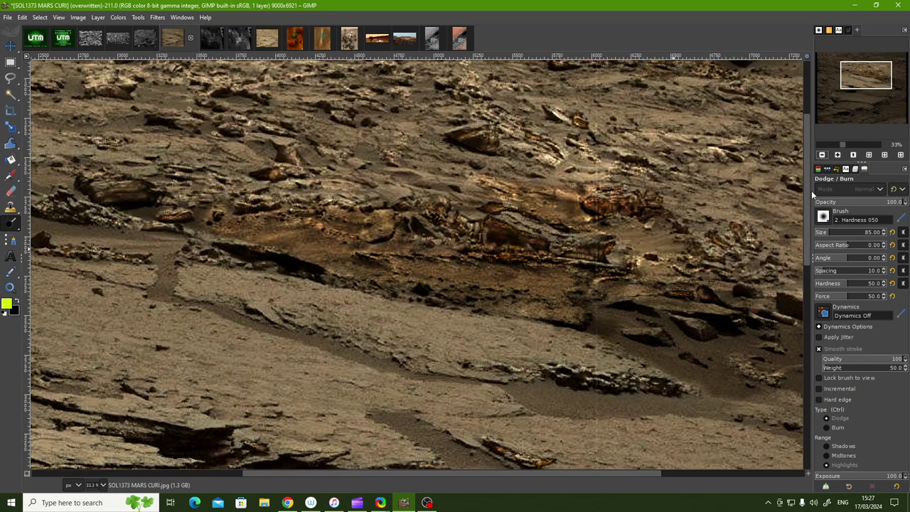
pyautogui.moveTo(808, 188); pyautogui.dragTo(818, 305)
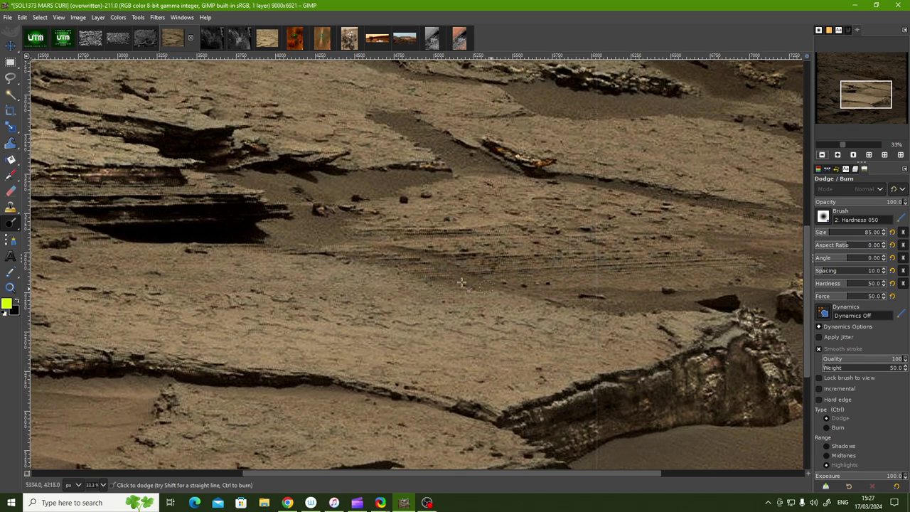
pyautogui.click(822, 155)
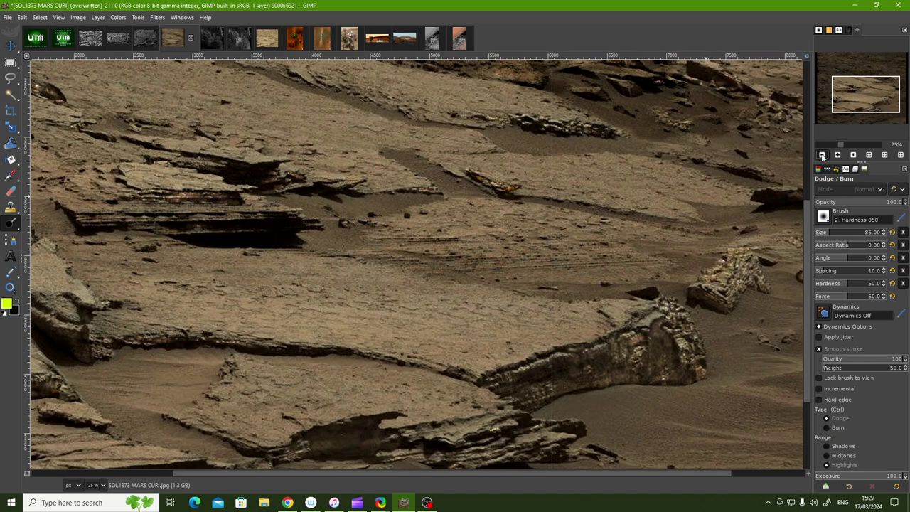
pyautogui.click(822, 154)
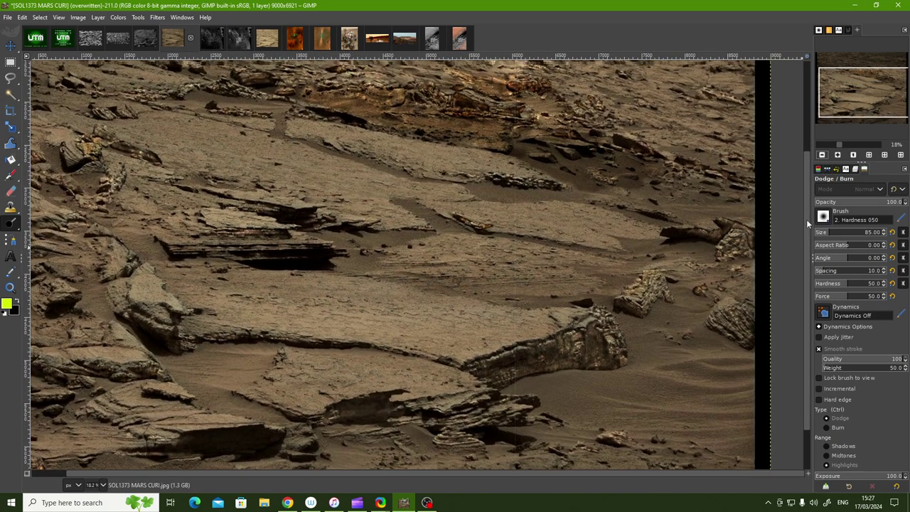
pyautogui.moveTo(807, 224); pyautogui.dragTo(816, 132)
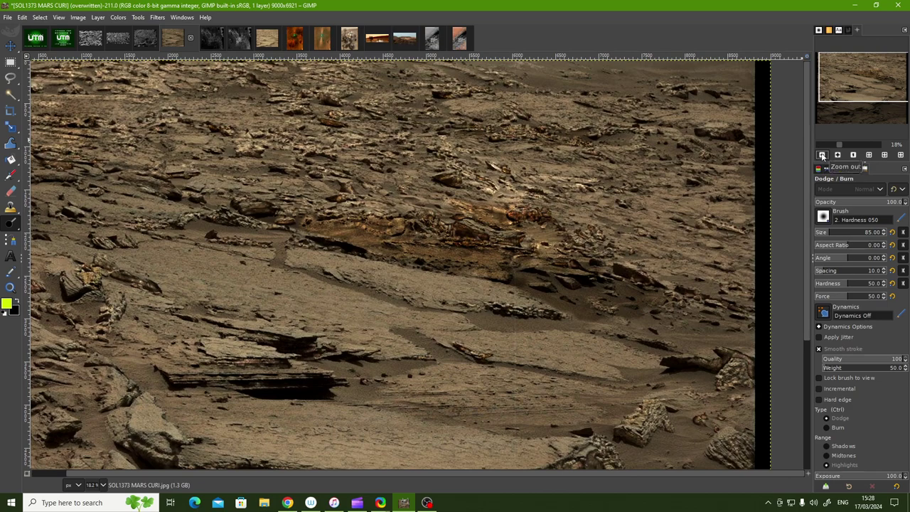
# - Compare the triangular and blocky rocks with the same area in the original SOL1373 image at 200% zoom
pyautogui.click(267, 39)
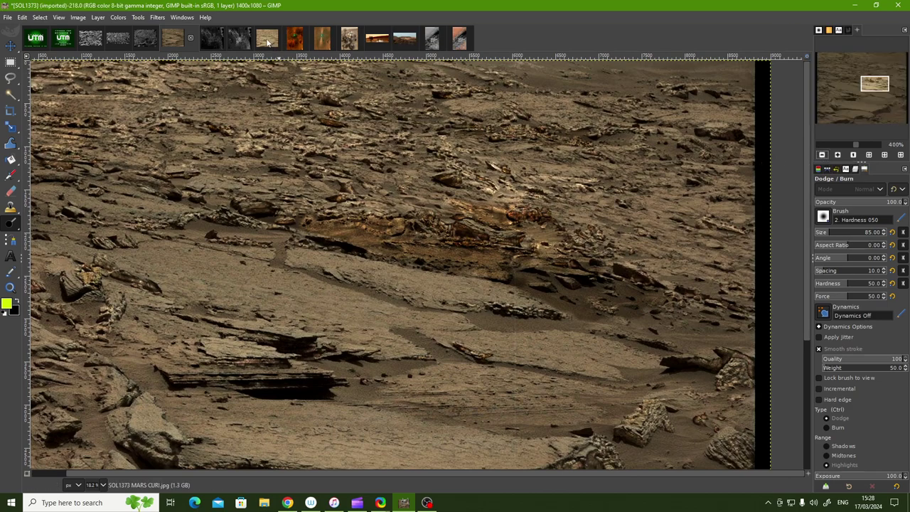
pyautogui.click(821, 155)
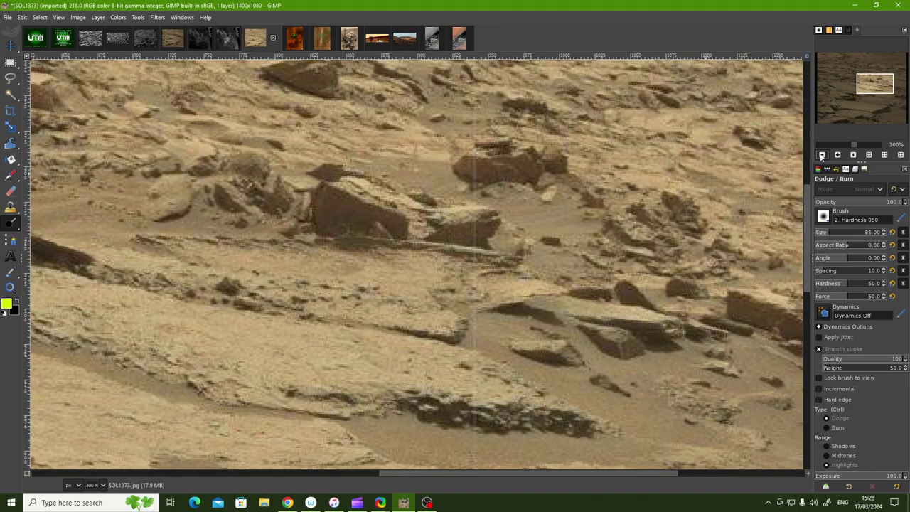
pyautogui.click(820, 155)
pyautogui.scroll(-2, 807, 210)
pyautogui.scroll(2, 807, 211)
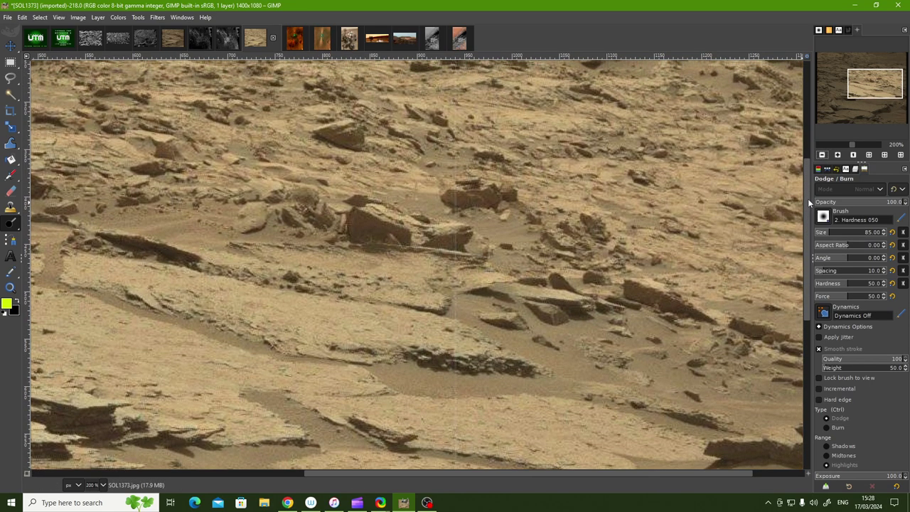
pyautogui.scroll(-2, 807, 199)
pyautogui.scroll(2, 808, 198)
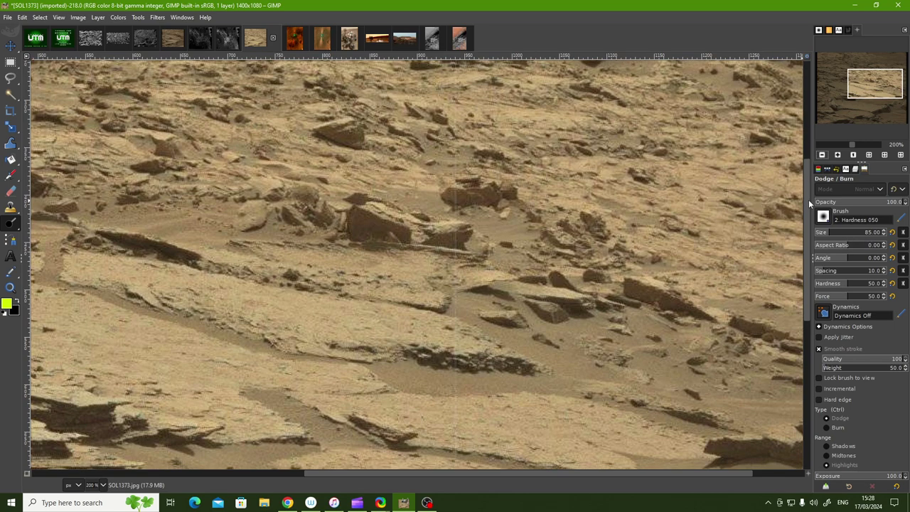
# - Open the saved SOL1373 MARS CURI.jpg from the CURIOSITY MARS folder as a separate image
pyautogui.click(9, 18)
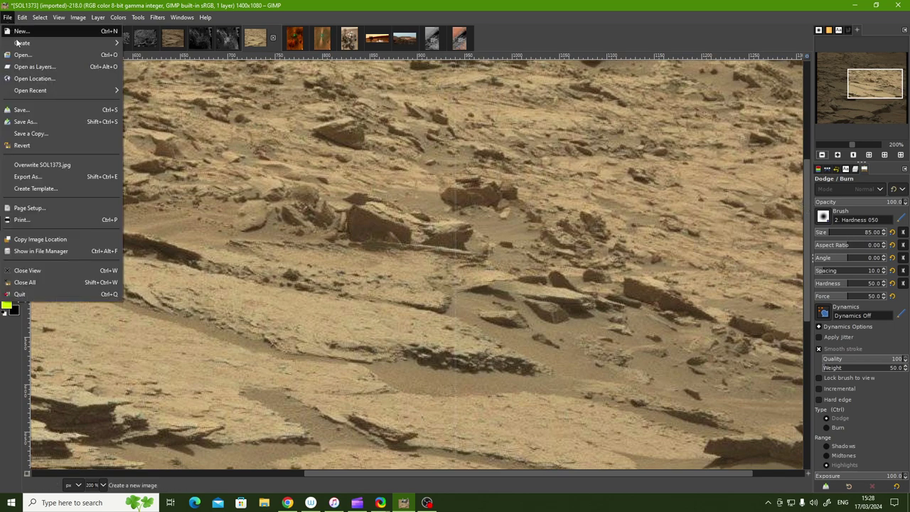
pyautogui.click(56, 52)
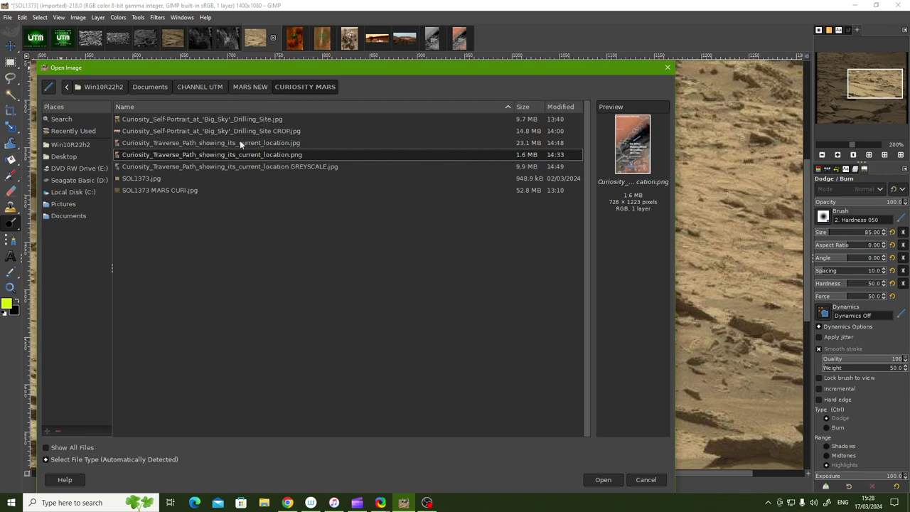
pyautogui.click(165, 189)
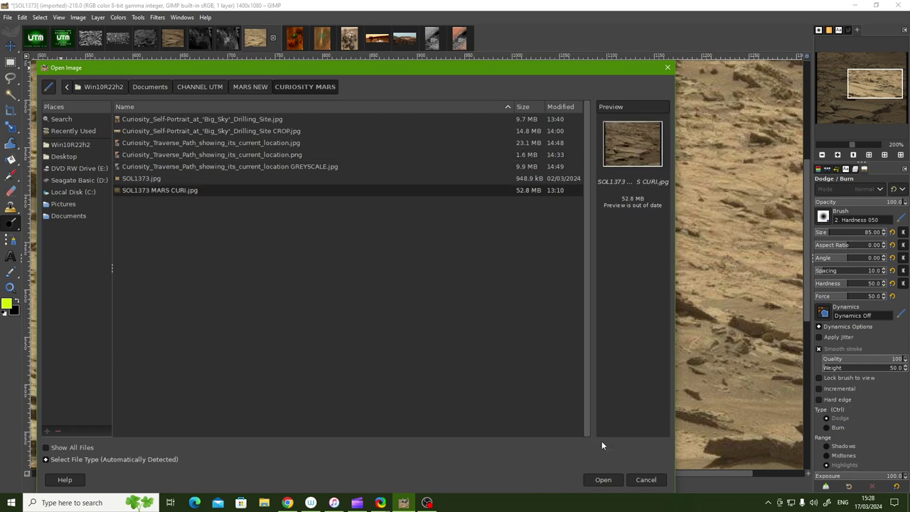
pyautogui.click(602, 479)
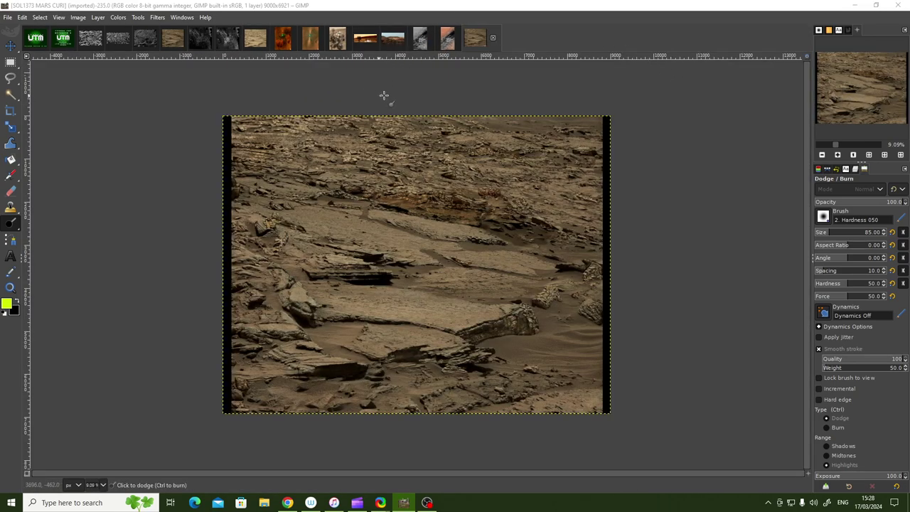
# - Return to the edited SOL1373 MARS CURI image and examine the reddish rock band and the slope above it at 33% zoom
pyautogui.click(168, 45)
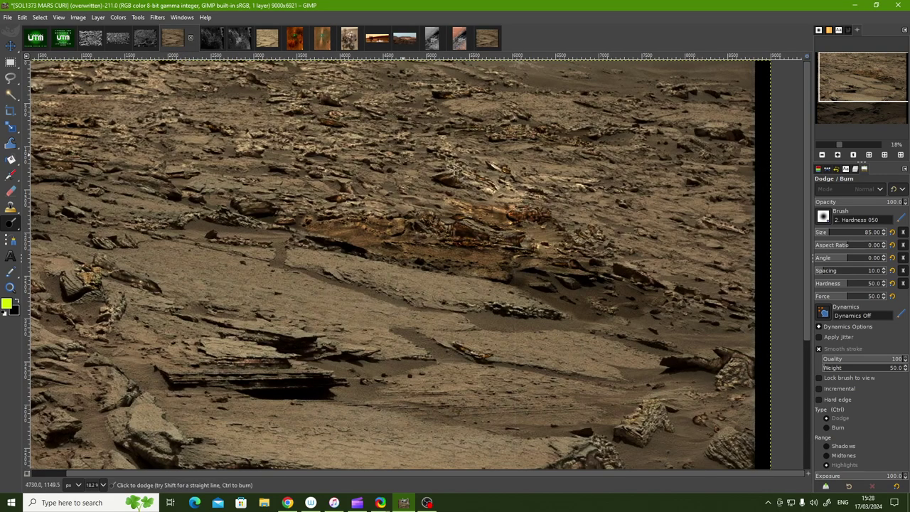
pyautogui.click(821, 155)
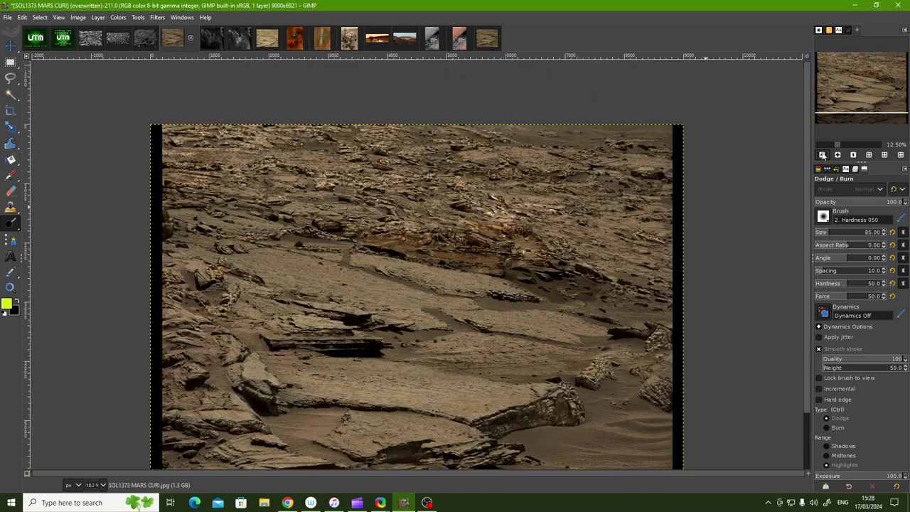
pyautogui.click(837, 155)
pyautogui.click(837, 155)
pyautogui.click(837, 155)
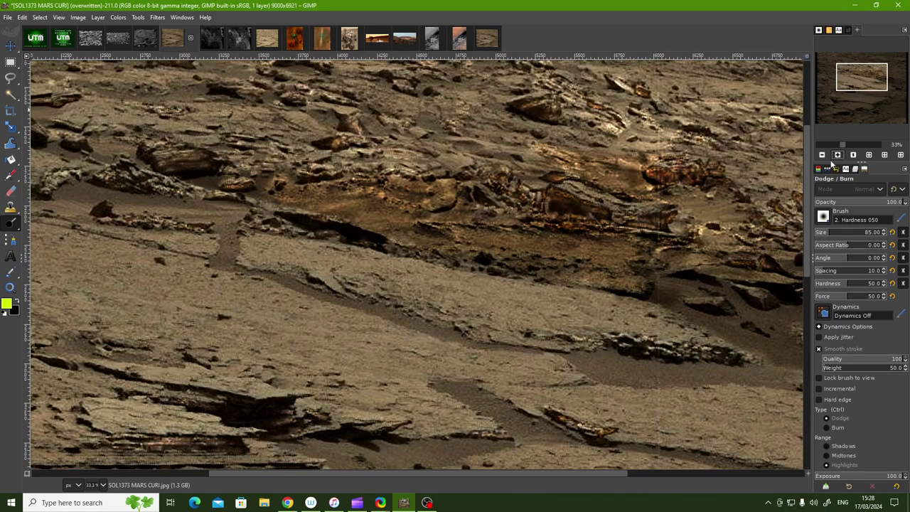
pyautogui.moveTo(578, 472); pyautogui.dragTo(657, 466)
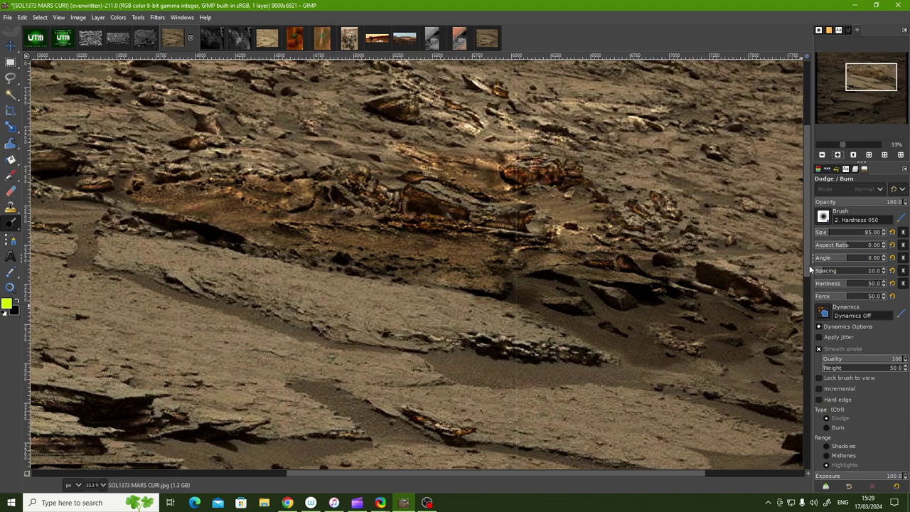
pyautogui.moveTo(809, 269); pyautogui.dragTo(808, 245)
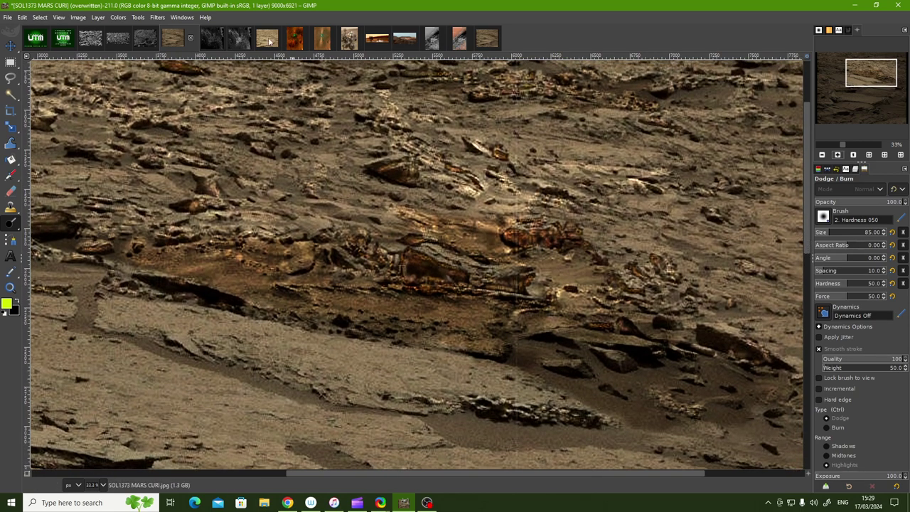
# - Raise the contrast of the original SOL1373 image to 18, leaving brightness at 0
pyautogui.click(265, 41)
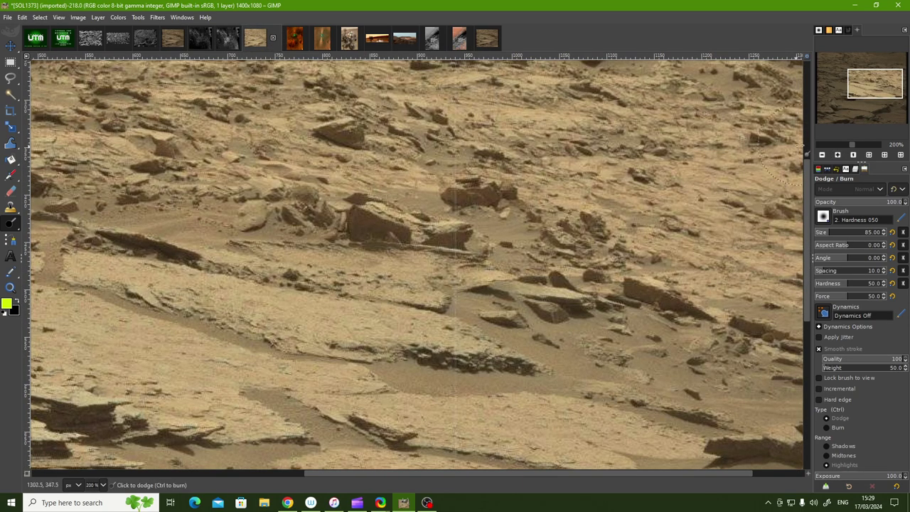
pyautogui.click(821, 155)
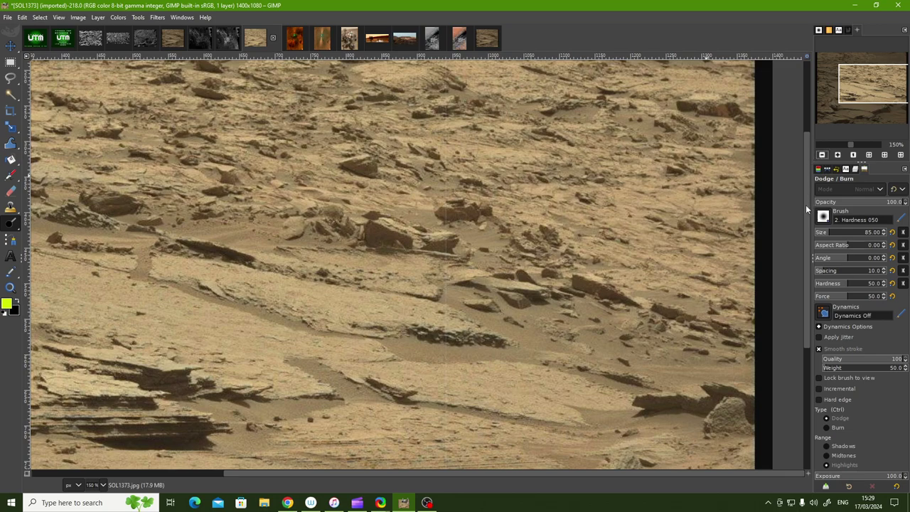
pyautogui.moveTo(805, 205); pyautogui.dragTo(810, 183)
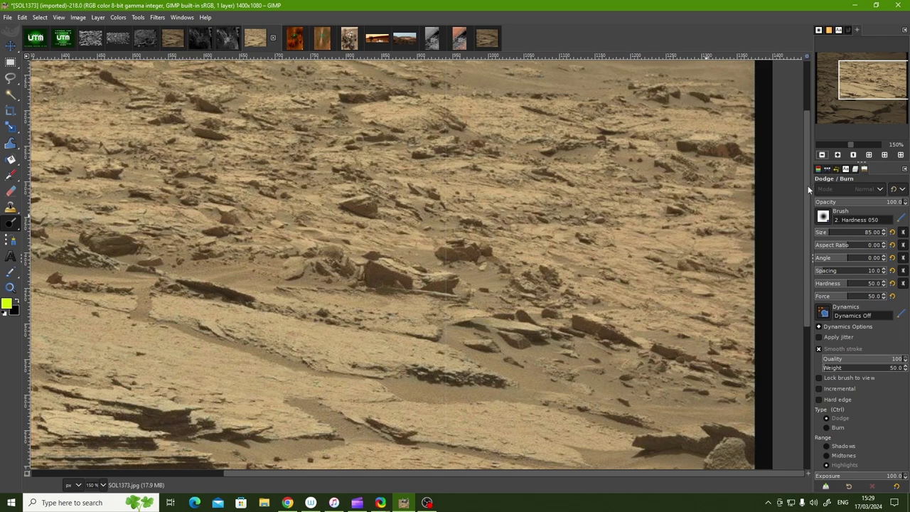
pyautogui.click(838, 154)
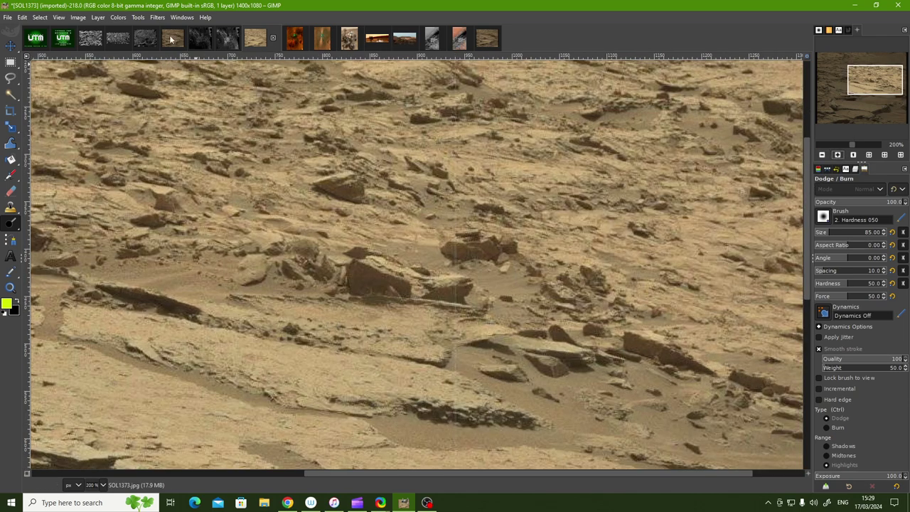
pyautogui.click(118, 17)
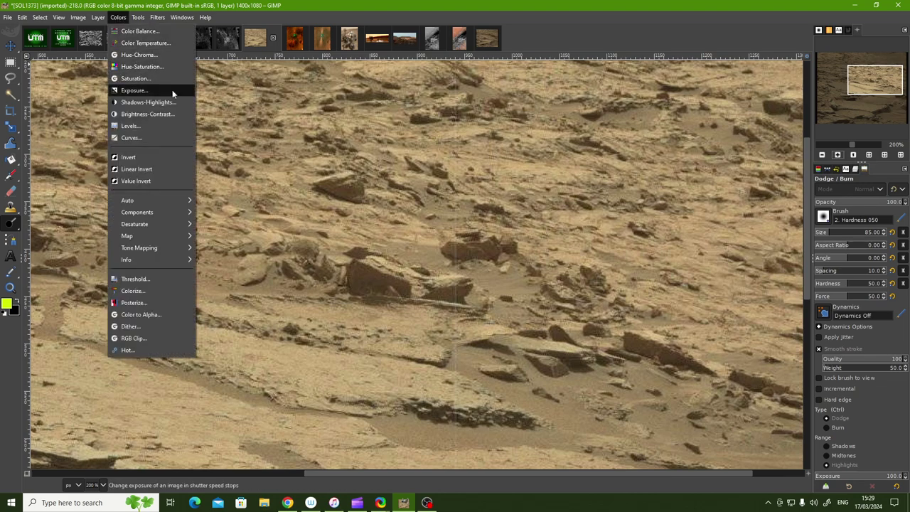
pyautogui.click(169, 113)
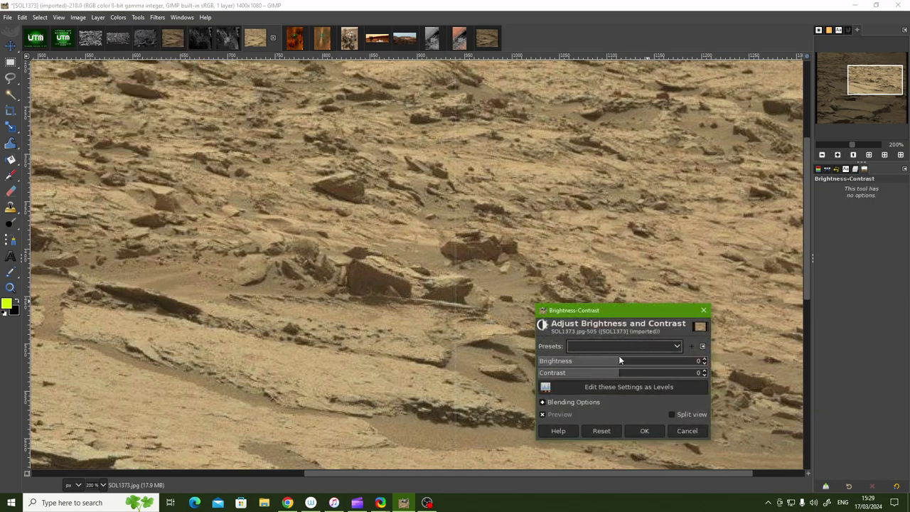
pyautogui.moveTo(620, 376); pyautogui.dragTo(632, 374)
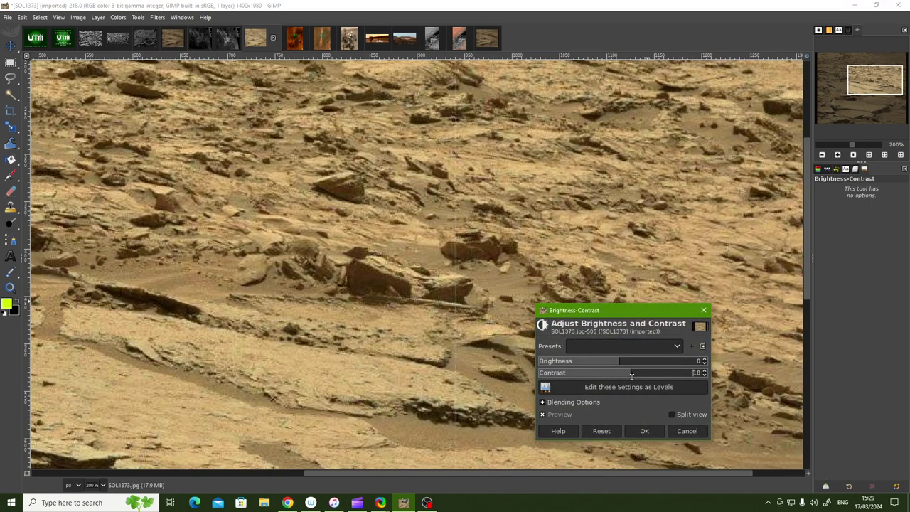
pyautogui.click(644, 430)
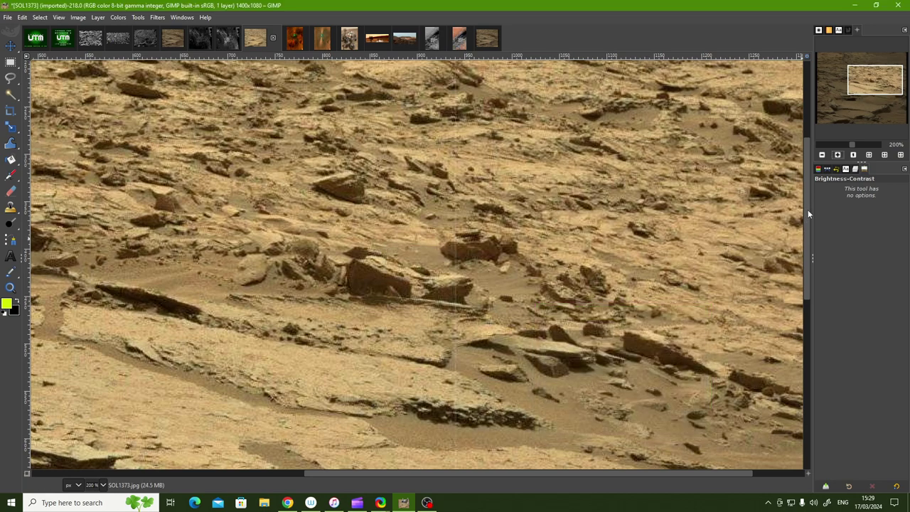
# - Compare the contrast-adjusted original with the triangular and reddish rocks in the edited SOL1373 MARS CURI image at 100% zoom
pyautogui.moveTo(807, 209); pyautogui.dragTo(809, 238)
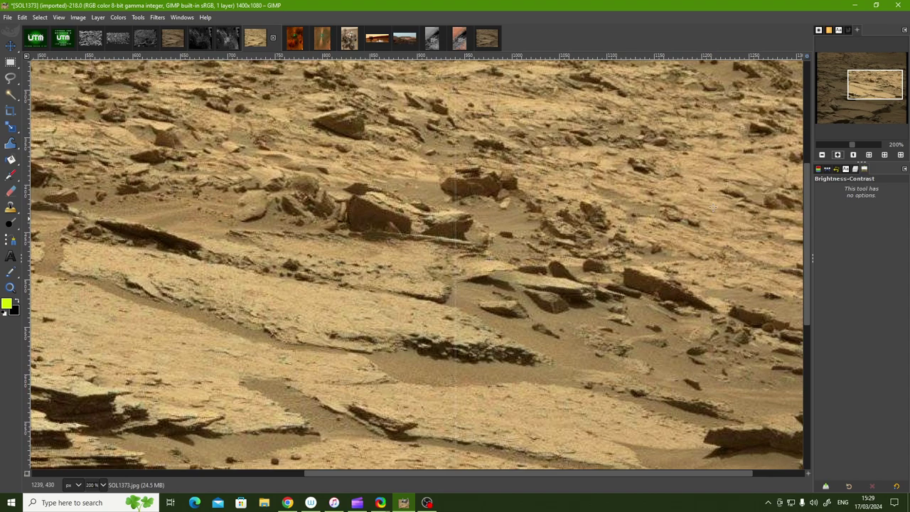
pyautogui.click(171, 39)
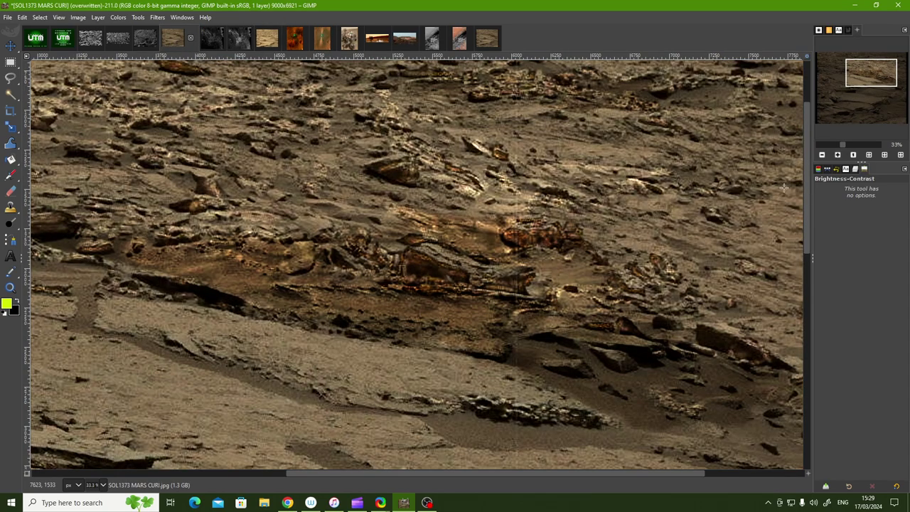
pyautogui.click(838, 154)
pyautogui.click(838, 154)
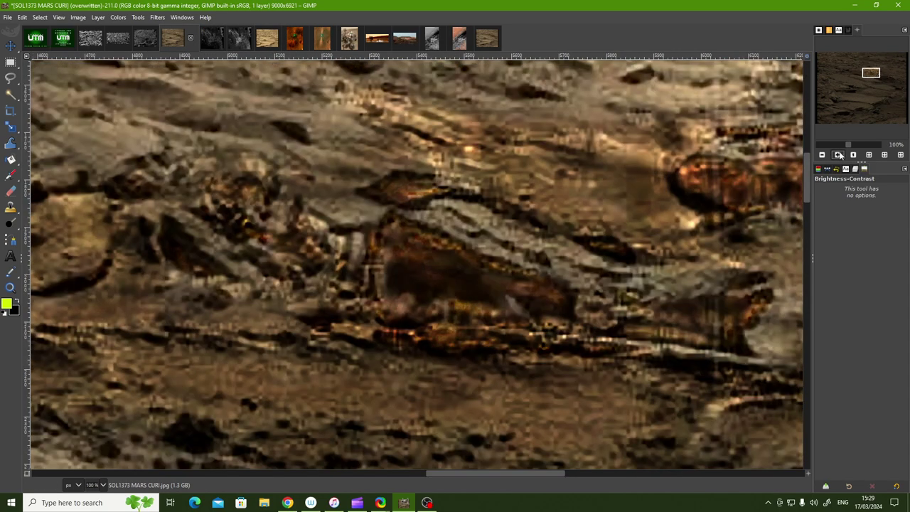
pyautogui.moveTo(543, 474); pyautogui.dragTo(584, 474)
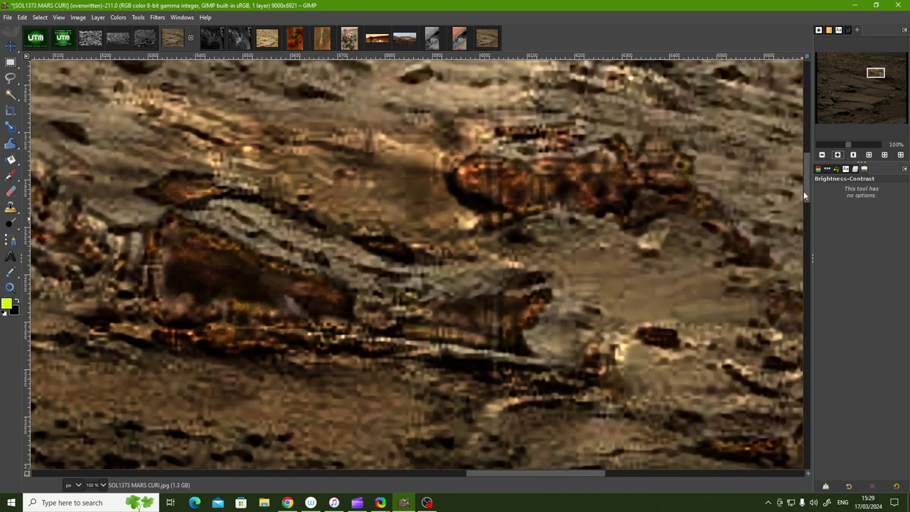
pyautogui.moveTo(805, 190); pyautogui.dragTo(812, 196)
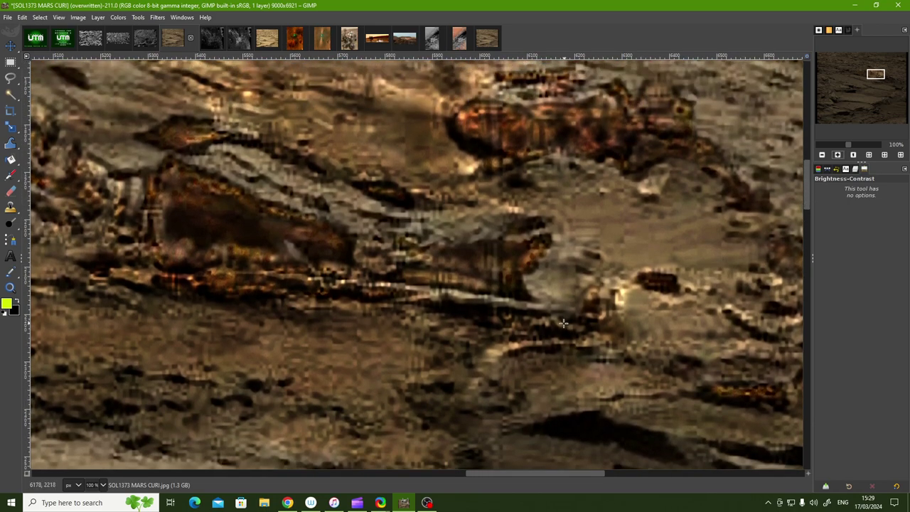
# - Set the Dodge brush size to 31 and lighten the dark crack just below the triangular rocks
pyautogui.moveTo(13, 227)
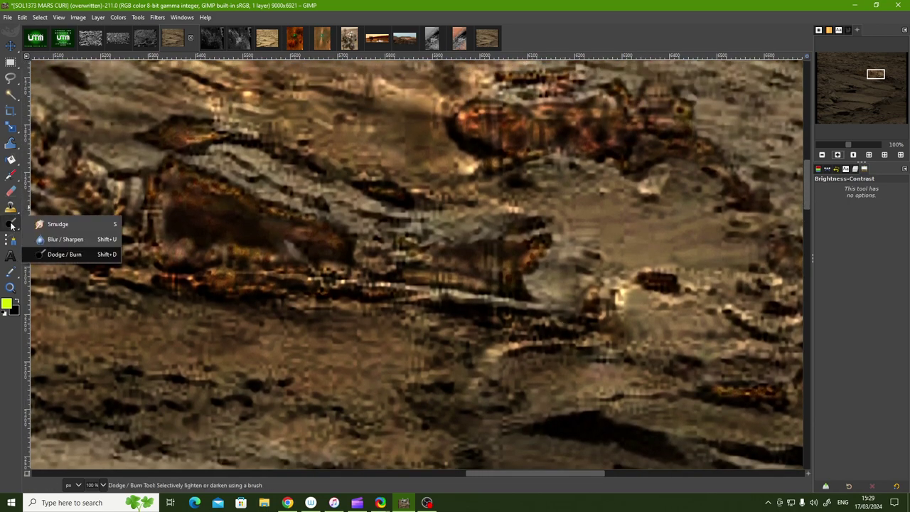
pyautogui.click(49, 252)
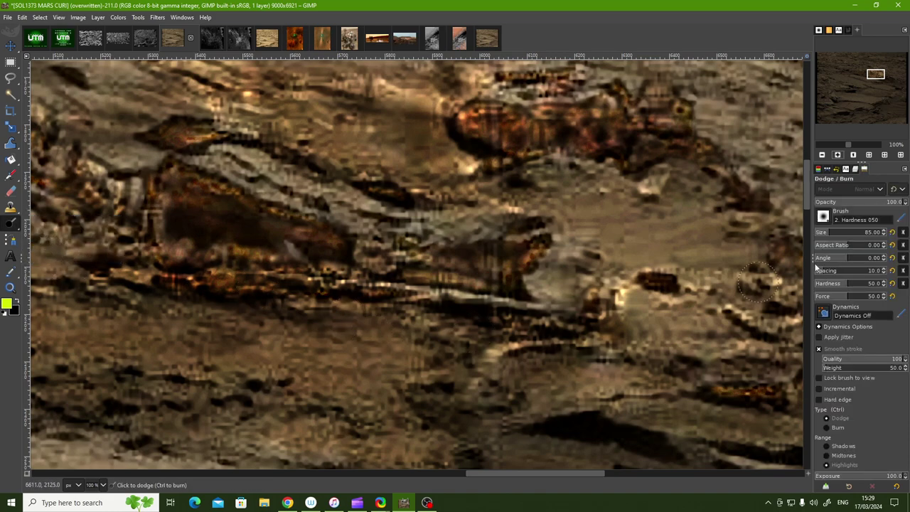
pyautogui.click(820, 233)
pyautogui.click(532, 321)
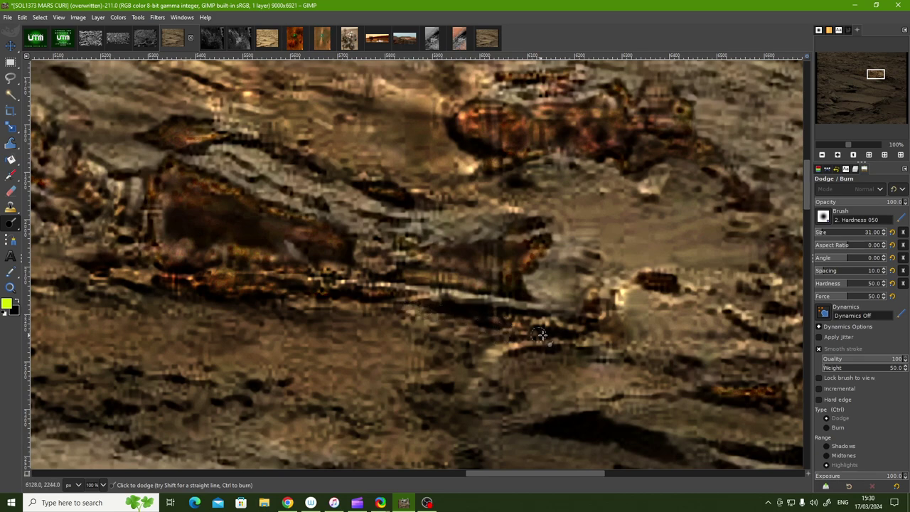
# - Locate the dark slanted ledge in the edited image and examine the same ledge in the original SOL1373 image at up to 1100% zoom
pyautogui.moveTo(555, 473); pyautogui.dragTo(381, 454)
pyautogui.moveTo(808, 199); pyautogui.dragTo(805, 182)
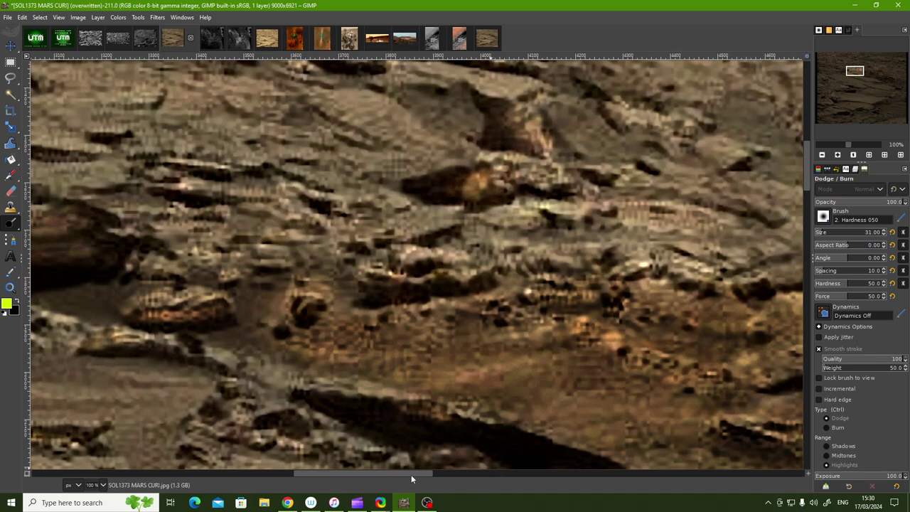
pyautogui.hscroll(-3, 411, 474)
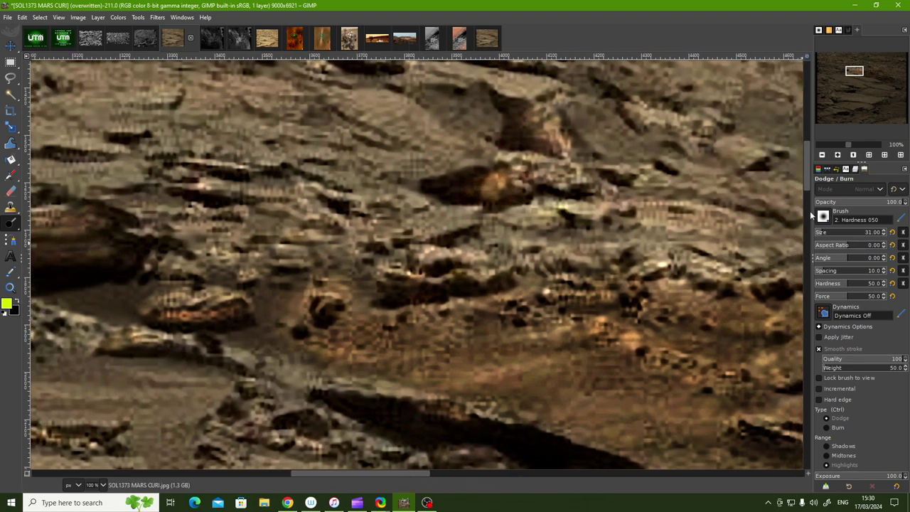
pyautogui.moveTo(805, 185); pyautogui.dragTo(806, 200)
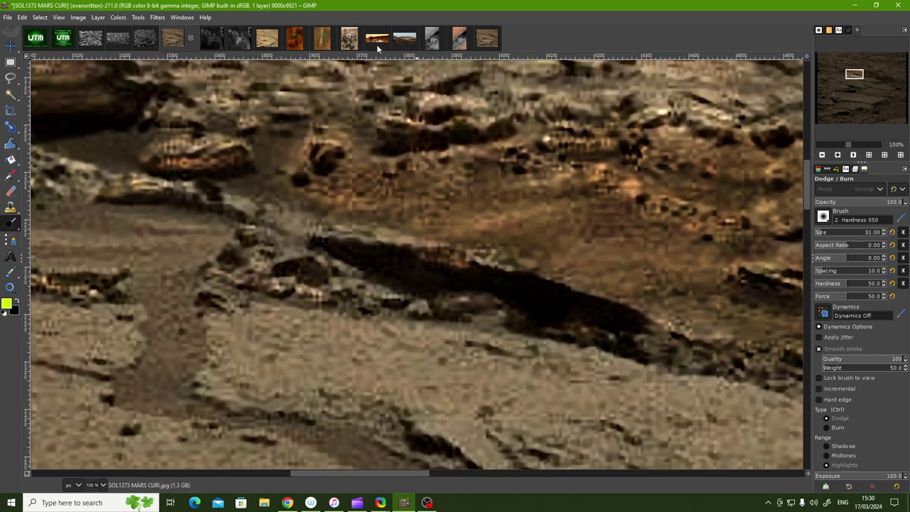
pyautogui.click(268, 42)
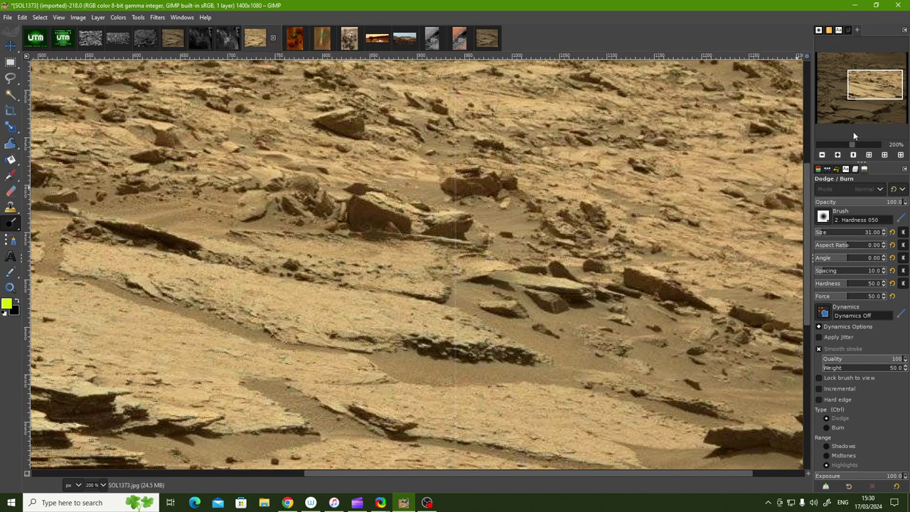
pyautogui.moveTo(879, 81); pyautogui.dragTo(856, 105)
pyautogui.click(836, 155)
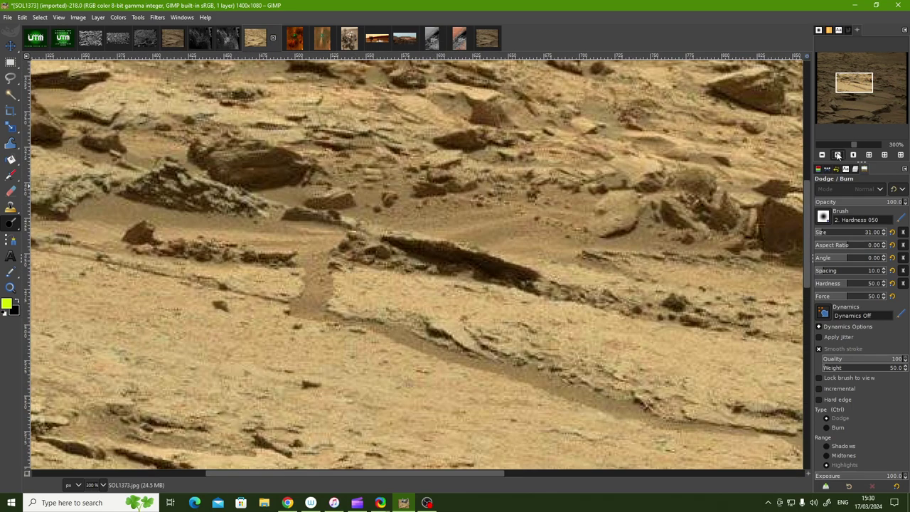
pyautogui.click(836, 155)
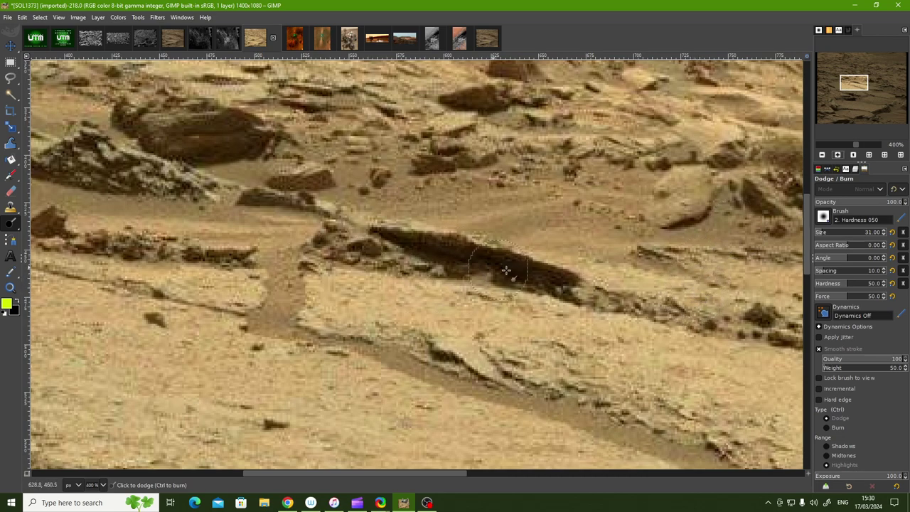
pyautogui.click(836, 155)
pyautogui.click(836, 155)
pyautogui.click(837, 155)
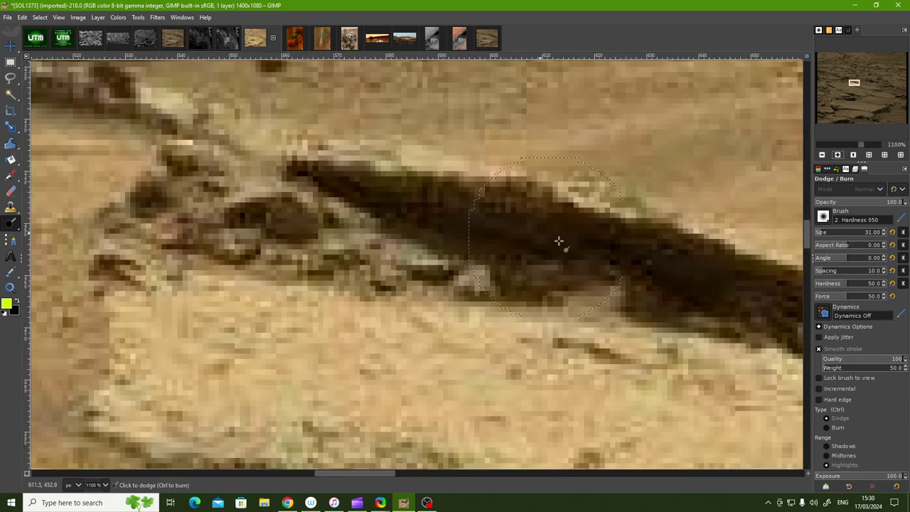
pyautogui.click(820, 155)
pyautogui.click(821, 155)
pyautogui.click(821, 155)
pyautogui.click(821, 155)
pyautogui.click(821, 155)
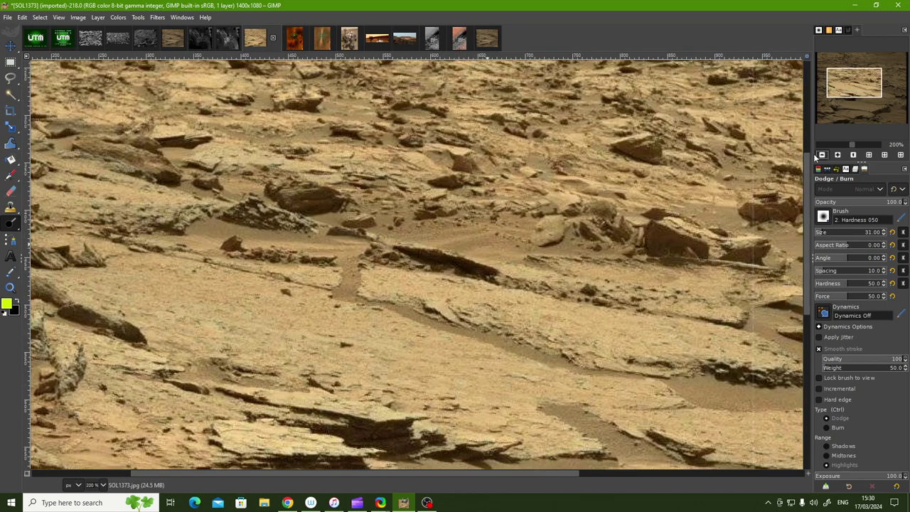
# - Dodge the small dark rock beside the slanted ledge and the ledge's upper-left end in the edited SOL1373 MARS CURI image
pyautogui.click(174, 39)
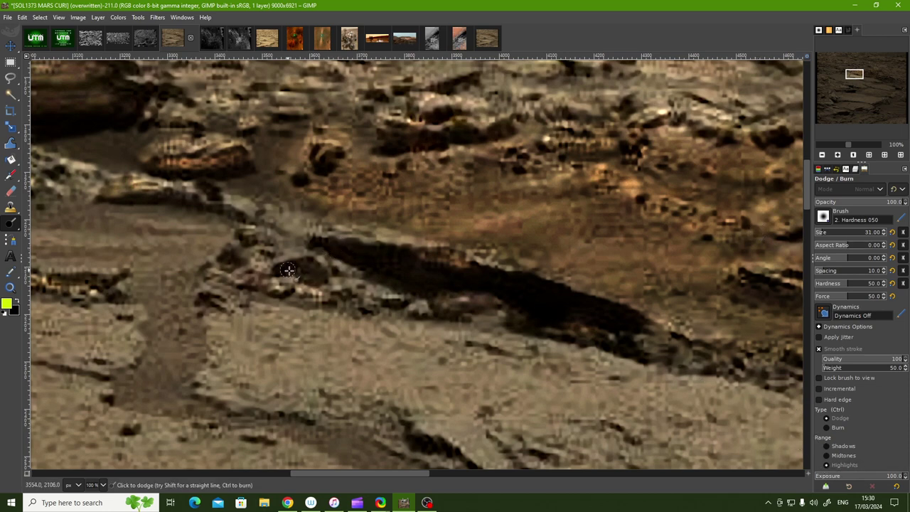
pyautogui.moveTo(288, 265)
pyautogui.mouseDown()
pyautogui.moveTo(316, 276)
pyautogui.moveTo(282, 270)
pyautogui.mouseUp()
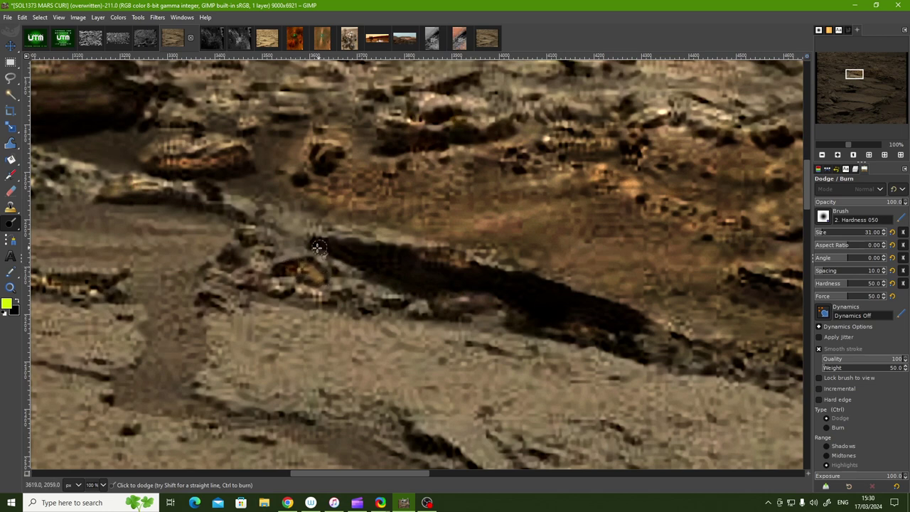
pyautogui.moveTo(317, 247)
pyautogui.mouseDown()
pyautogui.moveTo(473, 282)
pyautogui.moveTo(384, 269)
pyautogui.moveTo(420, 278)
pyautogui.moveTo(433, 261)
pyautogui.moveTo(380, 272)
pyautogui.moveTo(355, 258)
pyautogui.moveTo(372, 252)
pyautogui.moveTo(323, 244)
pyautogui.moveTo(388, 237)
pyautogui.mouseUp()
pyautogui.moveTo(441, 206)
pyautogui.mouseDown()
pyautogui.moveTo(390, 259)
pyautogui.moveTo(423, 265)
pyautogui.moveTo(370, 270)
pyautogui.moveTo(449, 292)
pyautogui.moveTo(419, 292)
pyautogui.moveTo(465, 284)
pyautogui.moveTo(428, 259)
pyautogui.moveTo(402, 260)
pyautogui.moveTo(456, 264)
pyautogui.moveTo(499, 286)
pyautogui.moveTo(477, 286)
pyautogui.moveTo(426, 274)
pyautogui.moveTo(498, 273)
pyautogui.moveTo(523, 291)
pyautogui.moveTo(491, 276)
pyautogui.moveTo(486, 290)
pyautogui.moveTo(493, 288)
pyautogui.moveTo(403, 297)
pyautogui.moveTo(393, 266)
pyautogui.moveTo(318, 247)
pyautogui.mouseUp()
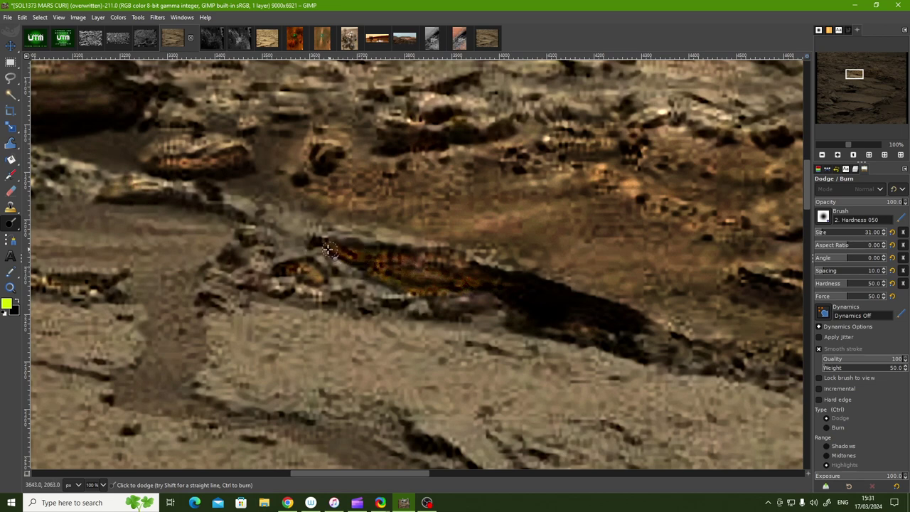
# - Dodge around the oval rock above the slanted ledge, and lighten the ledge's middle and lower edge further
pyautogui.moveTo(234, 213)
pyautogui.mouseDown()
pyautogui.moveTo(179, 190)
pyautogui.moveTo(167, 197)
pyautogui.moveTo(211, 193)
pyautogui.moveTo(206, 183)
pyautogui.moveTo(229, 175)
pyautogui.moveTo(227, 158)
pyautogui.moveTo(245, 164)
pyautogui.moveTo(237, 130)
pyautogui.mouseUp()
pyautogui.moveTo(169, 130)
pyautogui.mouseDown()
pyautogui.moveTo(121, 118)
pyautogui.moveTo(142, 138)
pyautogui.moveTo(121, 118)
pyautogui.moveTo(192, 126)
pyautogui.mouseUp()
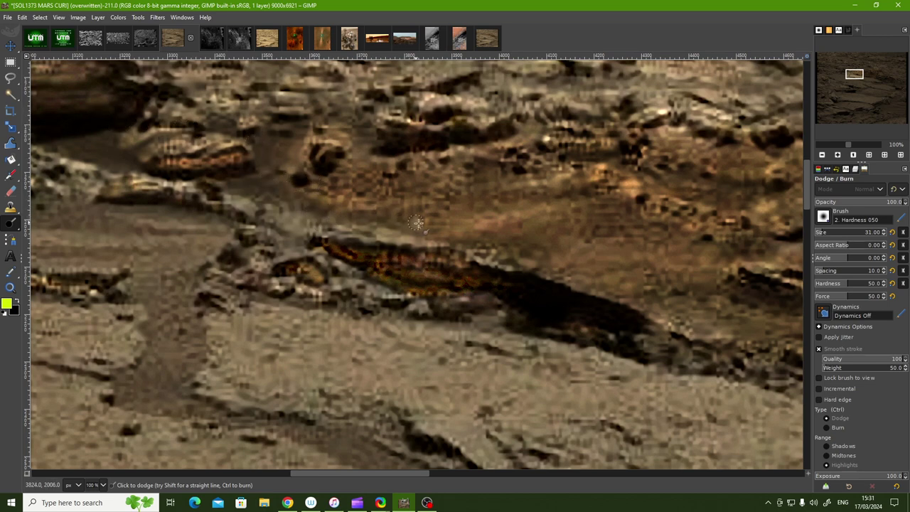
pyautogui.moveTo(381, 269); pyautogui.dragTo(481, 284)
pyautogui.moveTo(424, 261); pyautogui.dragTo(362, 261)
pyautogui.moveTo(474, 302)
pyautogui.mouseDown()
pyautogui.moveTo(524, 291)
pyautogui.moveTo(530, 296)
pyautogui.moveTo(469, 311)
pyautogui.moveTo(521, 294)
pyautogui.moveTo(488, 303)
pyautogui.moveTo(569, 319)
pyautogui.moveTo(596, 342)
pyautogui.mouseUp()
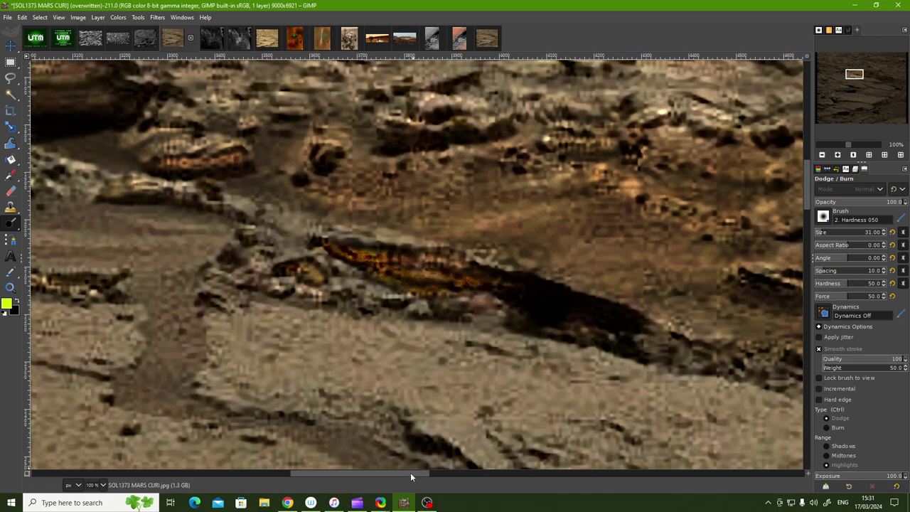
# - Dodge the deep shadow at the lower-right end of the slanted ledge
pyautogui.moveTo(410, 473); pyautogui.dragTo(422, 471)
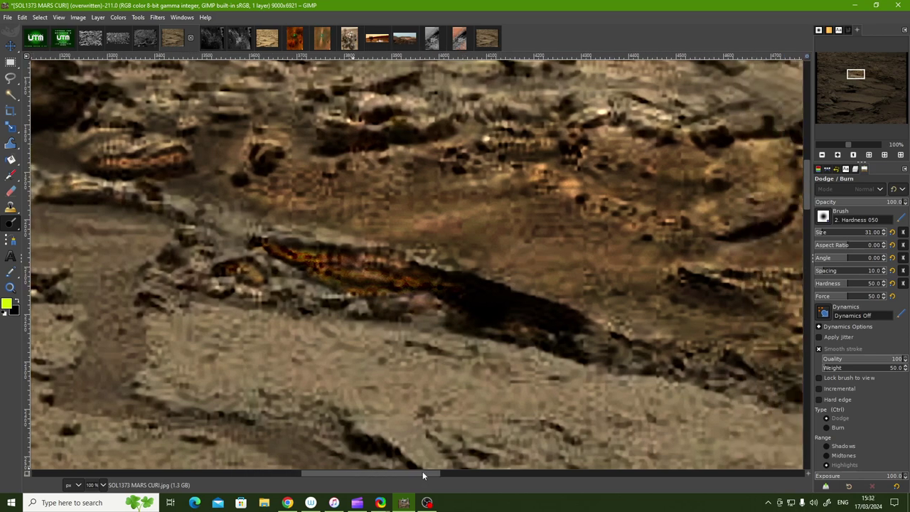
pyautogui.click(837, 154)
pyautogui.moveTo(664, 359)
pyautogui.mouseDown()
pyautogui.moveTo(642, 349)
pyautogui.moveTo(561, 359)
pyautogui.moveTo(533, 345)
pyautogui.moveTo(564, 348)
pyautogui.moveTo(645, 385)
pyautogui.moveTo(624, 370)
pyautogui.moveTo(526, 349)
pyautogui.moveTo(468, 304)
pyautogui.moveTo(479, 309)
pyautogui.mouseUp()
pyautogui.click(821, 155)
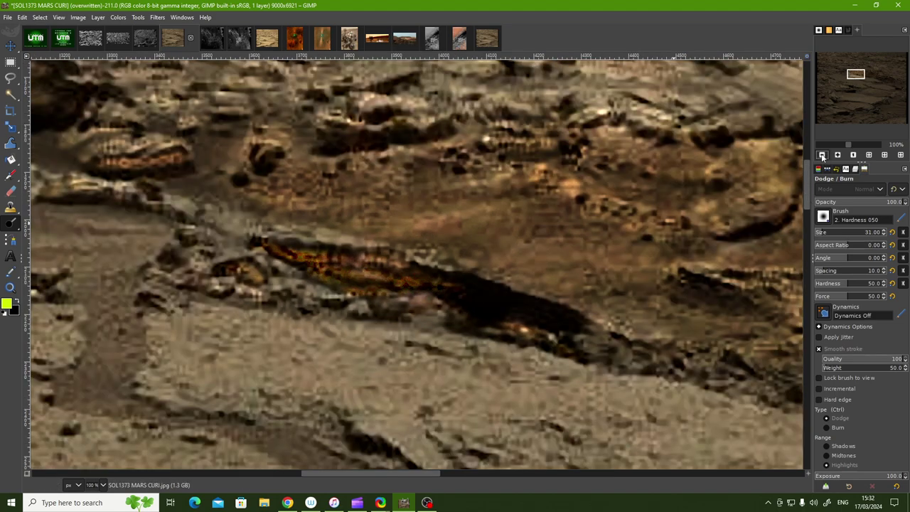
# - Dodge the small dark rock above the ochre slab and the crevices to the left of the large triangular rock
pyautogui.click(822, 155)
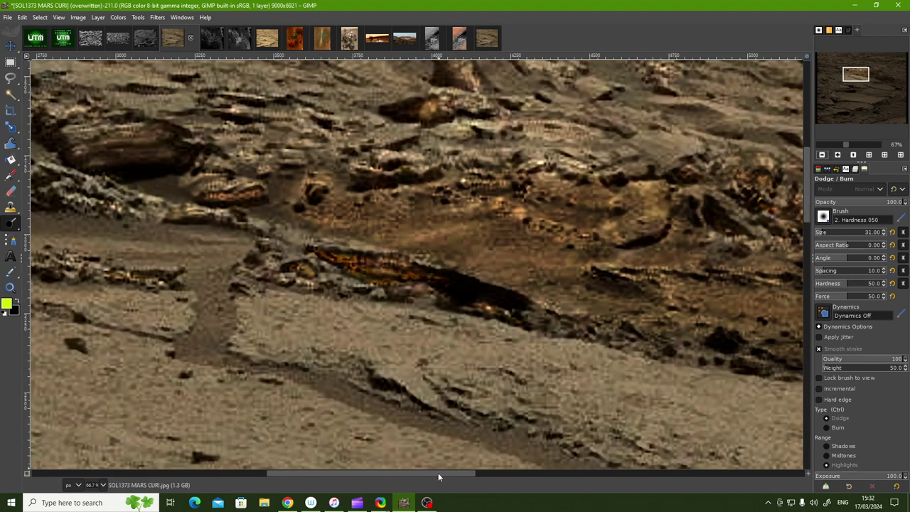
pyautogui.moveTo(438, 471); pyautogui.dragTo(578, 472)
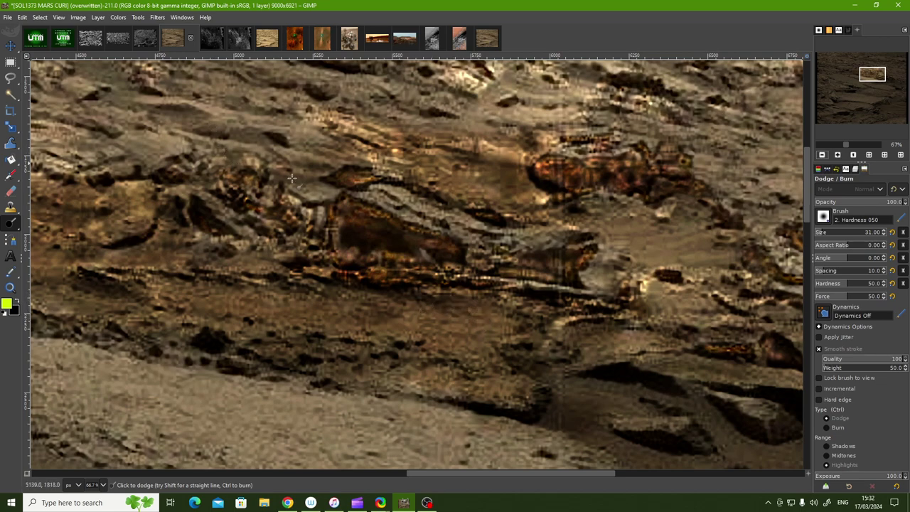
pyautogui.click(836, 154)
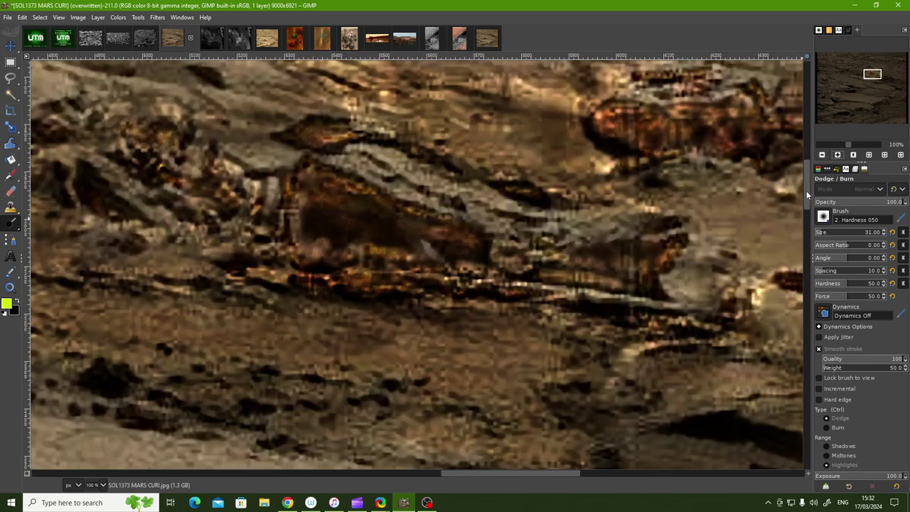
pyautogui.scroll(1, 806, 190)
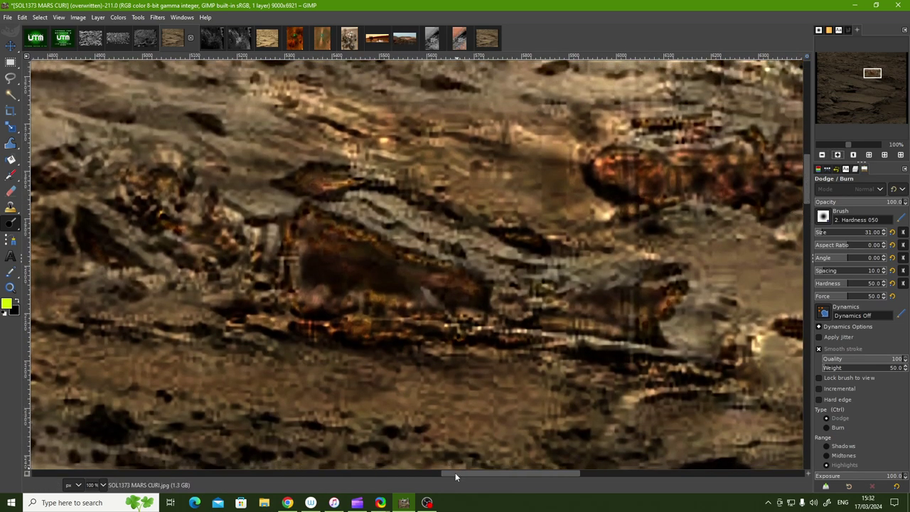
pyautogui.moveTo(455, 472); pyautogui.dragTo(409, 473)
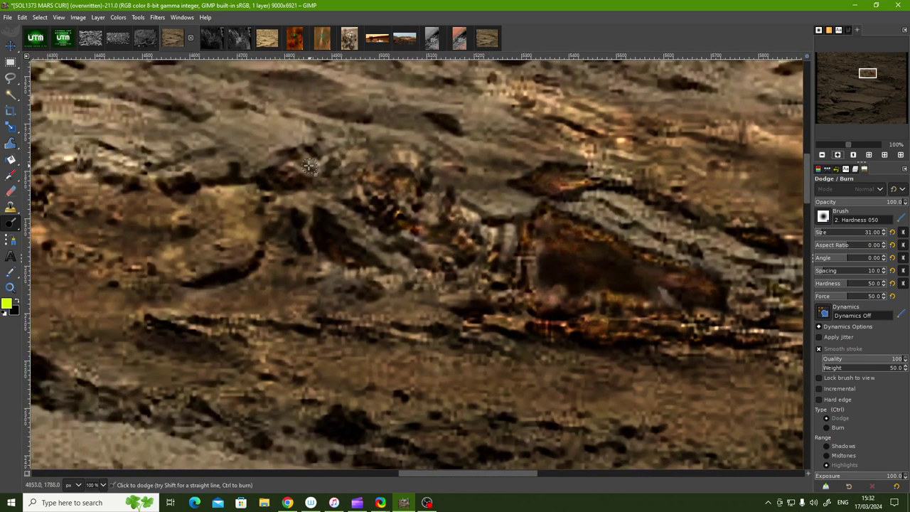
pyautogui.moveTo(308, 166)
pyautogui.mouseDown()
pyautogui.moveTo(323, 182)
pyautogui.moveTo(331, 175)
pyautogui.moveTo(313, 151)
pyautogui.moveTo(285, 177)
pyautogui.moveTo(283, 199)
pyautogui.moveTo(265, 202)
pyautogui.moveTo(275, 217)
pyautogui.moveTo(291, 217)
pyautogui.moveTo(278, 239)
pyautogui.moveTo(293, 236)
pyautogui.moveTo(294, 213)
pyautogui.moveTo(334, 220)
pyautogui.moveTo(345, 247)
pyautogui.moveTo(391, 174)
pyautogui.moveTo(341, 176)
pyautogui.moveTo(326, 142)
pyautogui.mouseUp()
pyautogui.moveTo(280, 167)
pyautogui.mouseDown()
pyautogui.moveTo(233, 187)
pyautogui.moveTo(238, 174)
pyautogui.moveTo(325, 173)
pyautogui.mouseUp()
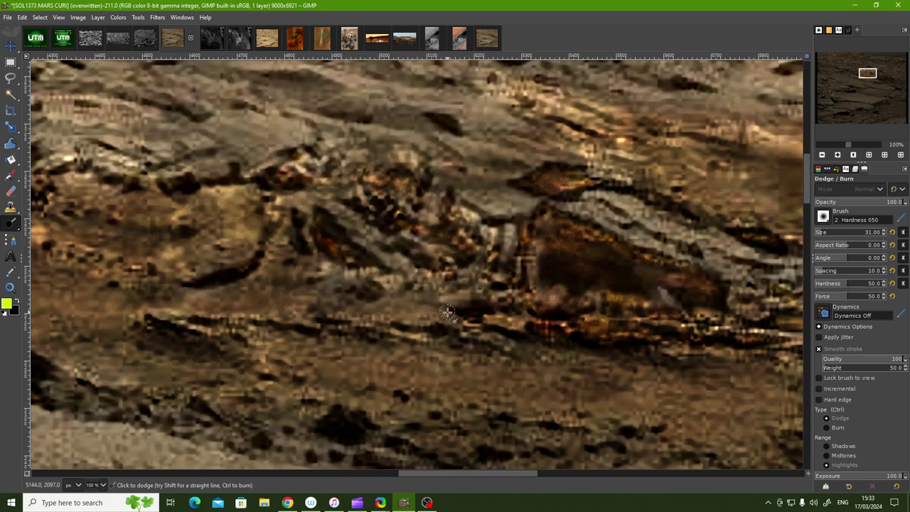
pyautogui.moveTo(467, 277); pyautogui.dragTo(486, 267)
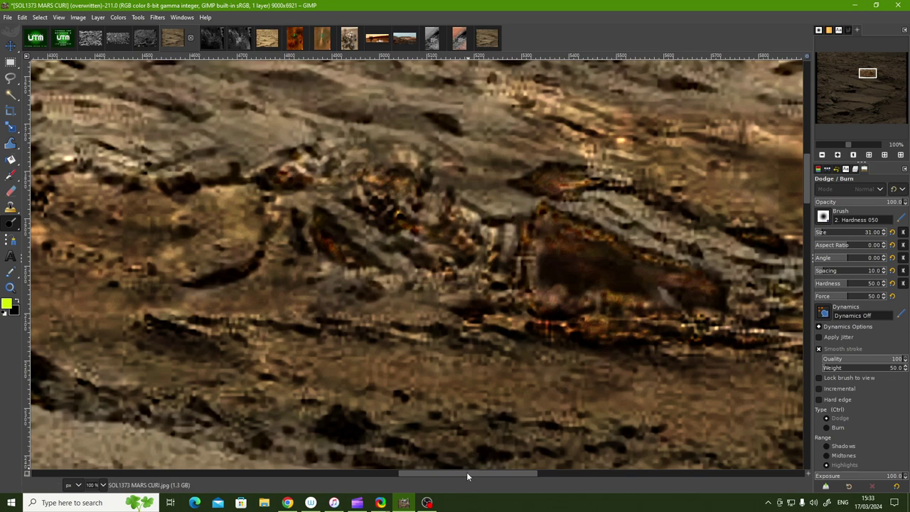
# - Dodge the dark parts of the reddish rock band and the small block-shaped rock below it at 150% zoom
pyautogui.moveTo(468, 471); pyautogui.dragTo(559, 481)
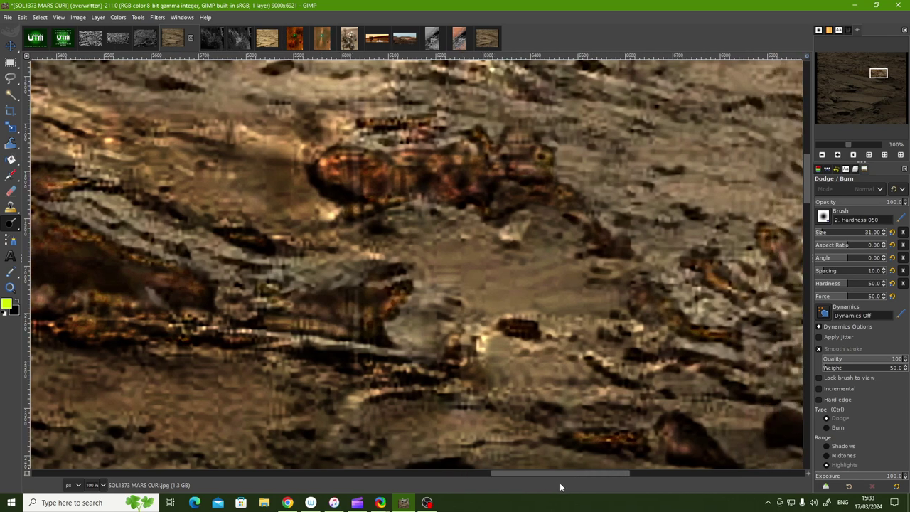
pyautogui.click(839, 155)
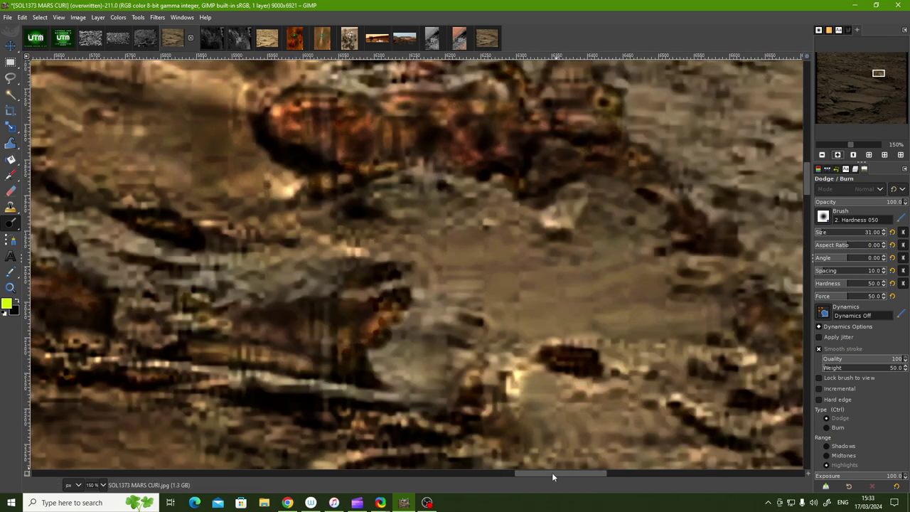
pyautogui.moveTo(552, 474); pyautogui.dragTo(565, 475)
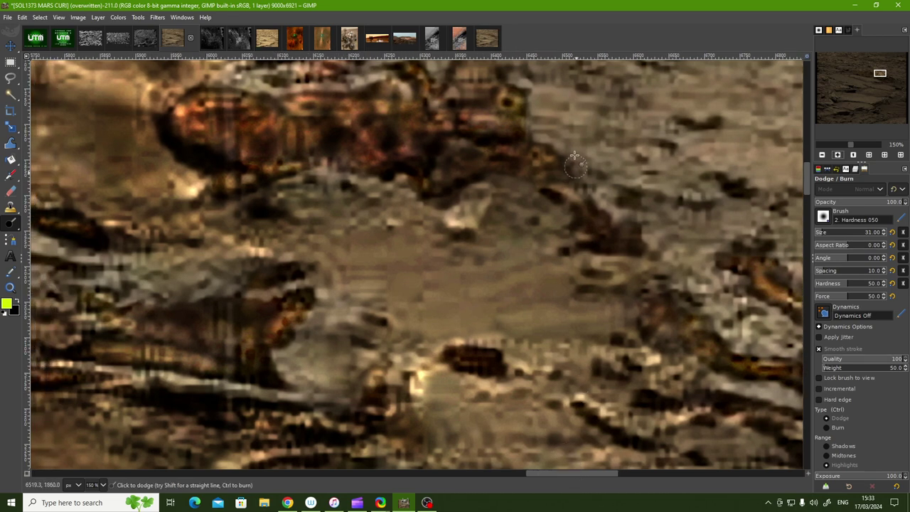
pyautogui.moveTo(524, 138)
pyautogui.mouseDown()
pyautogui.moveTo(508, 154)
pyautogui.moveTo(547, 165)
pyautogui.moveTo(524, 153)
pyautogui.moveTo(467, 154)
pyautogui.moveTo(420, 128)
pyautogui.moveTo(458, 106)
pyautogui.moveTo(463, 130)
pyautogui.moveTo(514, 136)
pyautogui.moveTo(496, 100)
pyautogui.moveTo(451, 100)
pyautogui.moveTo(478, 88)
pyautogui.moveTo(490, 91)
pyautogui.moveTo(262, 191)
pyautogui.moveTo(260, 209)
pyautogui.moveTo(266, 201)
pyautogui.moveTo(234, 208)
pyautogui.moveTo(257, 221)
pyautogui.mouseUp()
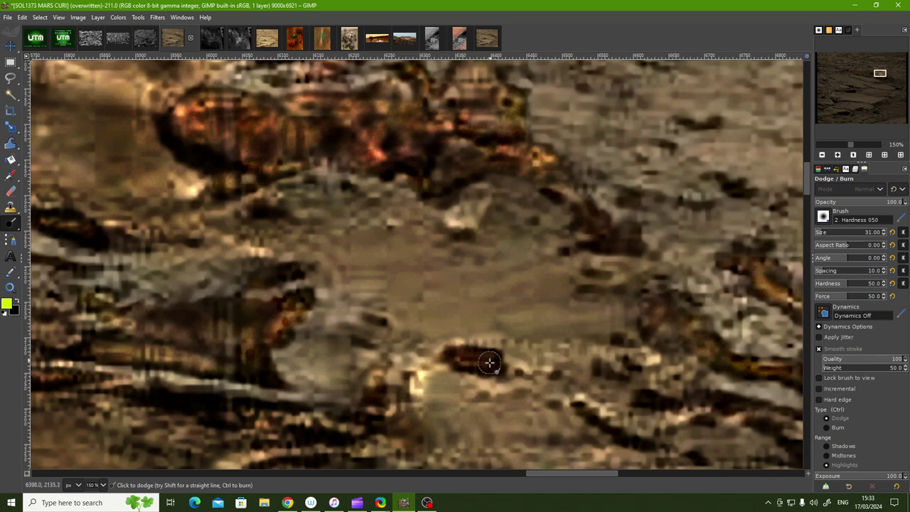
pyautogui.moveTo(489, 363)
pyautogui.mouseDown()
pyautogui.moveTo(462, 357)
pyautogui.moveTo(498, 367)
pyautogui.mouseUp()
# - Dodge the shadowed gaps between the slanted dark rocks lower down the slope at 200% zoom
pyautogui.click(821, 156)
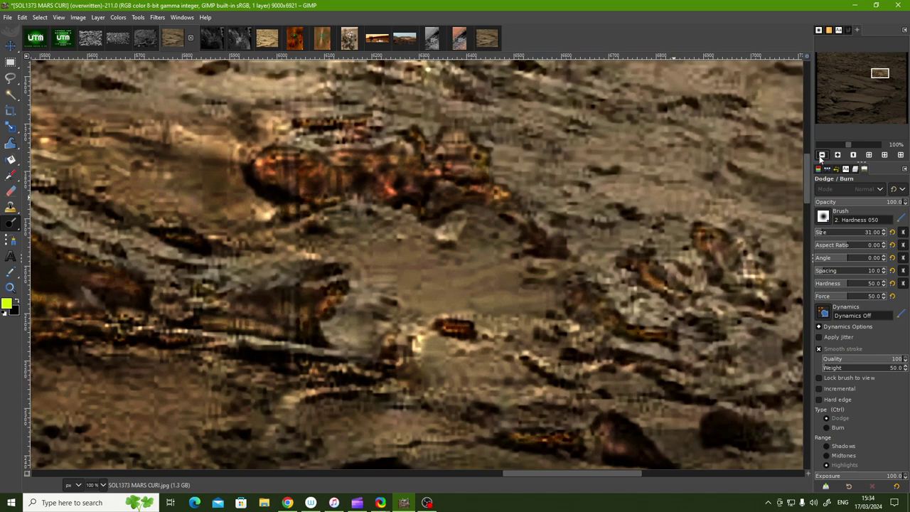
pyautogui.click(822, 156)
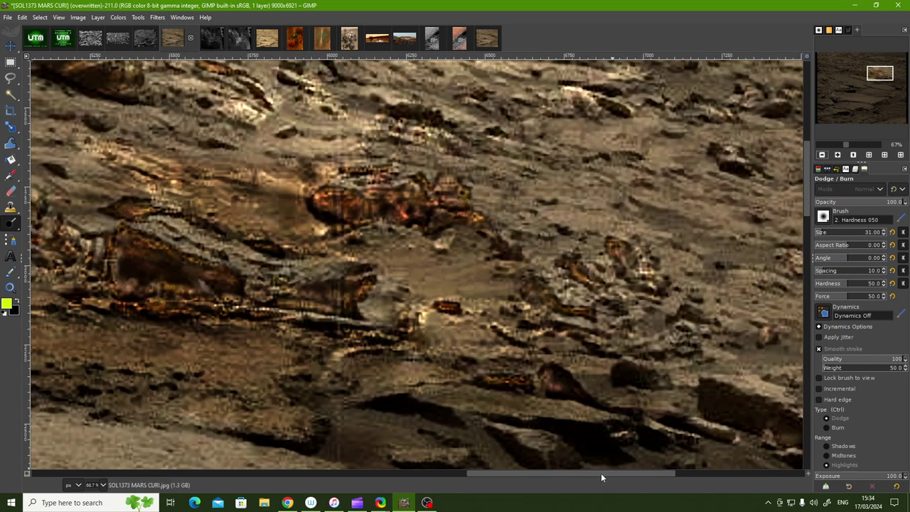
pyautogui.moveTo(600, 476); pyautogui.dragTo(617, 476)
pyautogui.moveTo(812, 213); pyautogui.dragTo(812, 237)
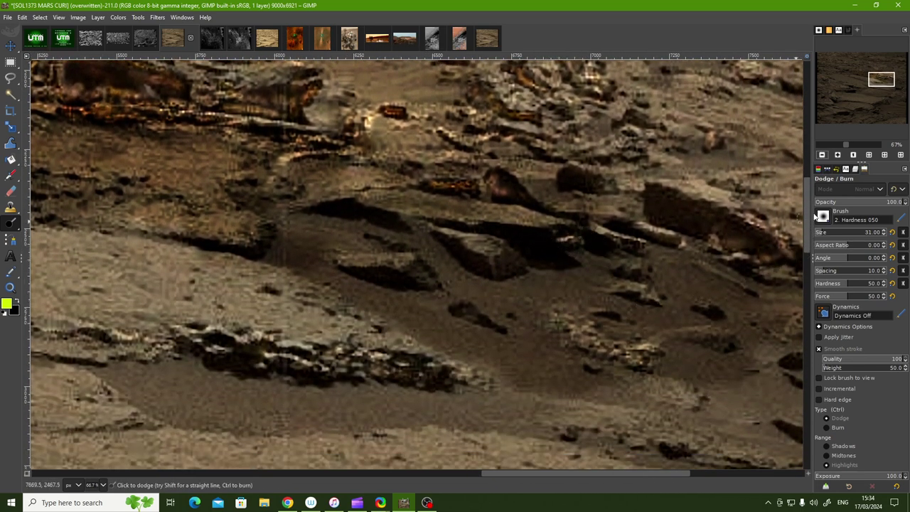
pyautogui.moveTo(555, 472); pyautogui.dragTo(601, 473)
pyautogui.doubleClick(837, 153)
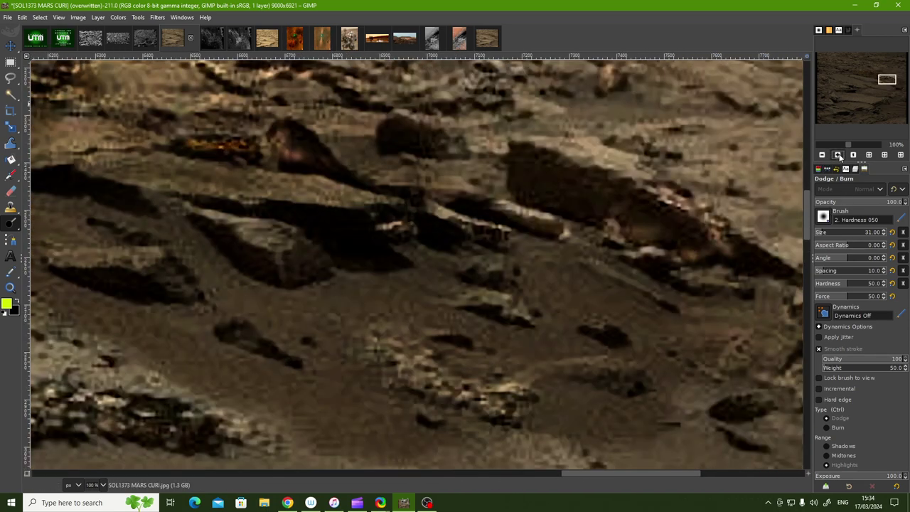
pyautogui.click(838, 154)
pyautogui.scroll(3, 809, 230)
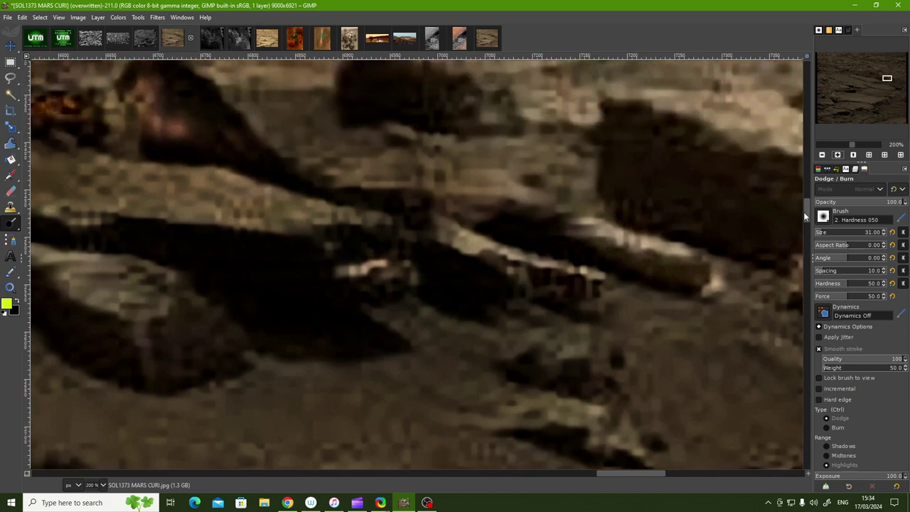
pyautogui.moveTo(540, 288)
pyautogui.mouseDown()
pyautogui.moveTo(519, 278)
pyautogui.moveTo(590, 302)
pyautogui.moveTo(447, 278)
pyautogui.moveTo(376, 294)
pyautogui.moveTo(375, 305)
pyautogui.moveTo(404, 245)
pyautogui.moveTo(415, 248)
pyautogui.moveTo(405, 250)
pyautogui.moveTo(407, 227)
pyautogui.moveTo(400, 248)
pyautogui.moveTo(372, 242)
pyautogui.moveTo(414, 205)
pyautogui.moveTo(401, 221)
pyautogui.mouseUp()
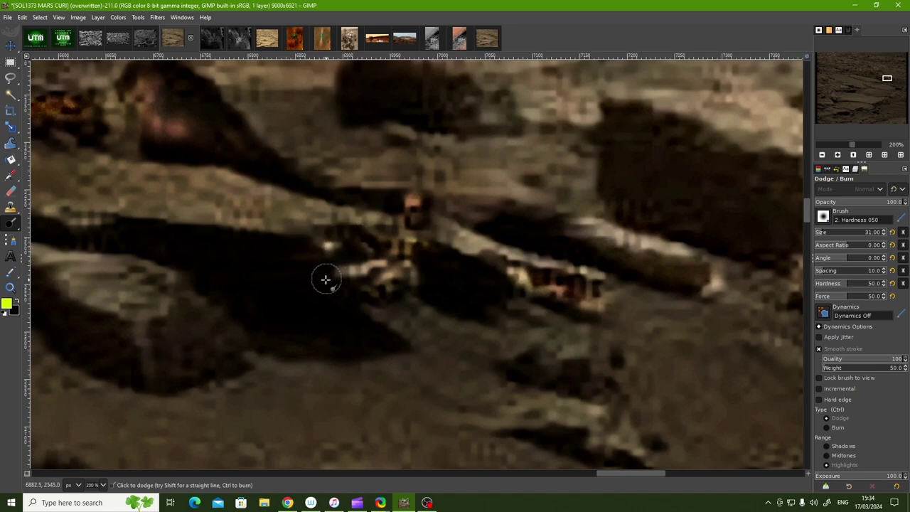
# - Dodge the lower edge of the large dark slanted rock at 200% zoom and the small shadowed rocks upslope at 100%
pyautogui.moveTo(657, 203)
pyautogui.mouseDown()
pyautogui.moveTo(615, 206)
pyautogui.moveTo(648, 205)
pyautogui.moveTo(693, 223)
pyautogui.moveTo(617, 199)
pyautogui.moveTo(765, 254)
pyautogui.mouseUp()
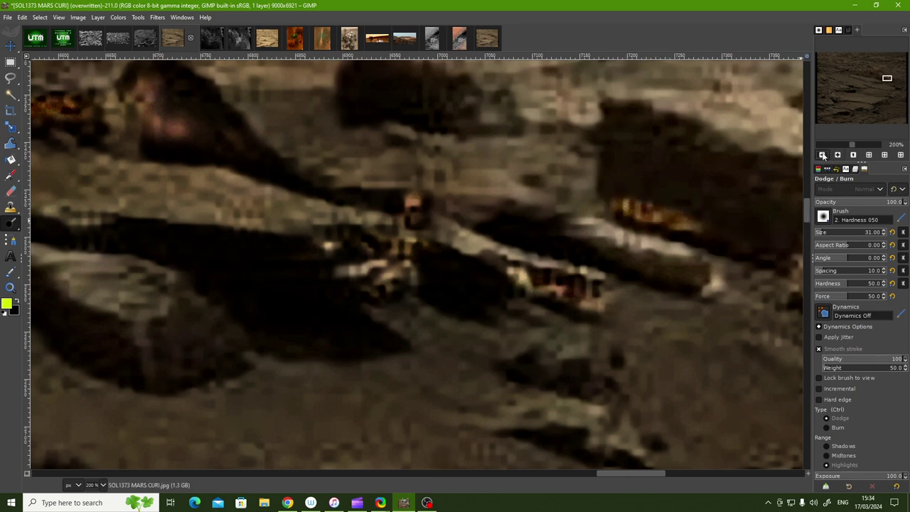
pyautogui.click(822, 154)
pyautogui.click(822, 155)
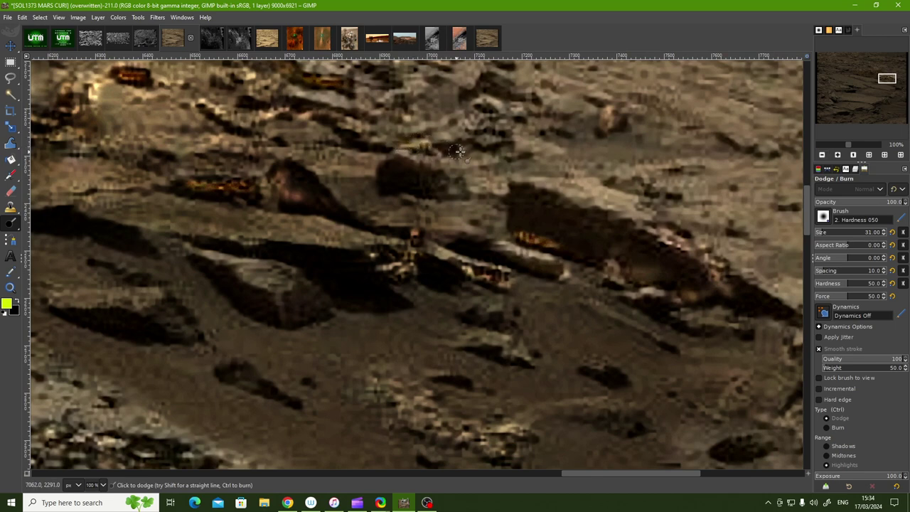
pyautogui.moveTo(461, 150)
pyautogui.mouseDown()
pyautogui.moveTo(492, 142)
pyautogui.moveTo(469, 128)
pyautogui.moveTo(476, 117)
pyautogui.moveTo(463, 101)
pyautogui.moveTo(526, 117)
pyautogui.moveTo(472, 145)
pyautogui.moveTo(383, 129)
pyautogui.moveTo(346, 112)
pyautogui.moveTo(316, 115)
pyautogui.moveTo(388, 102)
pyautogui.moveTo(398, 86)
pyautogui.mouseUp()
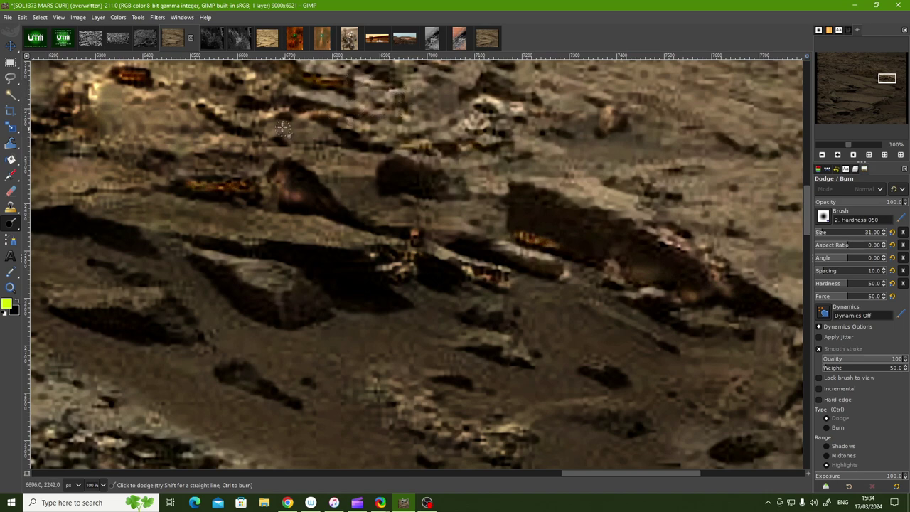
pyautogui.moveTo(282, 126)
pyautogui.mouseDown()
pyautogui.moveTo(343, 140)
pyautogui.moveTo(296, 149)
pyautogui.mouseUp()
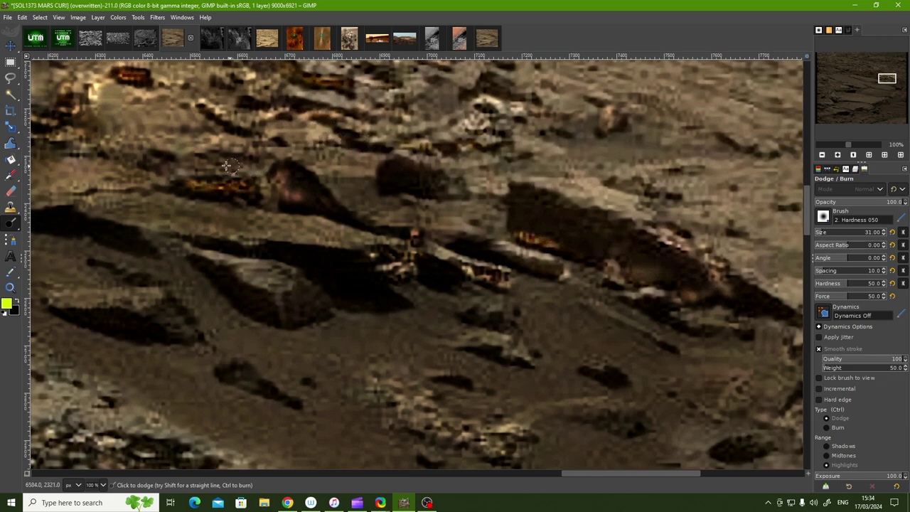
pyautogui.moveTo(221, 165)
pyautogui.mouseDown()
pyautogui.moveTo(244, 164)
pyautogui.moveTo(175, 169)
pyautogui.moveTo(256, 179)
pyautogui.moveTo(292, 199)
pyautogui.moveTo(294, 187)
pyautogui.moveTo(429, 199)
pyautogui.mouseUp()
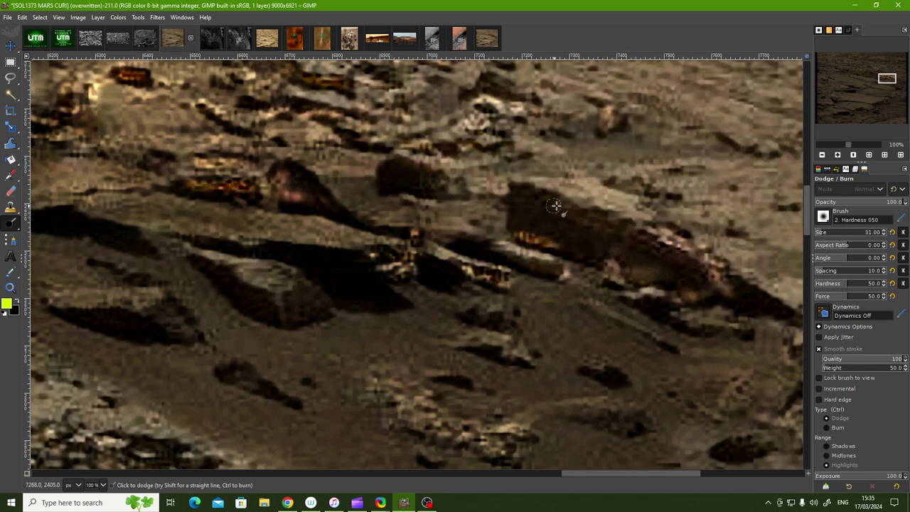
pyautogui.moveTo(680, 310); pyautogui.dragTo(758, 313)
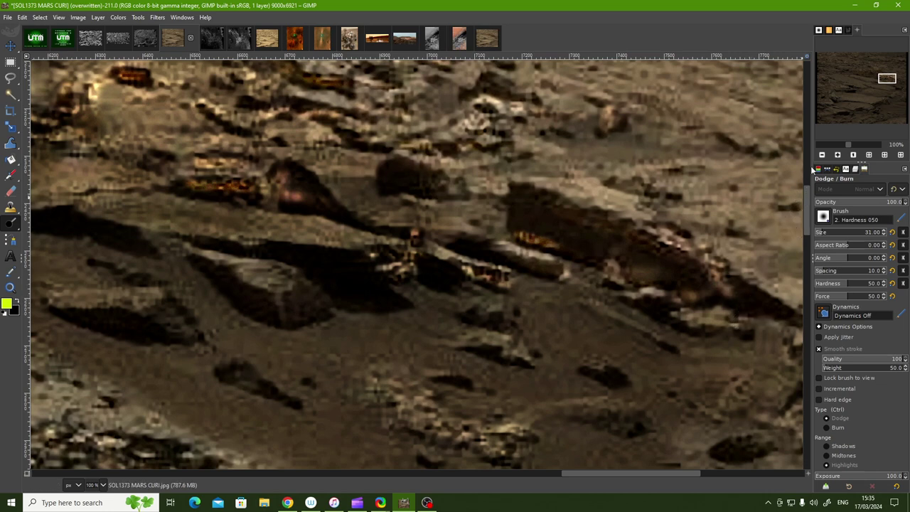
# - Dodge the dark side of the white-streaked pointed rock and the small dark rocks and layered ledges above the triangular rock at 100% zoom
pyautogui.moveTo(623, 474); pyautogui.dragTo(498, 474)
pyautogui.moveTo(808, 221); pyautogui.dragTo(804, 190)
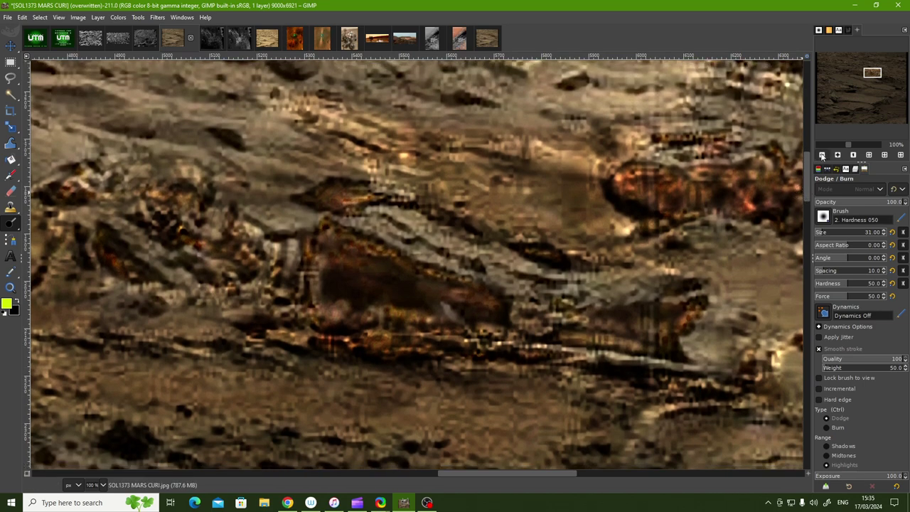
pyautogui.click(821, 155)
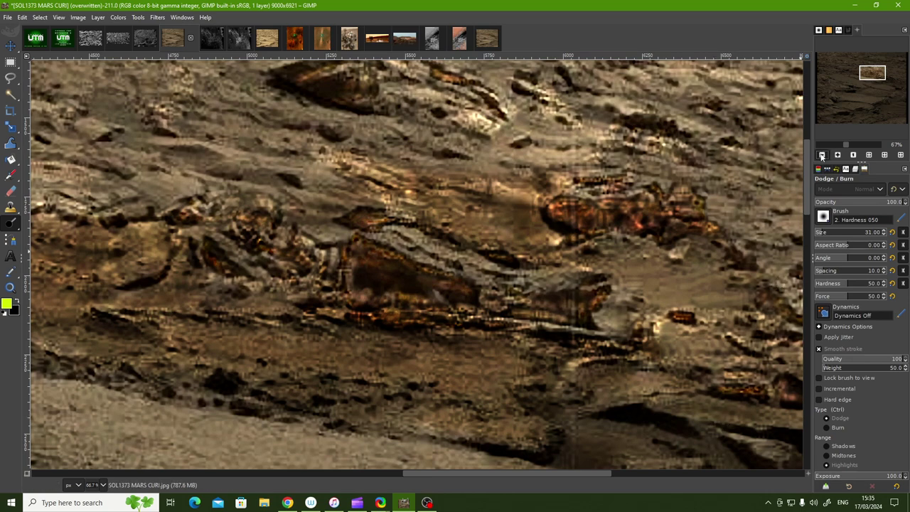
pyautogui.click(821, 155)
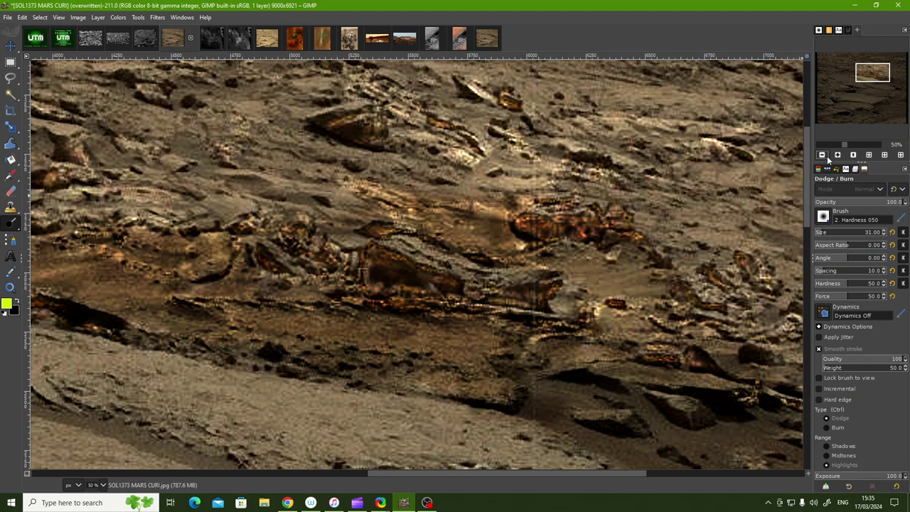
pyautogui.moveTo(805, 182); pyautogui.dragTo(810, 162)
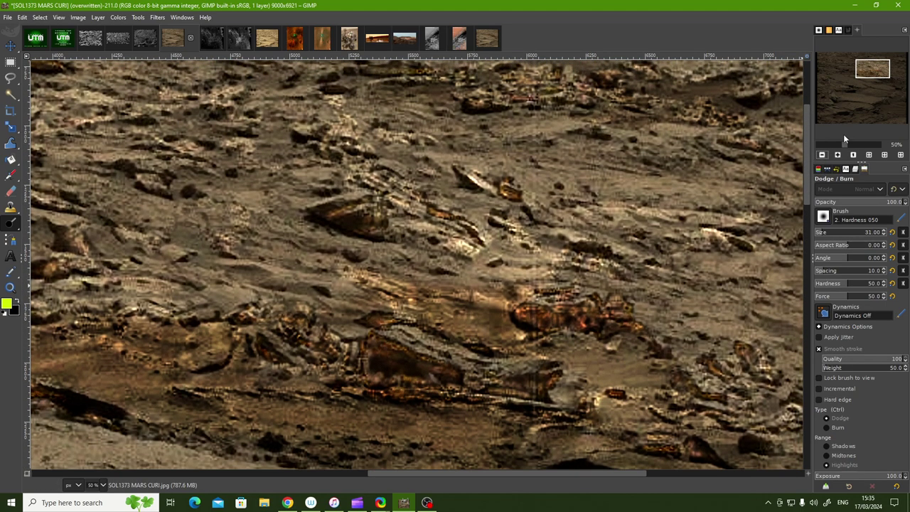
pyautogui.click(838, 156)
pyautogui.click(838, 156)
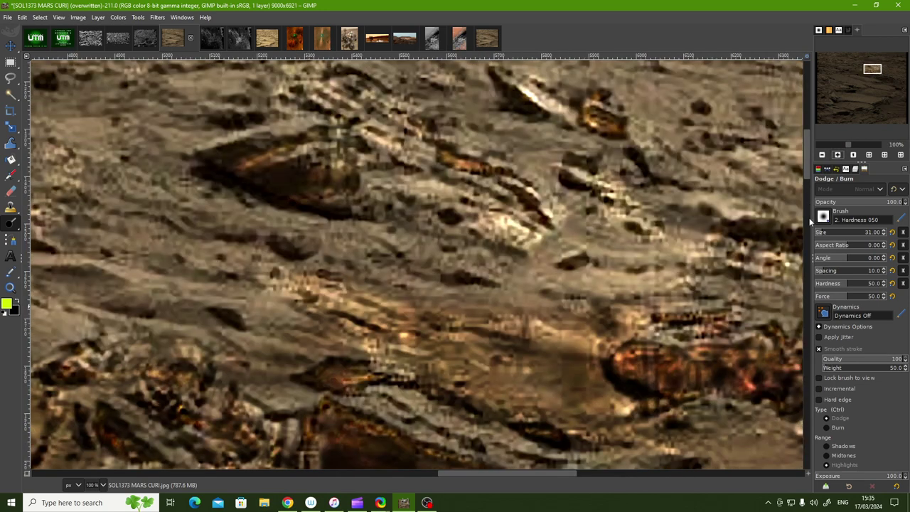
pyautogui.scroll(5, 803, 174)
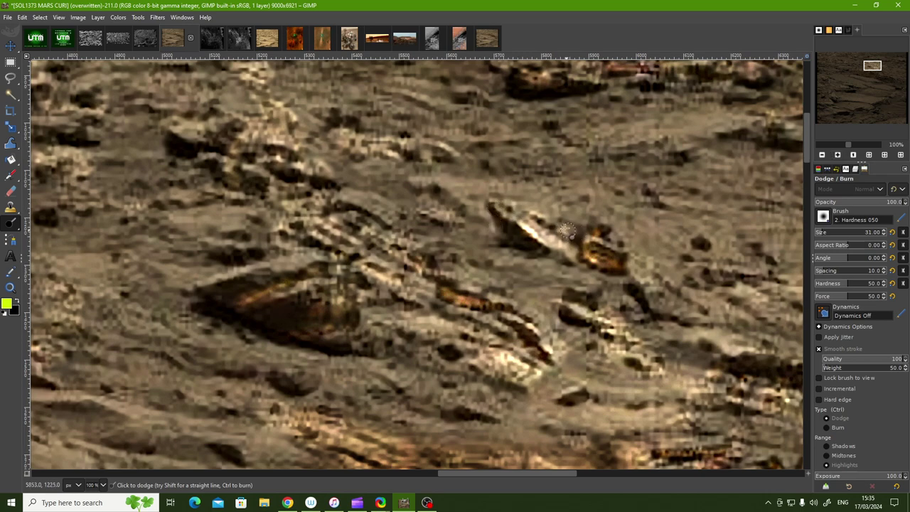
pyautogui.moveTo(512, 228); pyautogui.dragTo(538, 250)
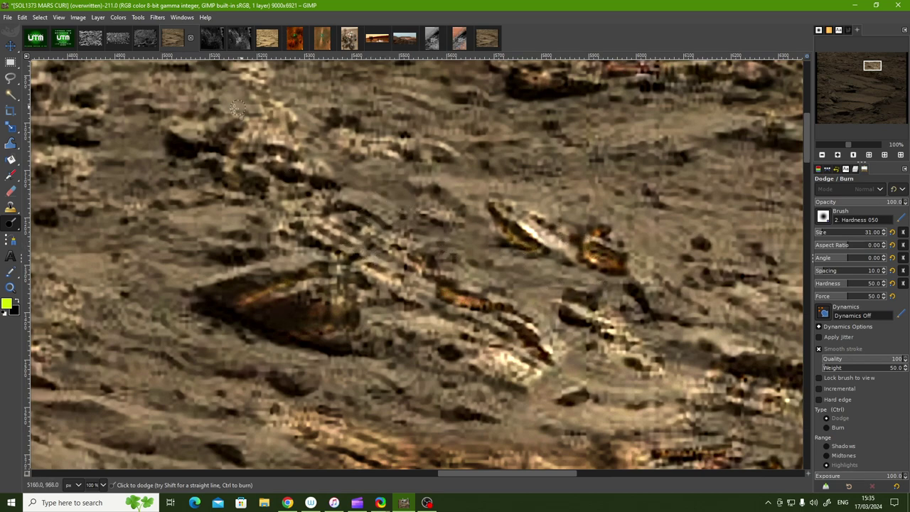
pyautogui.moveTo(235, 108)
pyautogui.mouseDown()
pyautogui.moveTo(224, 124)
pyautogui.moveTo(196, 128)
pyautogui.moveTo(156, 111)
pyautogui.mouseUp()
pyautogui.moveTo(226, 136); pyautogui.dragTo(205, 145)
pyautogui.moveTo(346, 188); pyautogui.dragTo(411, 234)
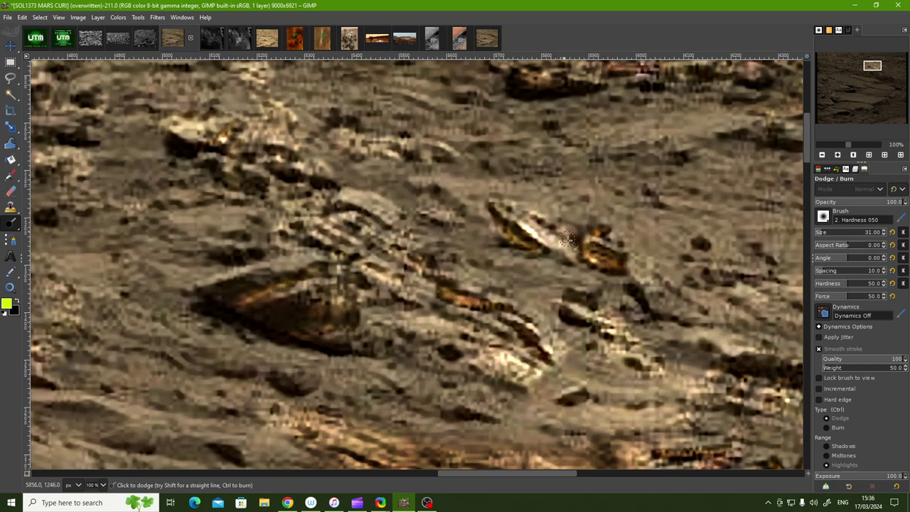
# - Burn the midtones around the white-streaked pointed rock and the layered ledges beside it using a larger brush
pyautogui.click(826, 427)
pyautogui.click(825, 455)
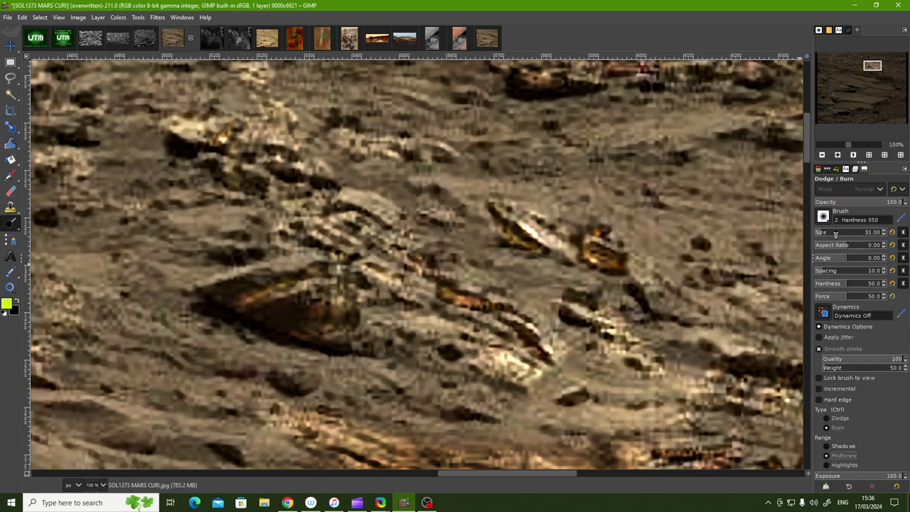
pyautogui.click(835, 233)
pyautogui.moveTo(464, 187)
pyautogui.mouseDown()
pyautogui.moveTo(501, 231)
pyautogui.moveTo(423, 202)
pyautogui.moveTo(430, 193)
pyautogui.moveTo(600, 213)
pyautogui.moveTo(643, 249)
pyautogui.moveTo(543, 202)
pyautogui.moveTo(374, 175)
pyautogui.moveTo(409, 206)
pyautogui.moveTo(306, 160)
pyautogui.mouseUp()
pyautogui.moveTo(435, 161)
pyautogui.mouseDown()
pyautogui.moveTo(540, 167)
pyautogui.moveTo(426, 160)
pyautogui.moveTo(313, 118)
pyautogui.moveTo(512, 263)
pyautogui.moveTo(597, 291)
pyautogui.moveTo(383, 216)
pyautogui.moveTo(313, 202)
pyautogui.moveTo(530, 277)
pyautogui.moveTo(626, 284)
pyautogui.moveTo(655, 310)
pyautogui.mouseUp()
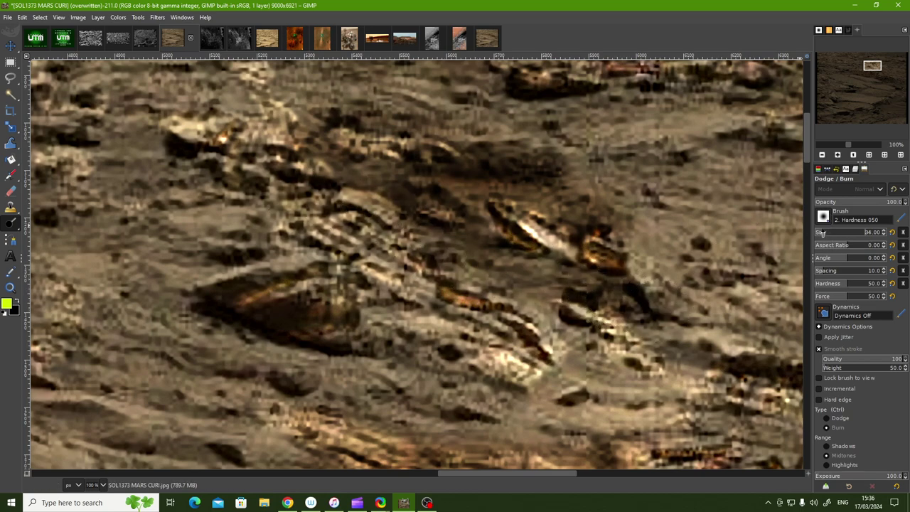
# - Dodge the highlights across the burned band above and beside the white-streaked rock with a size 43 brush
pyautogui.click(829, 418)
pyautogui.click(832, 465)
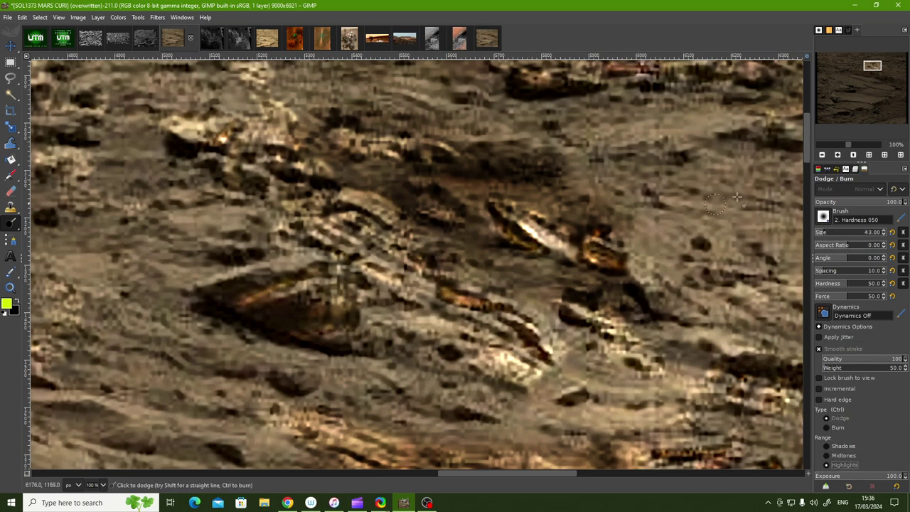
pyautogui.moveTo(510, 188)
pyautogui.mouseDown()
pyautogui.moveTo(480, 196)
pyautogui.moveTo(532, 199)
pyautogui.moveTo(482, 183)
pyautogui.moveTo(545, 190)
pyautogui.mouseUp()
pyautogui.moveTo(491, 182)
pyautogui.mouseDown()
pyautogui.moveTo(602, 225)
pyautogui.moveTo(556, 200)
pyautogui.moveTo(559, 180)
pyautogui.moveTo(441, 180)
pyautogui.moveTo(432, 188)
pyautogui.moveTo(448, 206)
pyautogui.moveTo(421, 202)
pyautogui.moveTo(441, 202)
pyautogui.moveTo(434, 221)
pyautogui.moveTo(358, 166)
pyautogui.moveTo(376, 186)
pyautogui.moveTo(428, 169)
pyautogui.mouseUp()
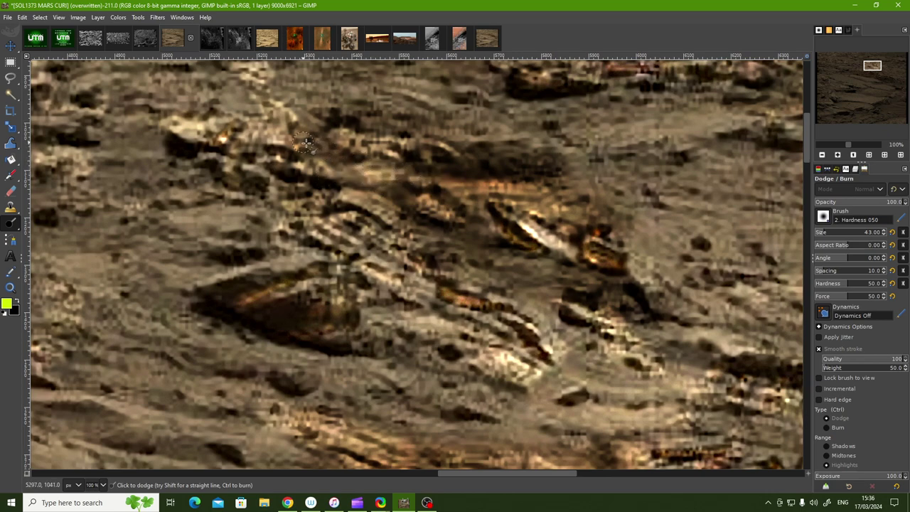
pyautogui.moveTo(309, 144)
pyautogui.mouseDown()
pyautogui.moveTo(345, 153)
pyautogui.moveTo(341, 117)
pyautogui.moveTo(380, 111)
pyautogui.moveTo(356, 120)
pyautogui.moveTo(410, 132)
pyautogui.moveTo(430, 145)
pyautogui.moveTo(431, 162)
pyautogui.moveTo(448, 168)
pyautogui.moveTo(544, 170)
pyautogui.moveTo(508, 153)
pyautogui.moveTo(547, 168)
pyautogui.moveTo(519, 171)
pyautogui.moveTo(564, 174)
pyautogui.moveTo(552, 161)
pyautogui.moveTo(463, 179)
pyautogui.mouseUp()
pyautogui.moveTo(398, 177)
pyautogui.mouseDown()
pyautogui.moveTo(400, 190)
pyautogui.moveTo(389, 189)
pyautogui.mouseUp()
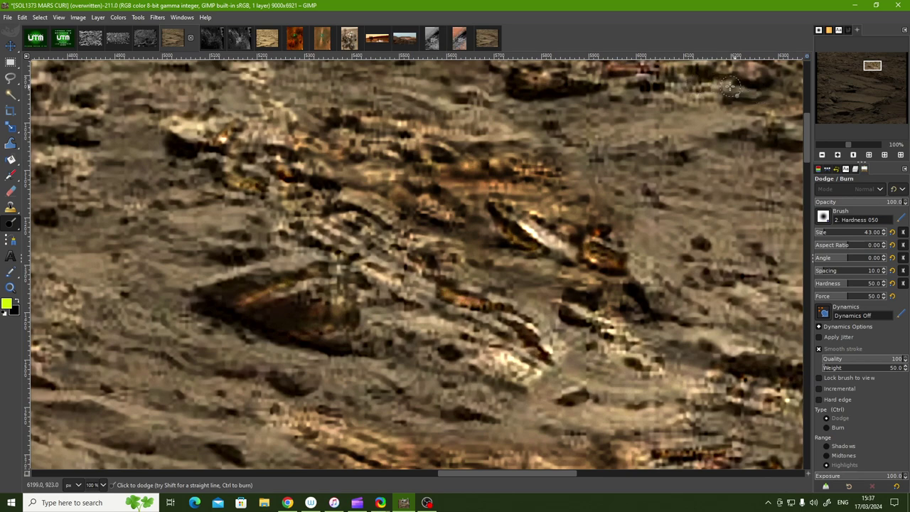
# - Dodge the dark rocks at the upper-right edge of the slope and the small shadowed stones around the triangular rock
pyautogui.moveTo(732, 88); pyautogui.dragTo(775, 103)
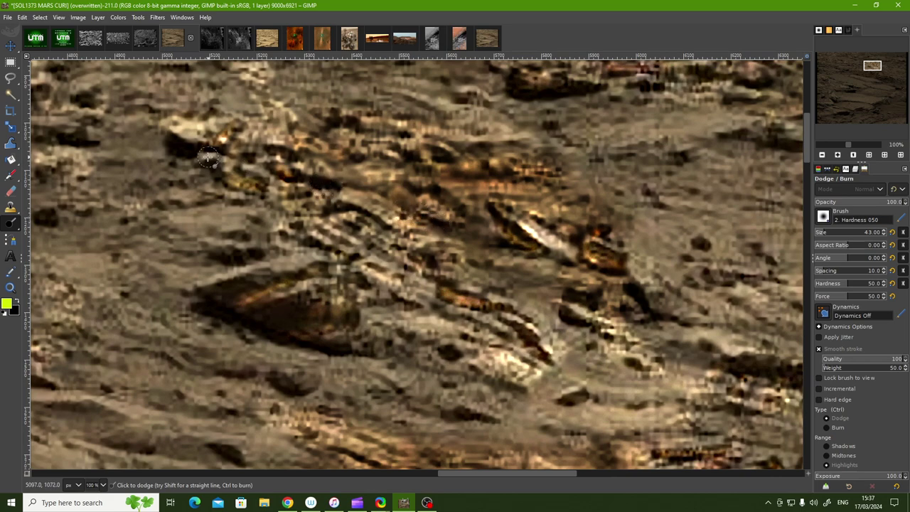
pyautogui.moveTo(197, 171)
pyautogui.mouseDown()
pyautogui.moveTo(107, 174)
pyautogui.moveTo(142, 193)
pyautogui.moveTo(207, 179)
pyautogui.moveTo(213, 192)
pyautogui.moveTo(112, 206)
pyautogui.mouseUp()
pyautogui.moveTo(224, 247)
pyautogui.mouseDown()
pyautogui.moveTo(263, 246)
pyautogui.moveTo(261, 232)
pyautogui.moveTo(224, 218)
pyautogui.moveTo(243, 209)
pyautogui.moveTo(196, 206)
pyautogui.moveTo(240, 195)
pyautogui.moveTo(395, 243)
pyautogui.moveTo(466, 245)
pyautogui.mouseUp()
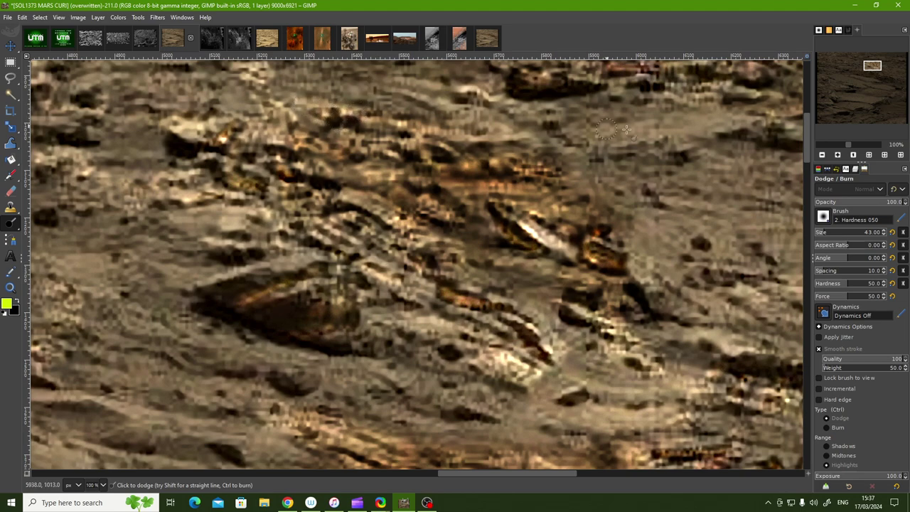
# - Dodge the small dark block and the long narrow ledges in the rock band higher up the slope
pyautogui.scroll(5, 805, 142)
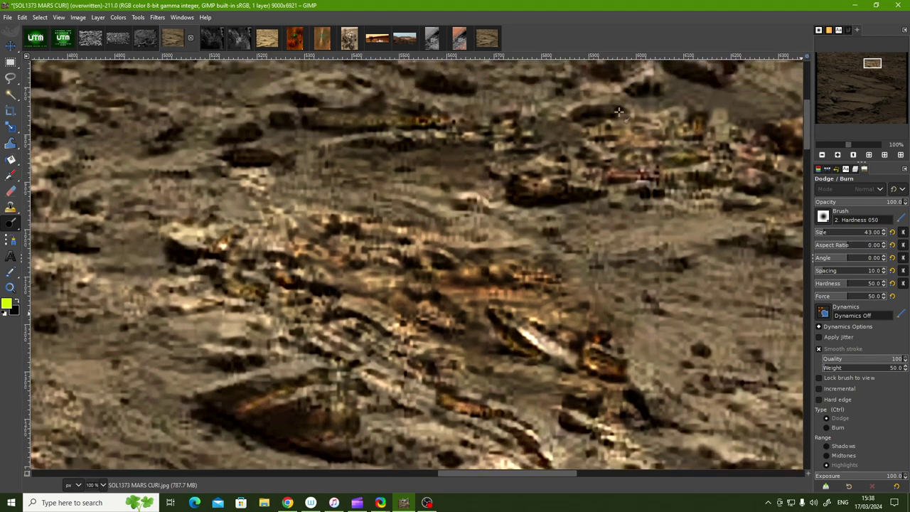
pyautogui.moveTo(547, 146)
pyautogui.mouseDown()
pyautogui.moveTo(540, 148)
pyautogui.moveTo(572, 135)
pyautogui.moveTo(540, 149)
pyautogui.moveTo(565, 130)
pyautogui.moveTo(540, 136)
pyautogui.moveTo(572, 123)
pyautogui.moveTo(551, 125)
pyautogui.moveTo(614, 117)
pyautogui.mouseUp()
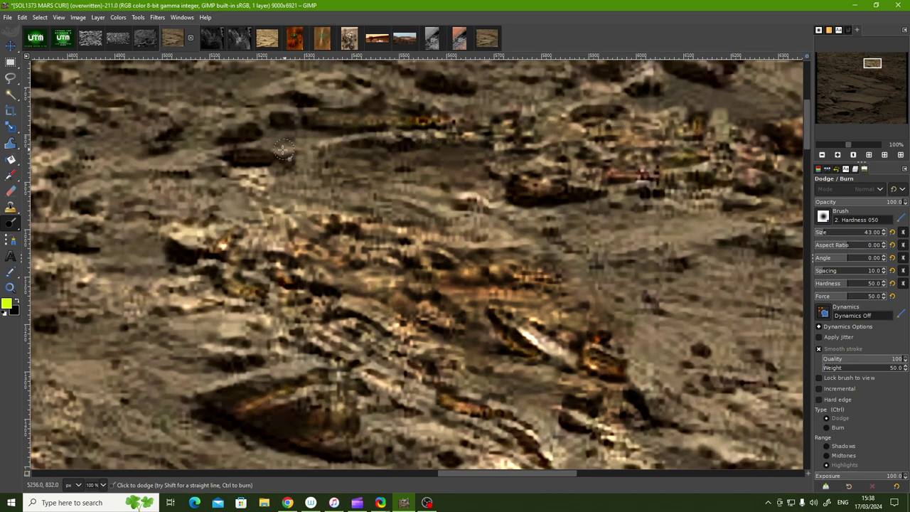
pyautogui.moveTo(284, 152)
pyautogui.mouseDown()
pyautogui.moveTo(242, 155)
pyautogui.moveTo(263, 162)
pyautogui.moveTo(240, 157)
pyautogui.moveTo(250, 125)
pyautogui.moveTo(299, 112)
pyautogui.moveTo(290, 102)
pyautogui.mouseUp()
pyautogui.moveTo(354, 99)
pyautogui.mouseDown()
pyautogui.moveTo(331, 103)
pyautogui.moveTo(368, 89)
pyautogui.moveTo(410, 107)
pyautogui.moveTo(387, 101)
pyautogui.moveTo(501, 118)
pyautogui.mouseUp()
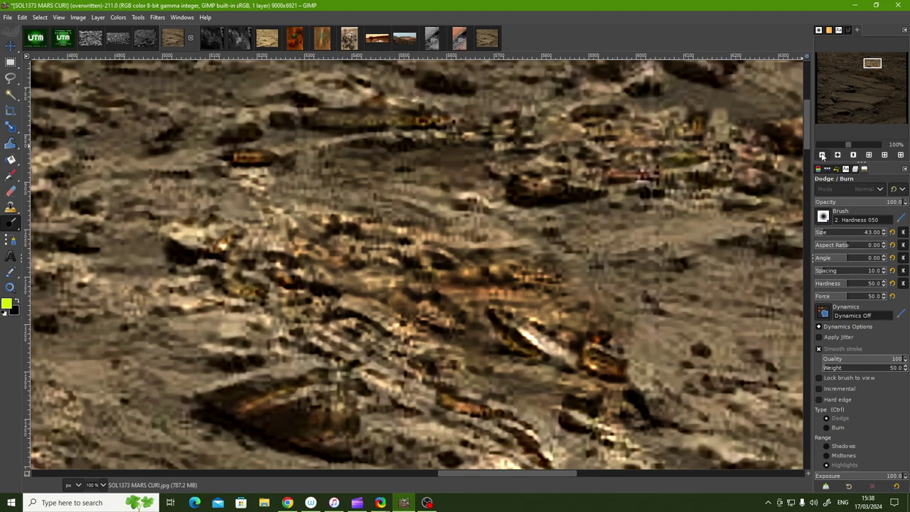
# - Dodge the crevices around the white-streaked rock and the layered ledges beside it with a size 25 brush at 150% zoom
pyautogui.click(822, 155)
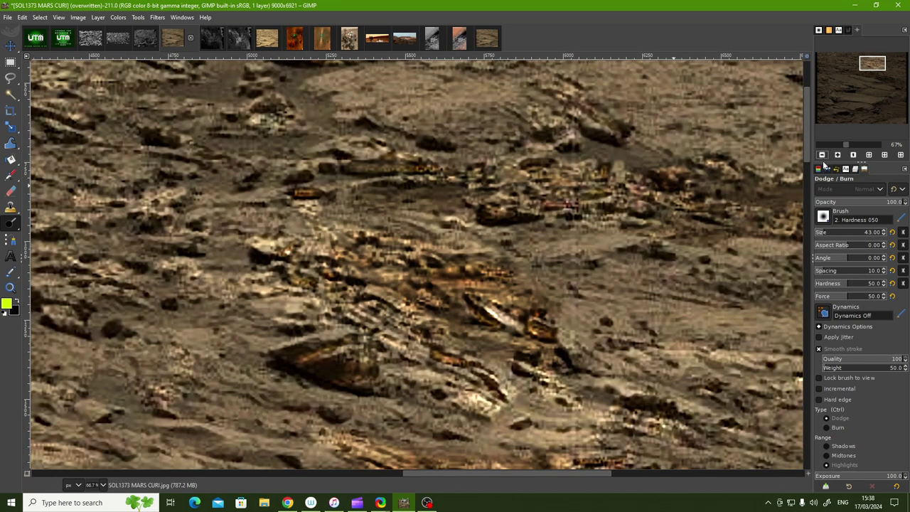
pyautogui.scroll(-5, 453, 194)
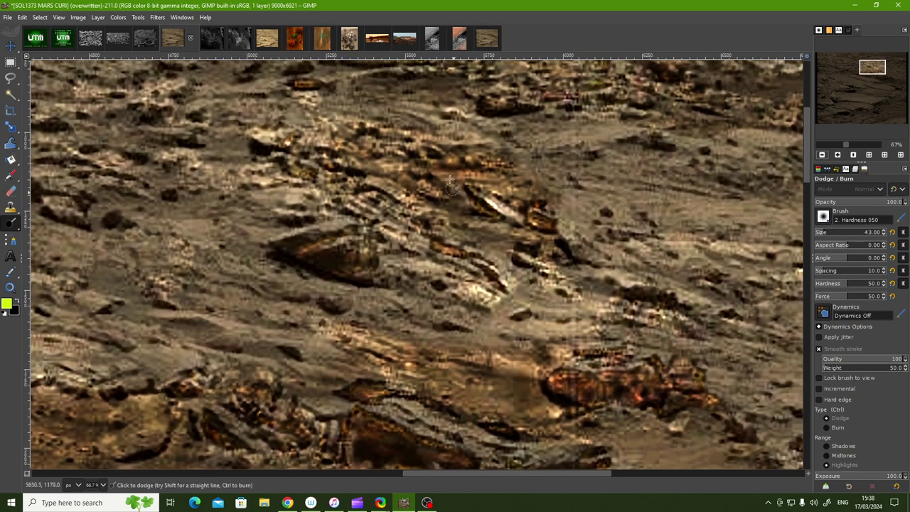
pyautogui.click(838, 154)
pyautogui.click(838, 155)
pyautogui.click(838, 155)
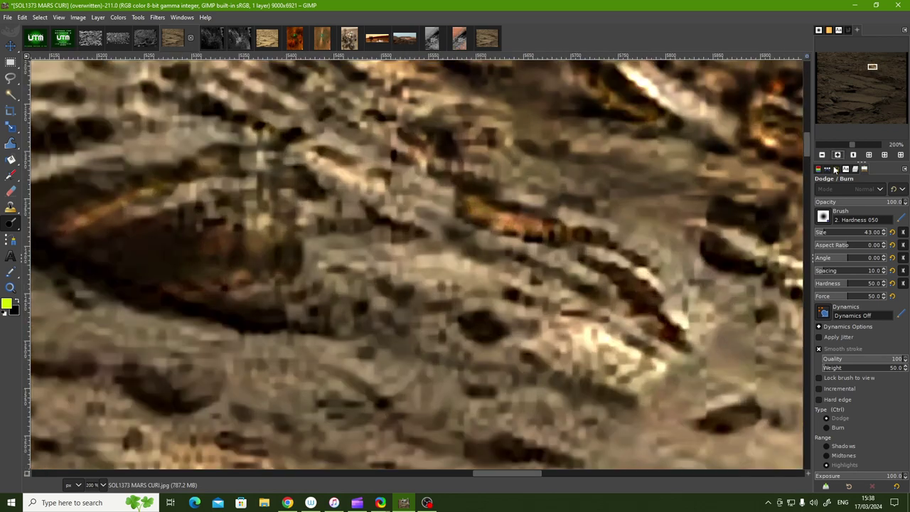
pyautogui.click(822, 155)
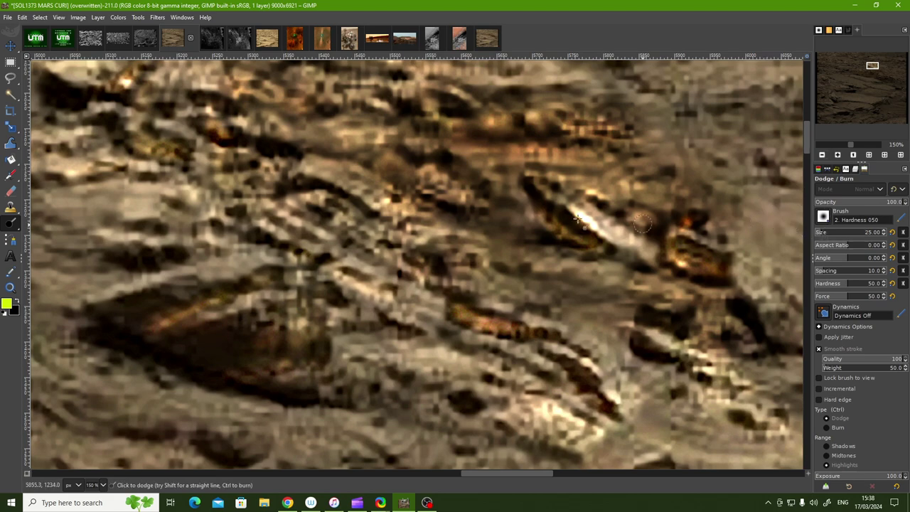
pyautogui.moveTo(404, 124)
pyautogui.mouseDown()
pyautogui.moveTo(434, 132)
pyautogui.moveTo(423, 147)
pyautogui.moveTo(384, 160)
pyautogui.moveTo(293, 148)
pyautogui.moveTo(232, 107)
pyautogui.mouseUp()
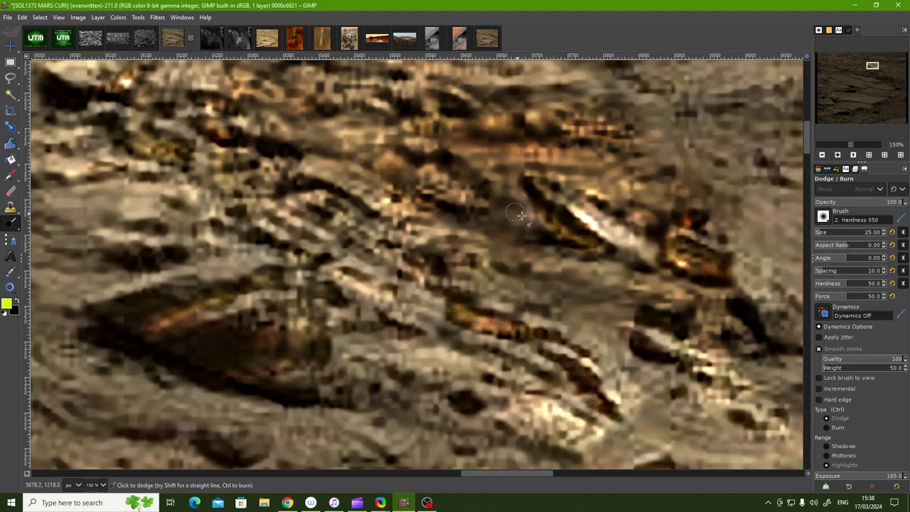
pyautogui.moveTo(473, 217)
pyautogui.mouseDown()
pyautogui.moveTo(559, 215)
pyautogui.moveTo(544, 223)
pyautogui.moveTo(515, 171)
pyautogui.mouseUp()
pyautogui.moveTo(592, 240)
pyautogui.mouseDown()
pyautogui.moveTo(572, 235)
pyautogui.moveTo(664, 238)
pyautogui.moveTo(658, 232)
pyautogui.mouseUp()
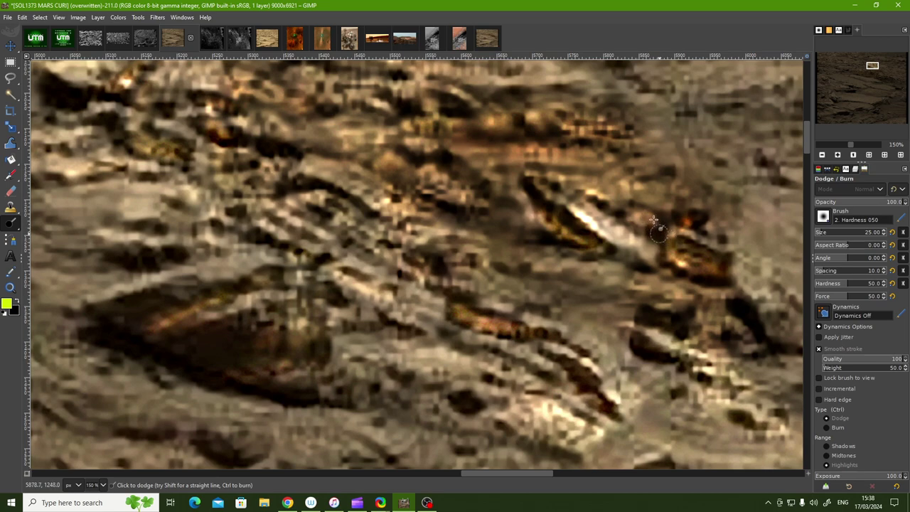
# - Review the dodged slope and the reddish rock band at 67% zoom, and switch to the FLATUTM hd logo image
pyautogui.click(821, 155)
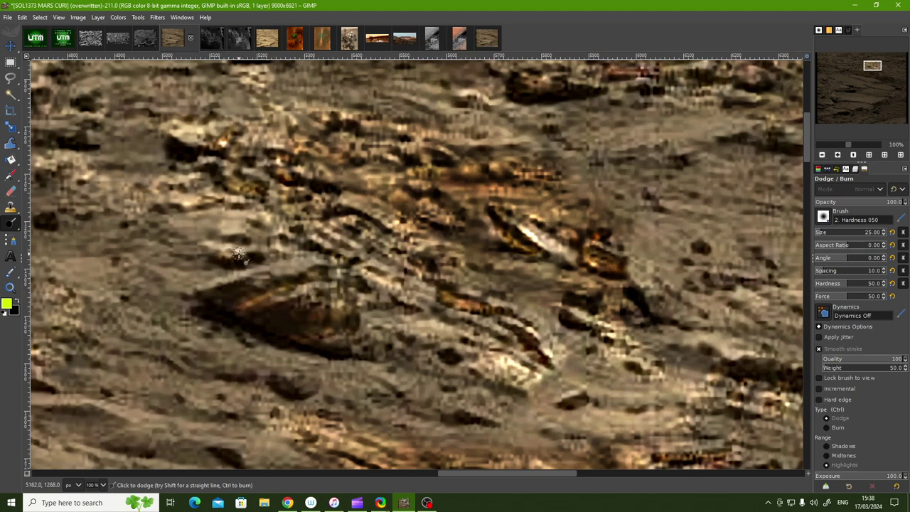
pyautogui.click(822, 155)
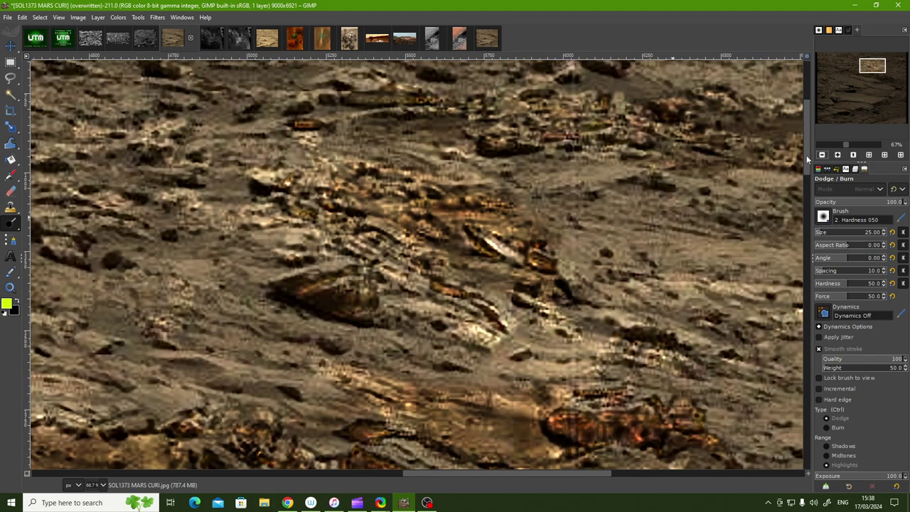
pyautogui.moveTo(807, 156)
pyautogui.mouseDown()
pyautogui.moveTo(806, 128)
pyautogui.moveTo(806, 182)
pyautogui.moveTo(809, 155)
pyautogui.mouseUp()
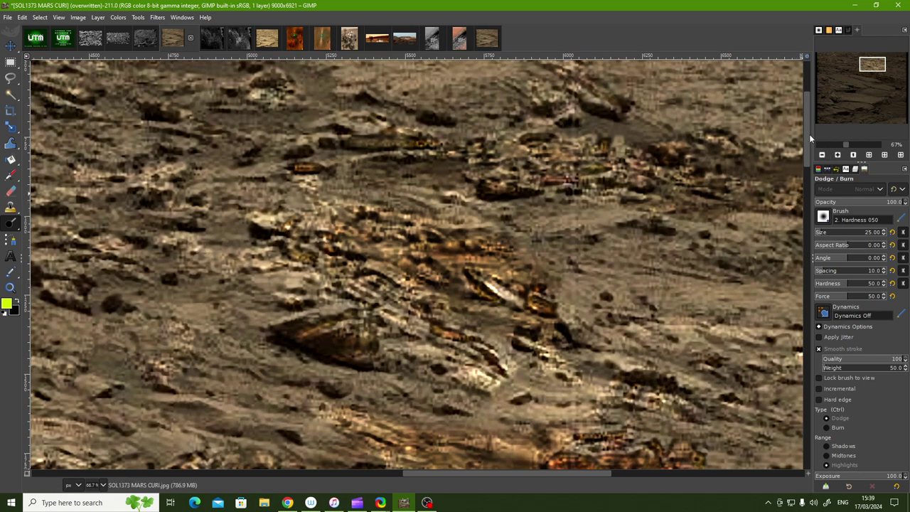
pyautogui.moveTo(804, 136)
pyautogui.mouseDown()
pyautogui.moveTo(806, 198)
pyautogui.moveTo(814, 139)
pyautogui.mouseUp()
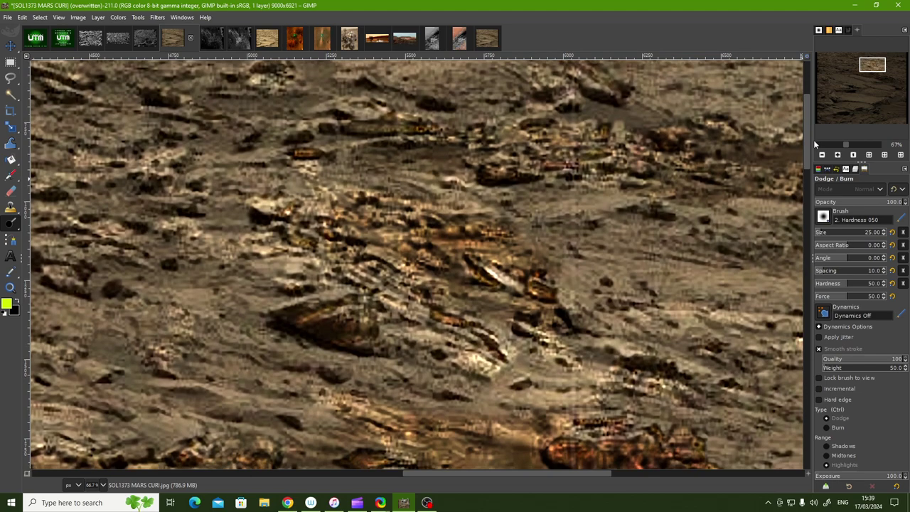
pyautogui.moveTo(813, 139); pyautogui.dragTo(808, 204)
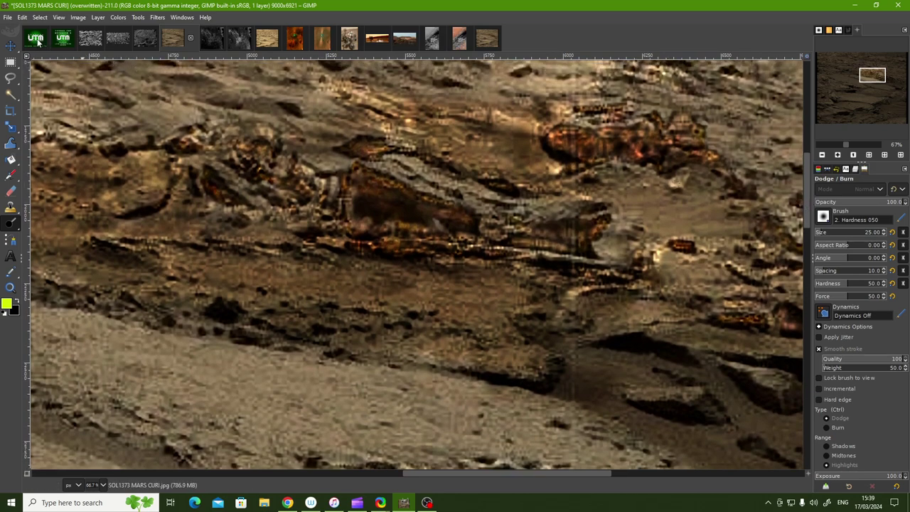
pyautogui.click(37, 40)
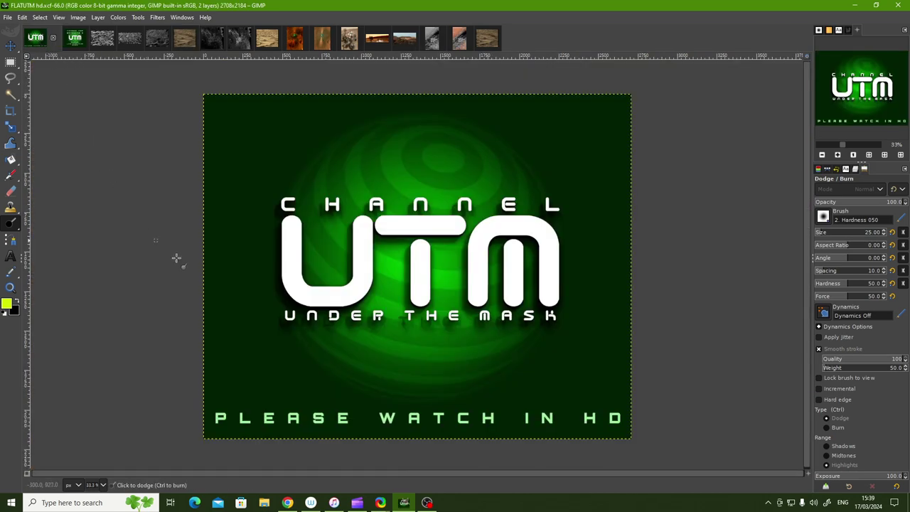